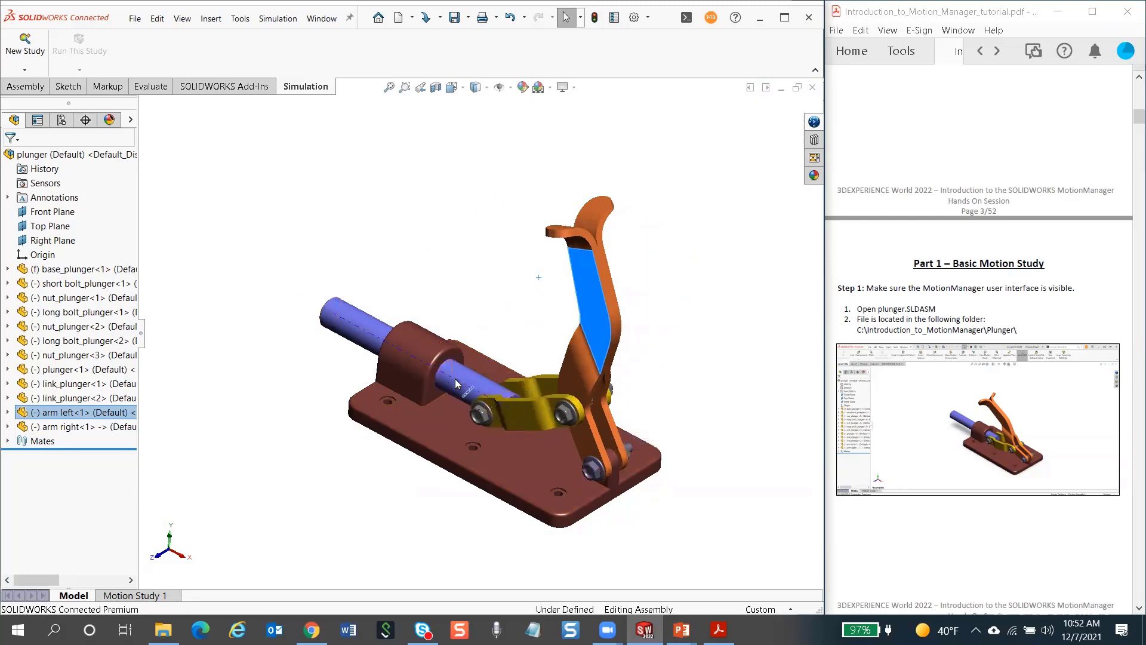
Swing the left arm slightly to try the mechanism's movement, and switch from the model to Motion Study 1
{"action": "left_click_drag", "start_coordinate": [584, 286], "coordinate": [561, 272]}
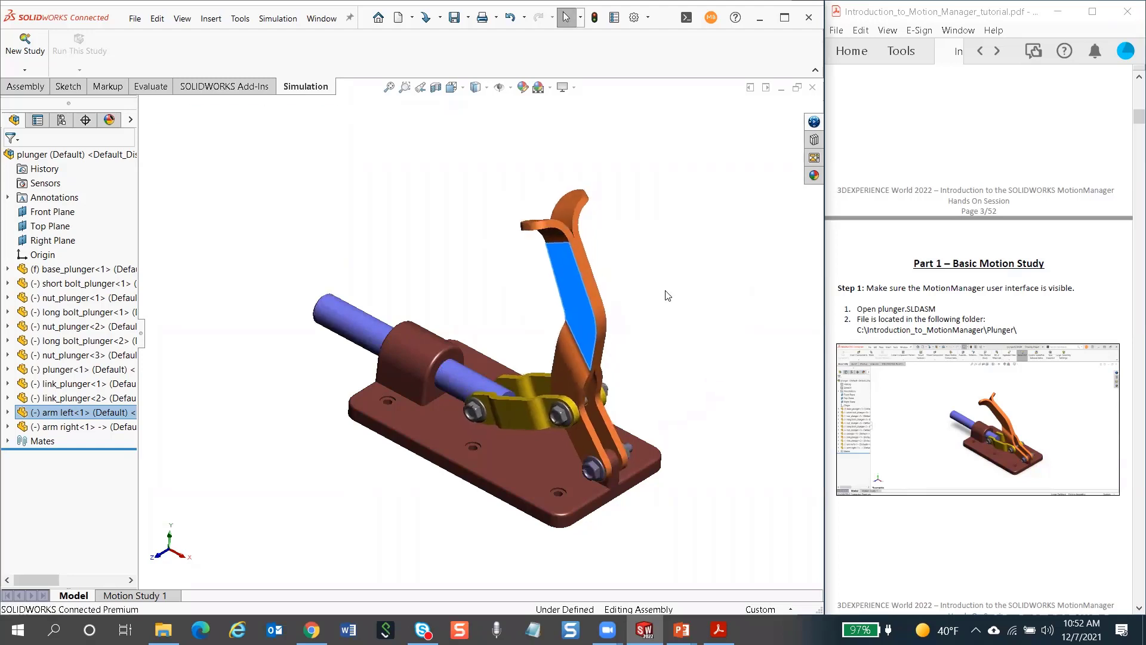
{"action": "left_click", "coordinate": [125, 595]}
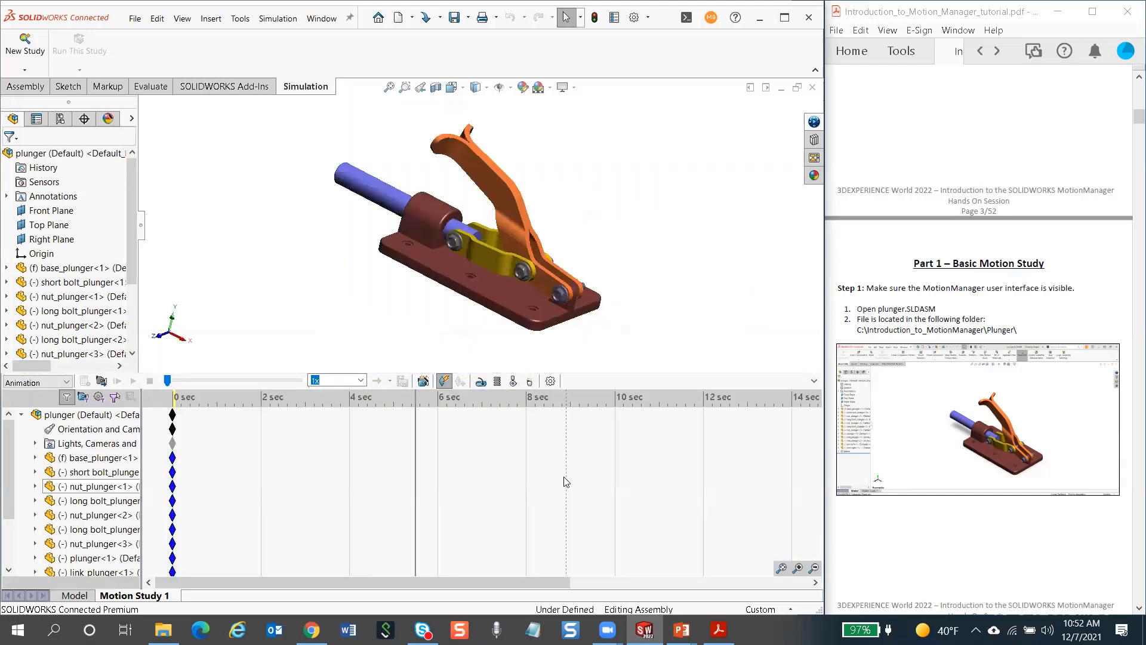
Check in the toolbar customization list whether MotionManager is enabled, leave without changes, and go to Step 2 of the PDF tutorial
{"action": "left_click", "coordinate": [240, 19]}
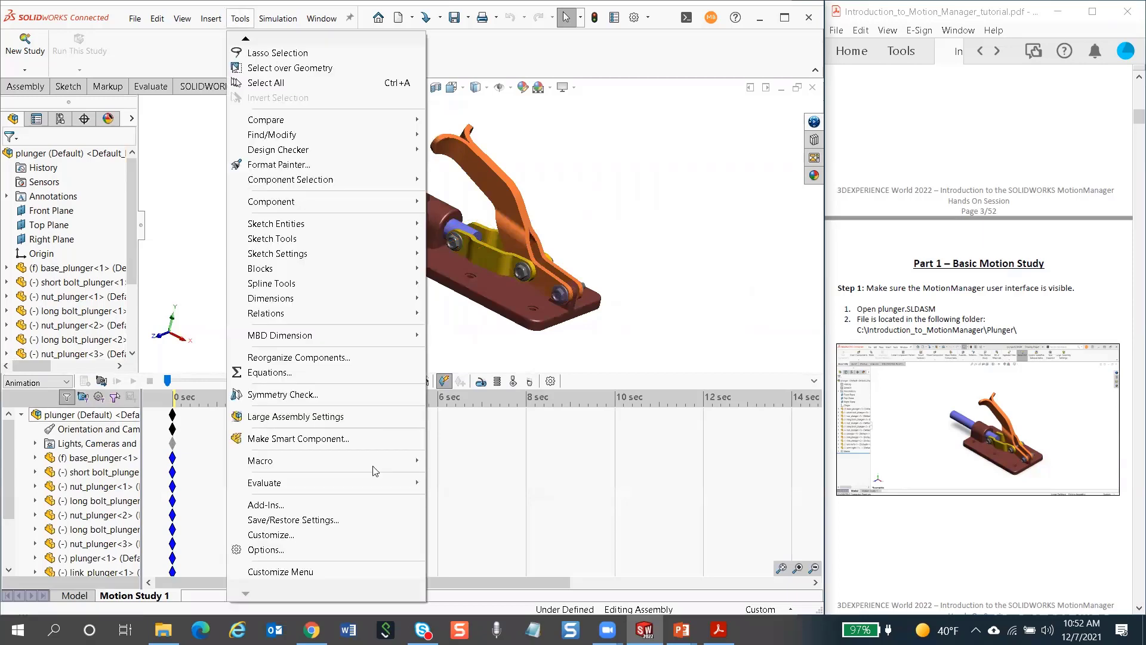
{"action": "left_click", "coordinate": [301, 535]}
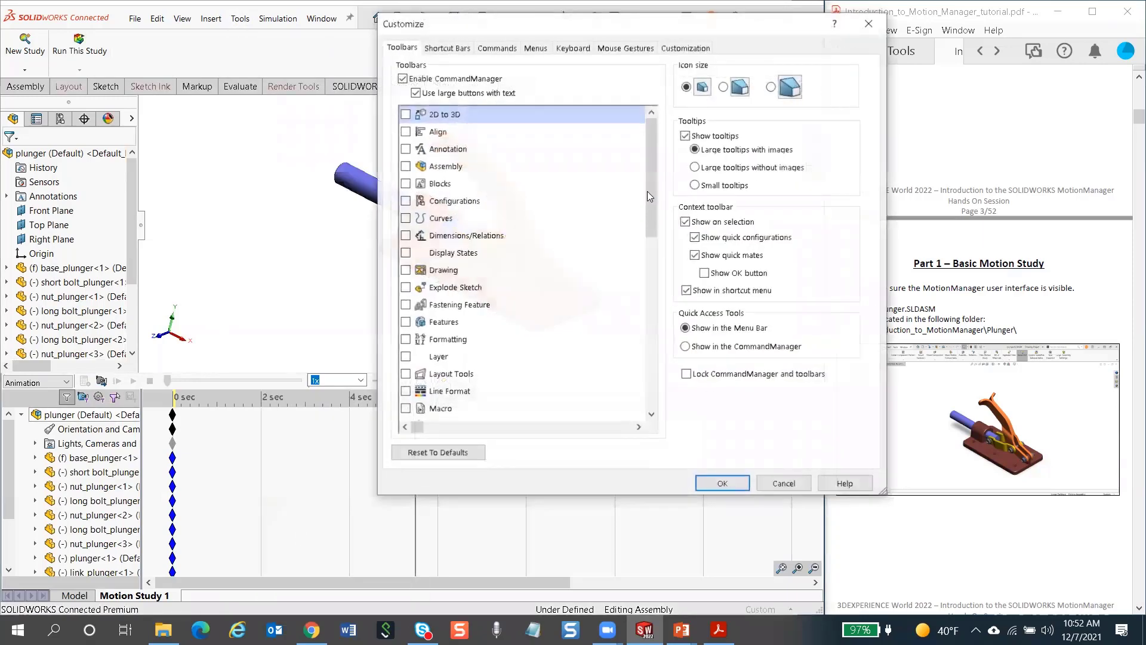
{"action": "scroll", "coordinate": [668, 231], "scroll_direction": "down", "scroll_amount": 3}
{"action": "left_click", "coordinate": [436, 307]}
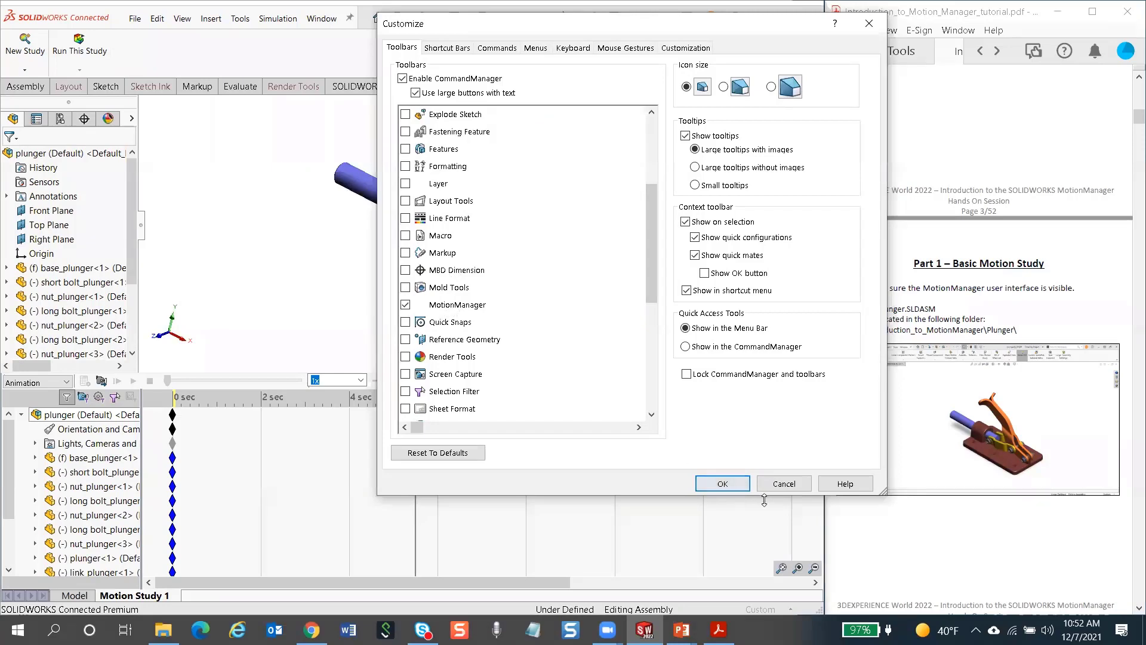
{"action": "left_click", "coordinate": [783, 485]}
{"action": "scroll", "coordinate": [979, 340], "scroll_direction": "down", "scroll_amount": 15}
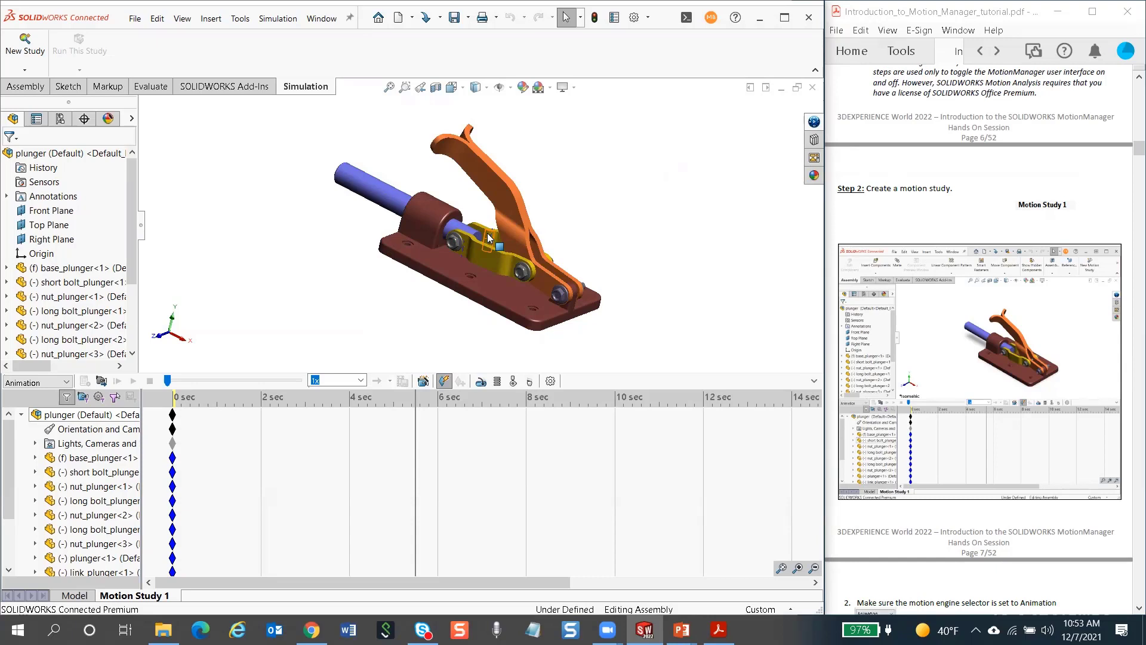
Set the motion study's time bar to exactly 0 seconds through its time edit
{"action": "left_click", "coordinate": [174, 397]}
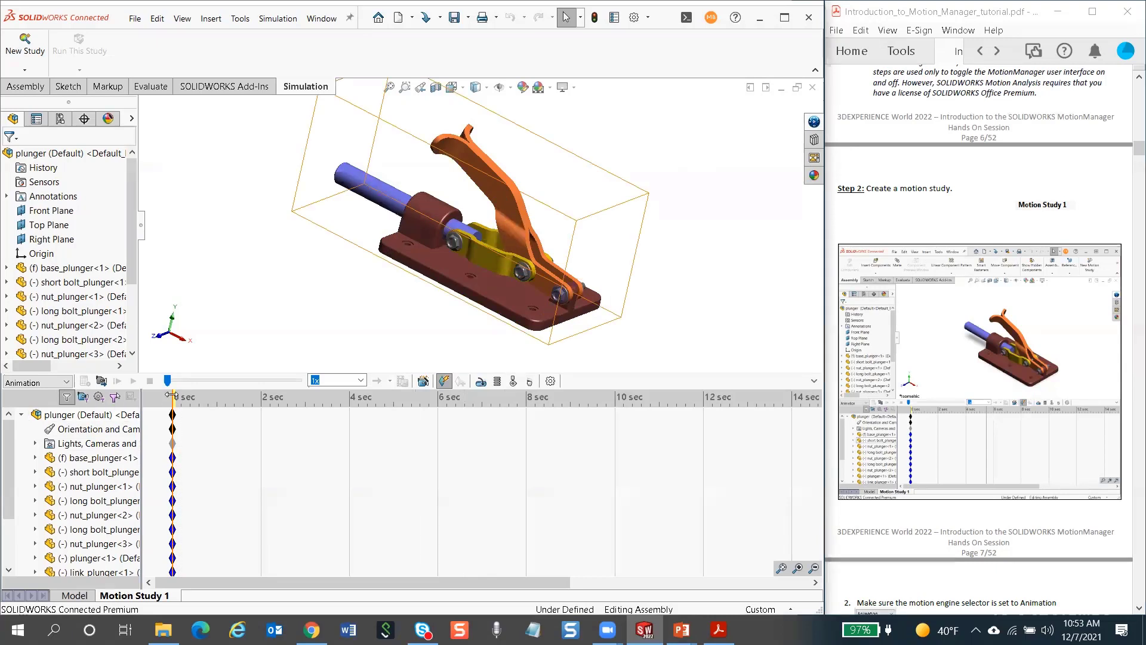
{"action": "left_click", "coordinate": [420, 451]}
{"action": "right_click", "coordinate": [420, 450]}
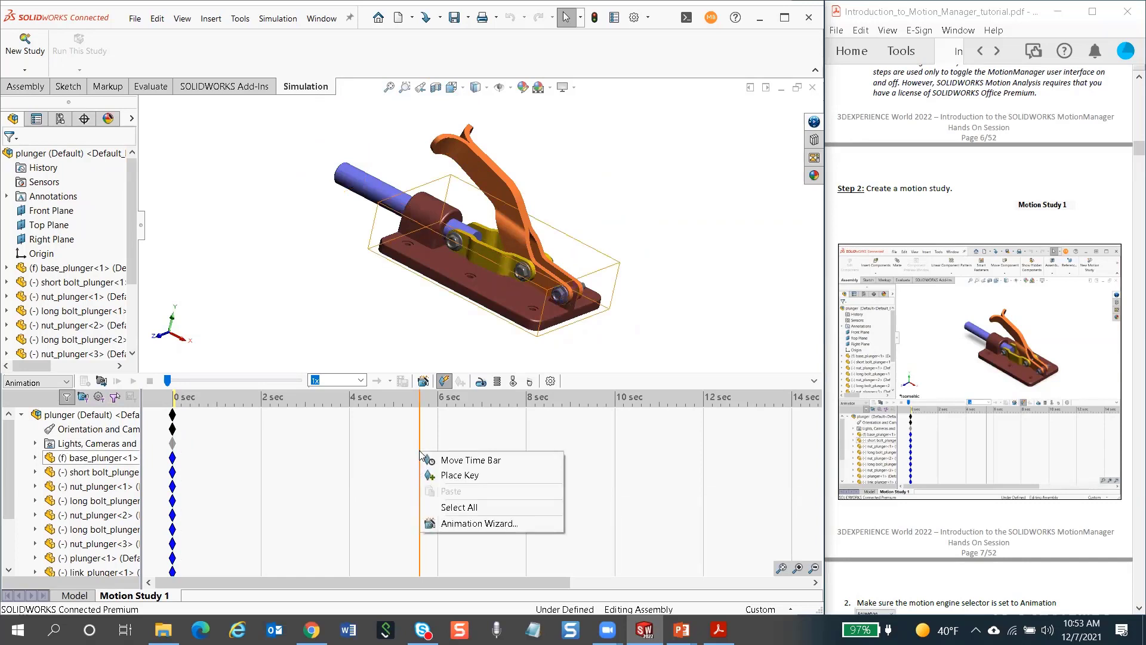
{"action": "left_click", "coordinate": [474, 462]}
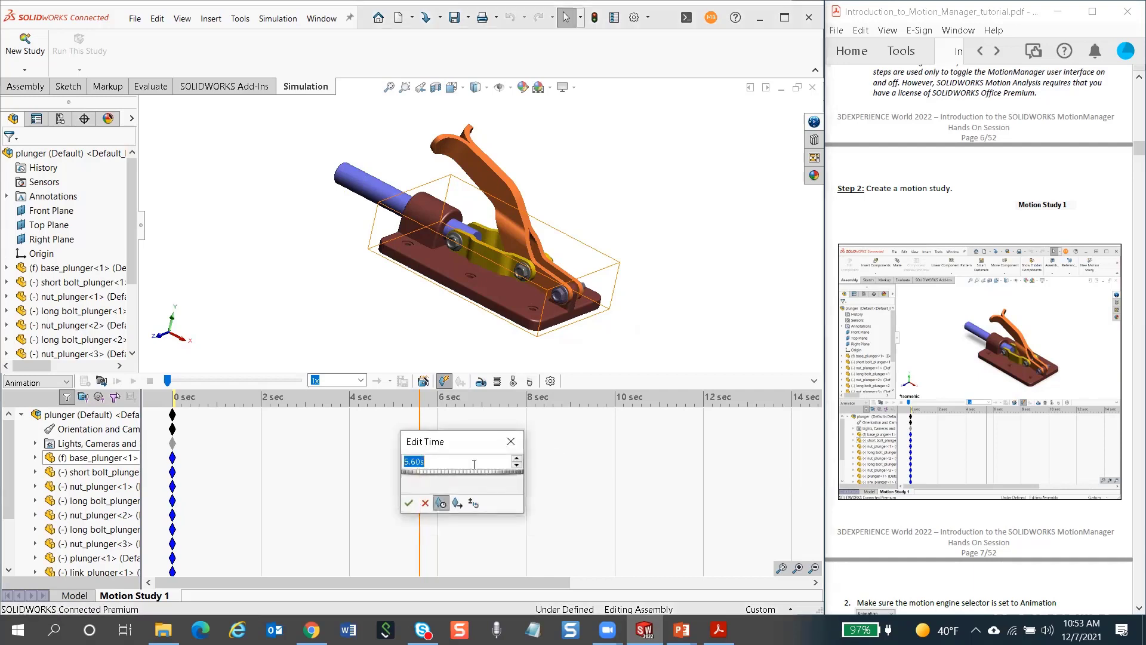
{"action": "type", "text": "0"}
{"action": "key", "text": "Return"}
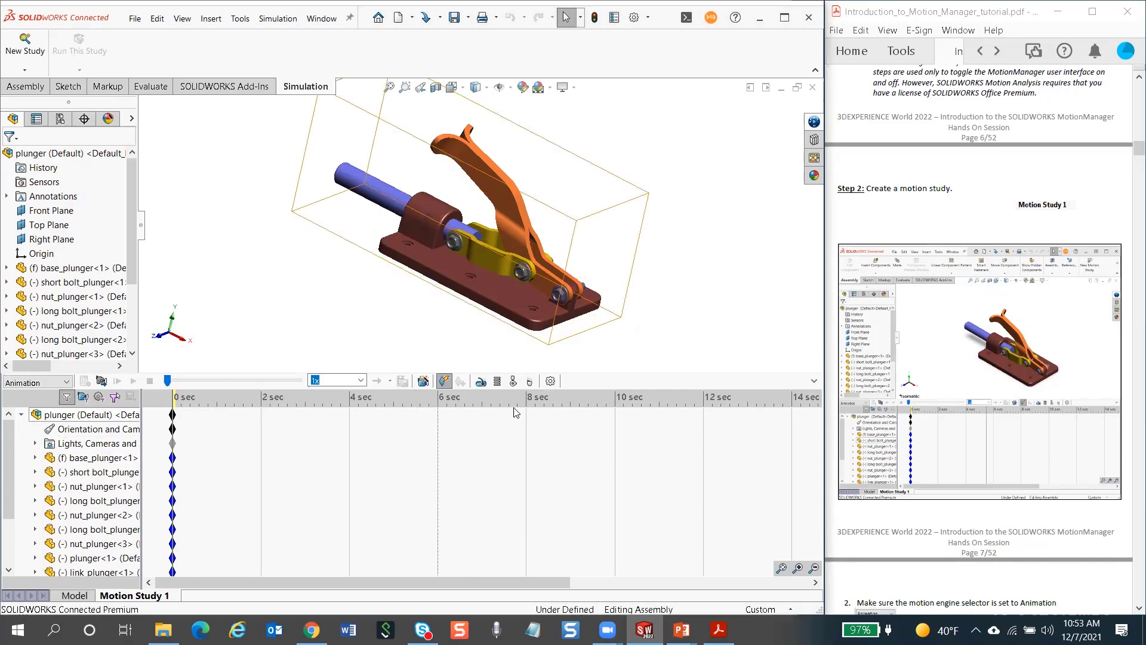
Place the time bar at 5 seconds and swing the left arm fully open to create its key point there
{"action": "left_click", "coordinate": [800, 568]}
{"action": "left_click", "coordinate": [814, 568]}
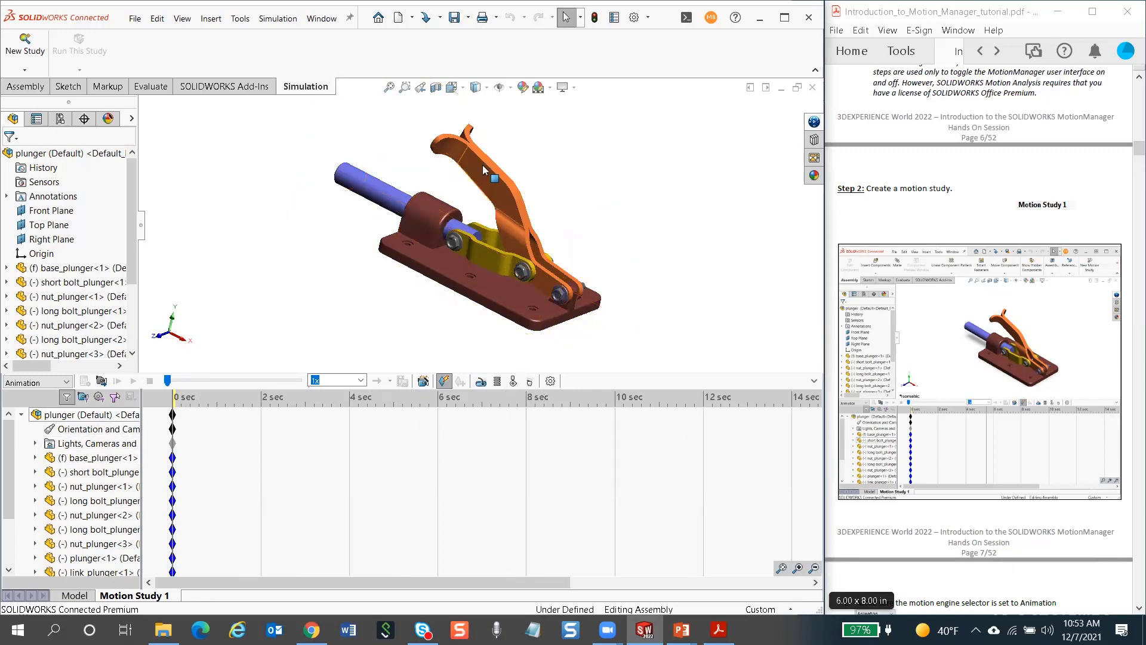
{"action": "left_click", "coordinate": [473, 184]}
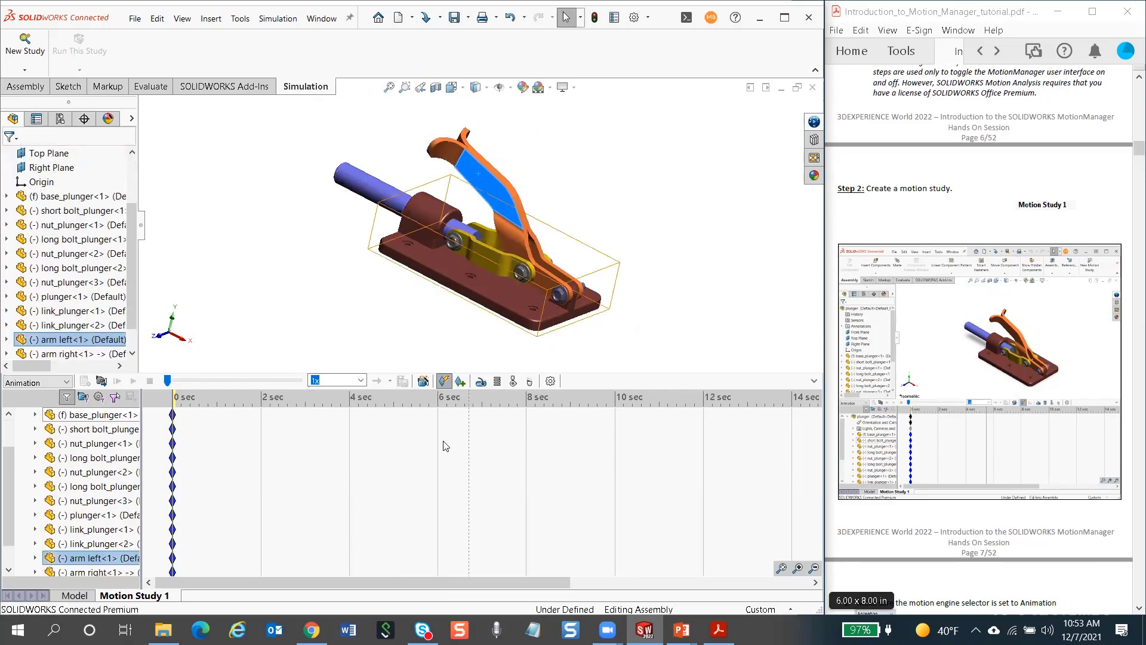
{"action": "left_click", "coordinate": [394, 458]}
{"action": "left_click_drag", "start_coordinate": [477, 173], "coordinate": [684, 245]}
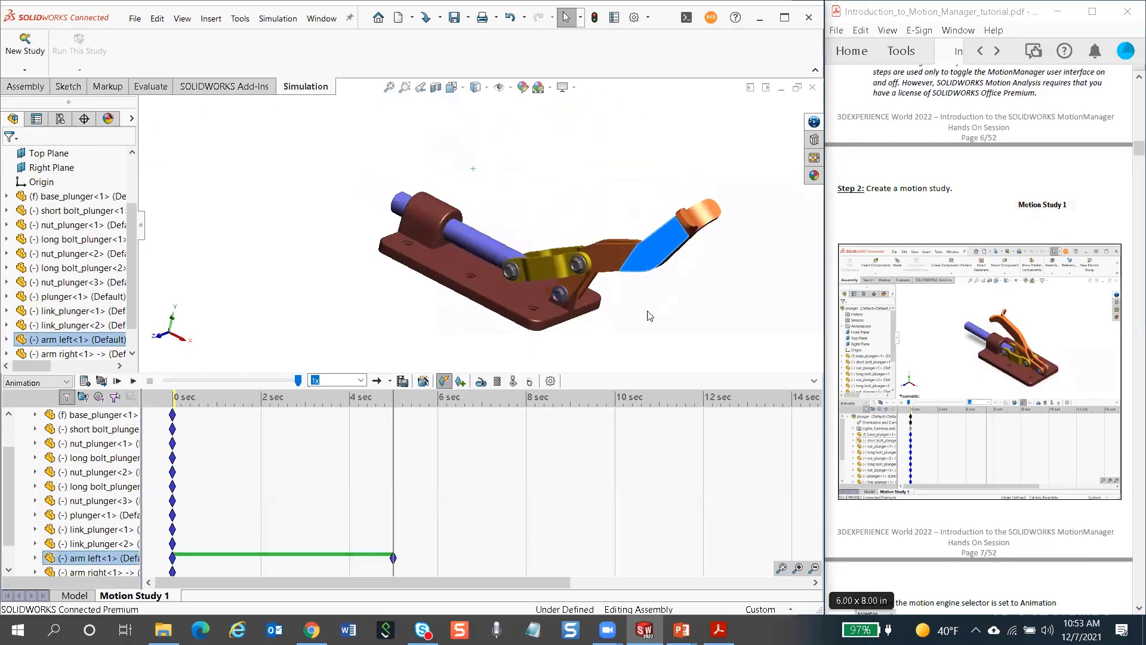
Compare the mechanism's positions at 0 and 5 seconds on the timeline, and calculate the motion study
{"action": "left_click", "coordinate": [172, 399]}
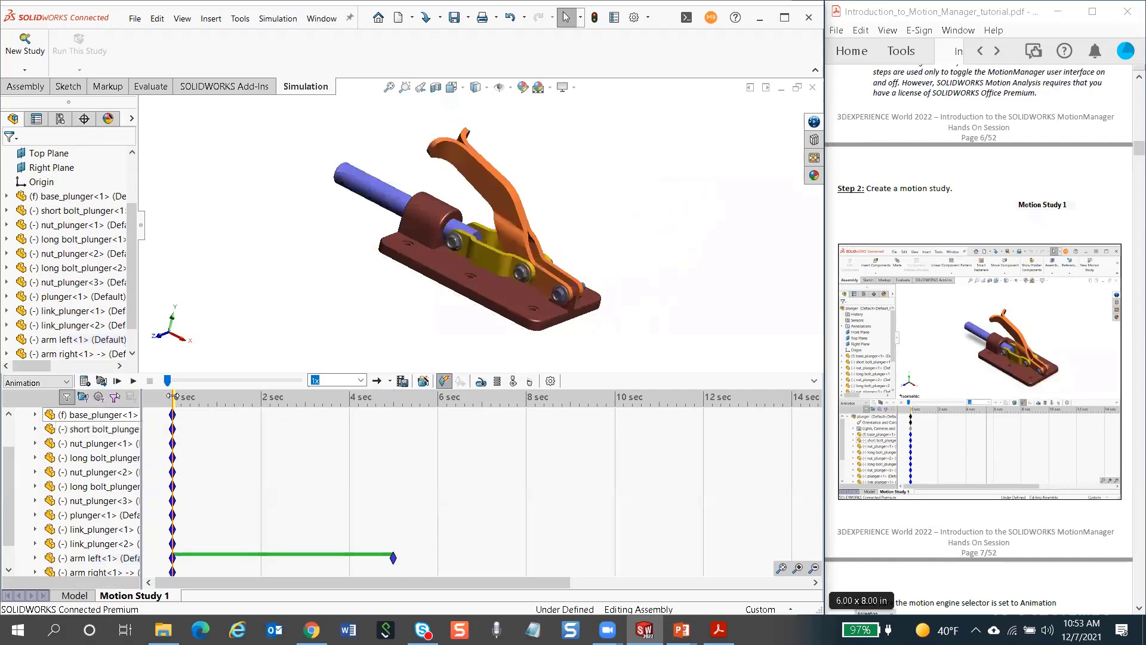
{"action": "left_click", "coordinate": [393, 396]}
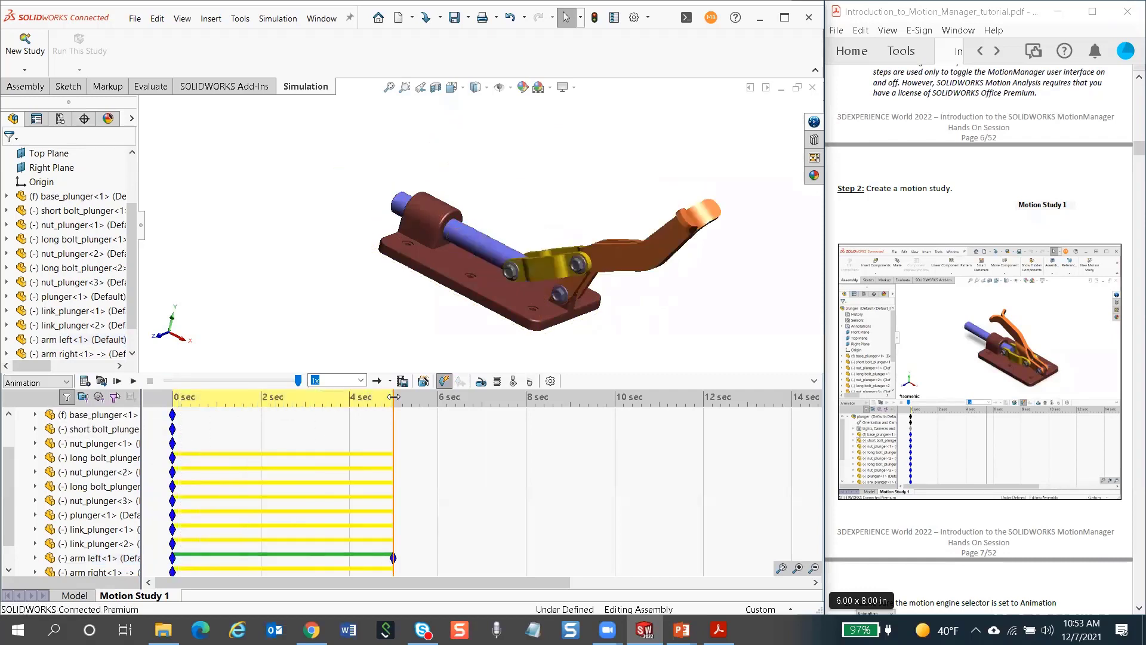
{"action": "left_click", "coordinate": [85, 381]}
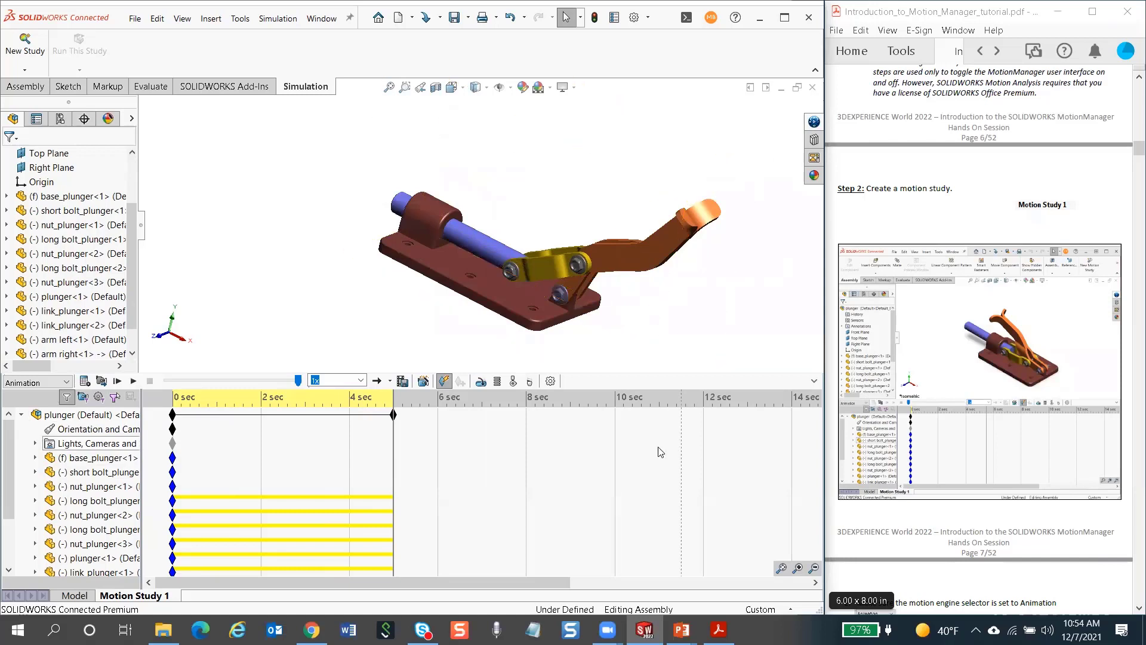
Place the time bar at 10 seconds, swing the left arm back by hand, and recalculate the study
{"action": "left_click", "coordinate": [615, 460]}
{"action": "left_click_drag", "start_coordinate": [659, 238], "coordinate": [469, 173]}
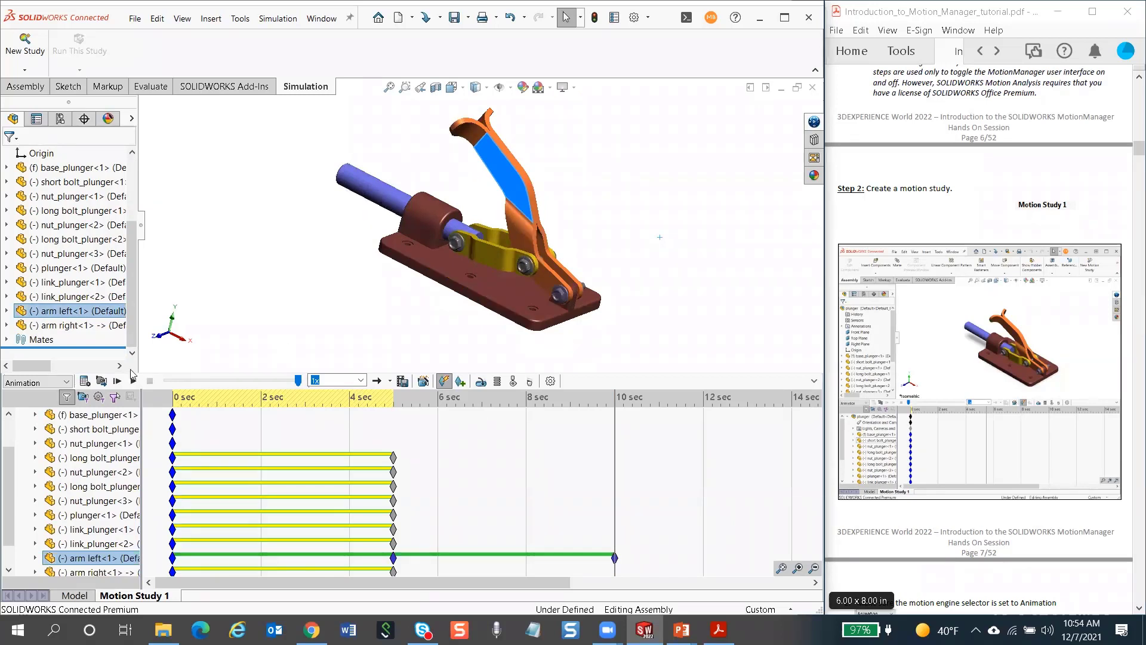
{"action": "left_click", "coordinate": [85, 383]}
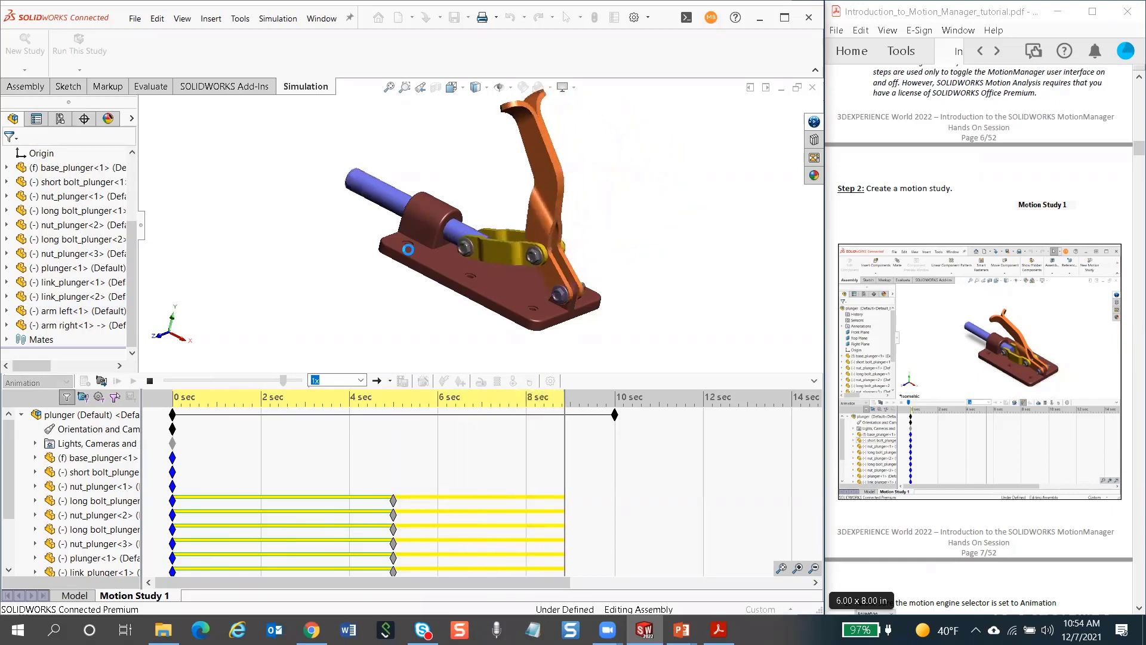
Delete the left arm's key point at 10 seconds and paste a copy of its 0-second key there instead
{"action": "scroll", "coordinate": [668, 465], "scroll_direction": "down", "scroll_amount": 2}
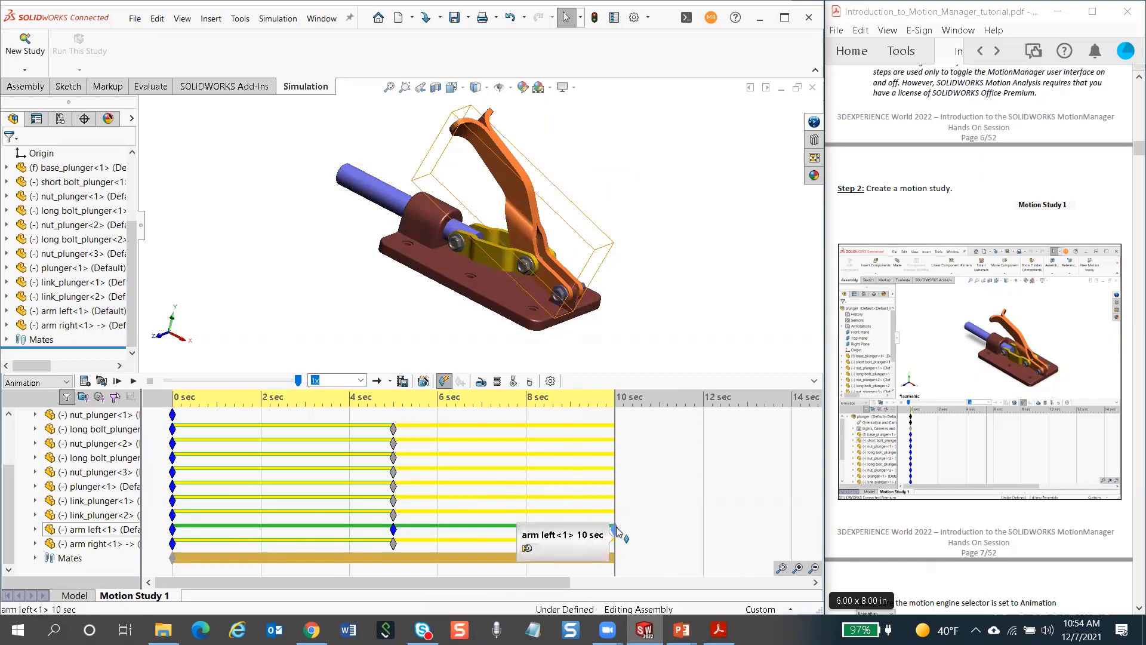
{"action": "key", "text": "Delete"}
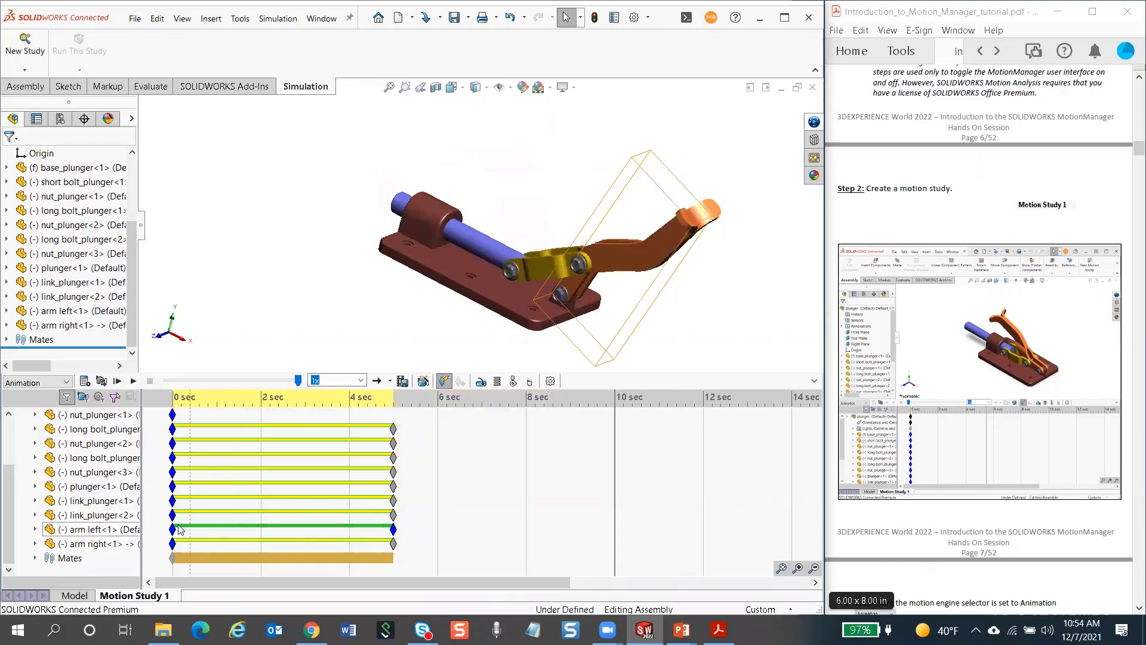
{"action": "right_click", "coordinate": [172, 529]}
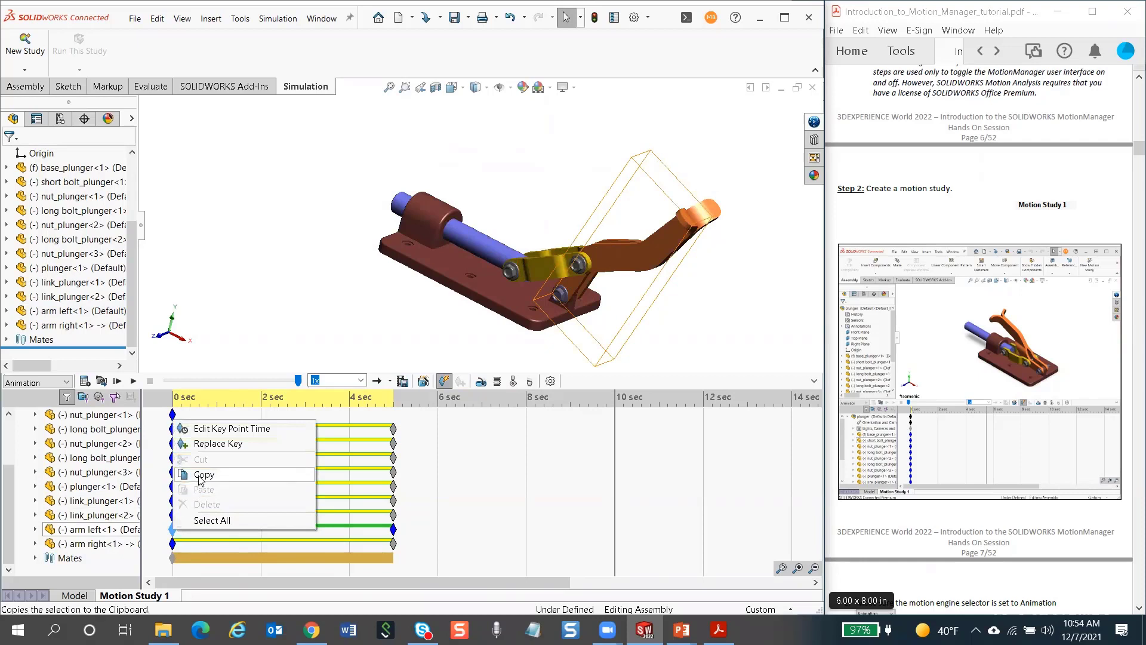
{"action": "left_click", "coordinate": [200, 475]}
{"action": "right_click", "coordinate": [618, 478]}
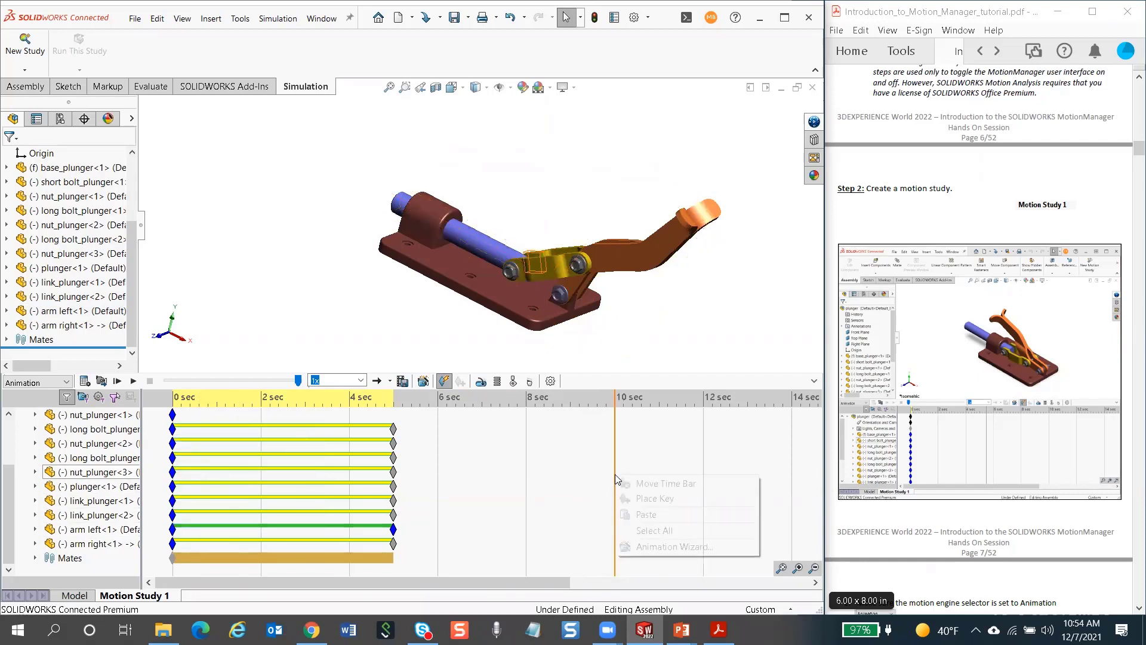
{"action": "left_click", "coordinate": [649, 514]}
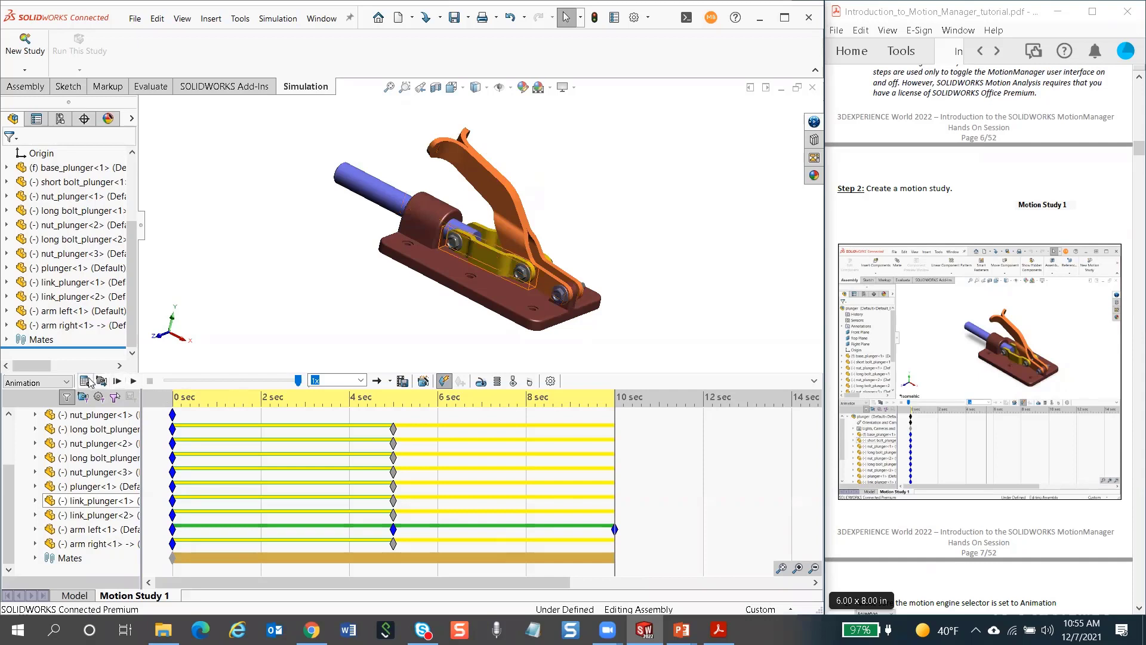
Play the animation from the start and read on in the PDF tutorial through Step 3 about completing the animation
{"action": "left_click", "coordinate": [118, 382]}
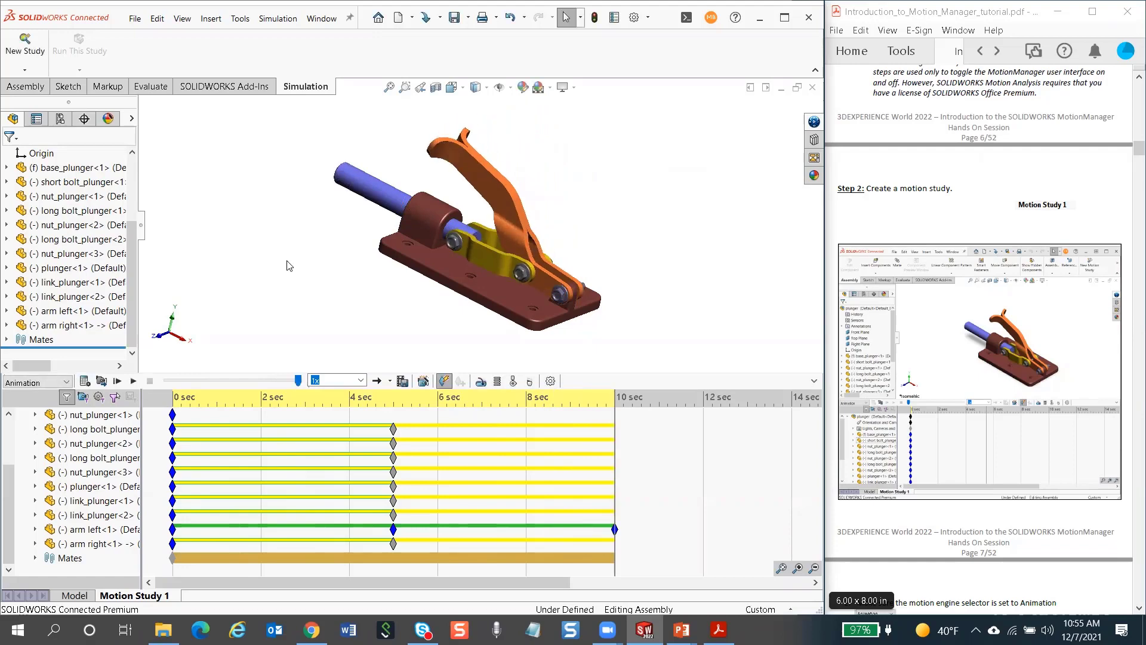
{"action": "scroll", "coordinate": [1073, 432], "scroll_direction": "down", "scroll_amount": 10}
{"action": "scroll", "coordinate": [1074, 432], "scroll_direction": "down", "scroll_amount": 10}
{"action": "scroll", "coordinate": [1074, 432], "scroll_direction": "down", "scroll_amount": 5}
{"action": "scroll", "coordinate": [1073, 433], "scroll_direction": "down", "scroll_amount": 5}
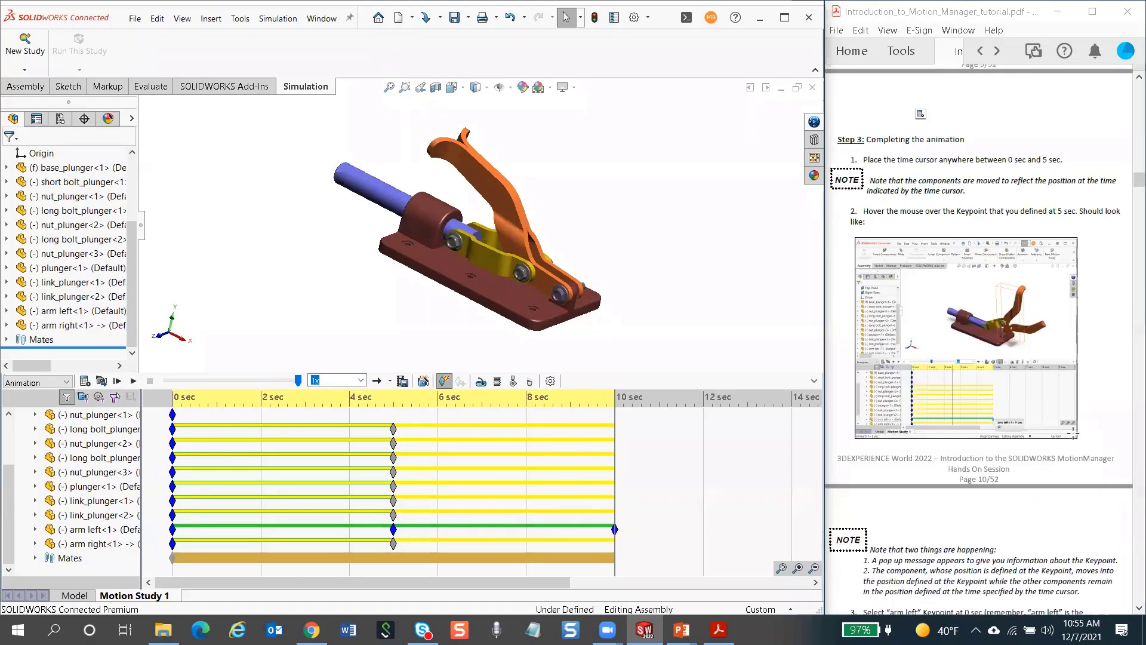
{"action": "scroll", "coordinate": [1073, 434], "scroll_direction": "down", "scroll_amount": 3}
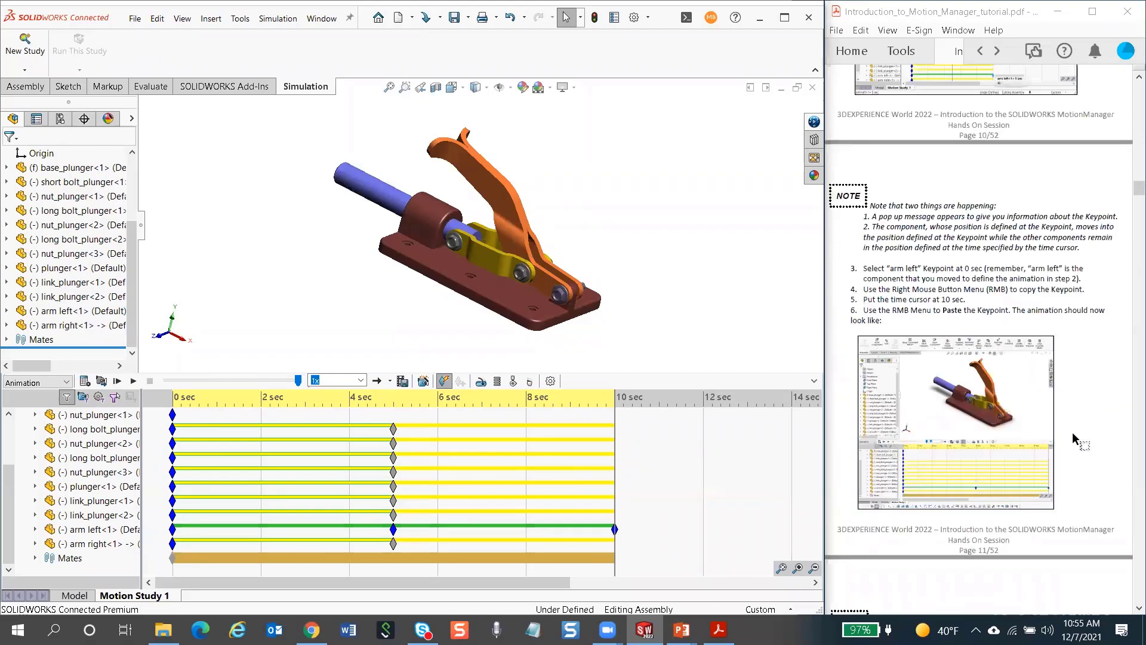
Scrub through the animation to the 2-second mark and preview the left arm's position at its 5-second key point
{"action": "left_click", "coordinate": [512, 452]}
{"action": "left_click", "coordinate": [230, 453]}
{"action": "left_click_drag", "start_coordinate": [214, 449], "coordinate": [561, 466]}
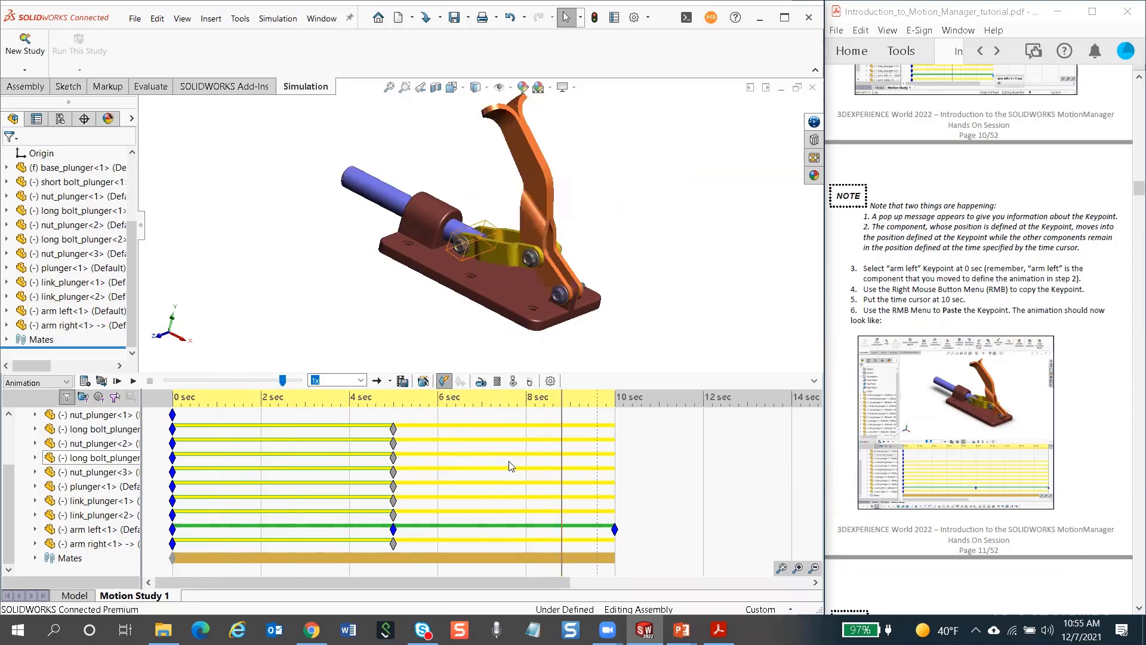
{"action": "left_click", "coordinate": [259, 431]}
{"action": "left_click", "coordinate": [261, 428]}
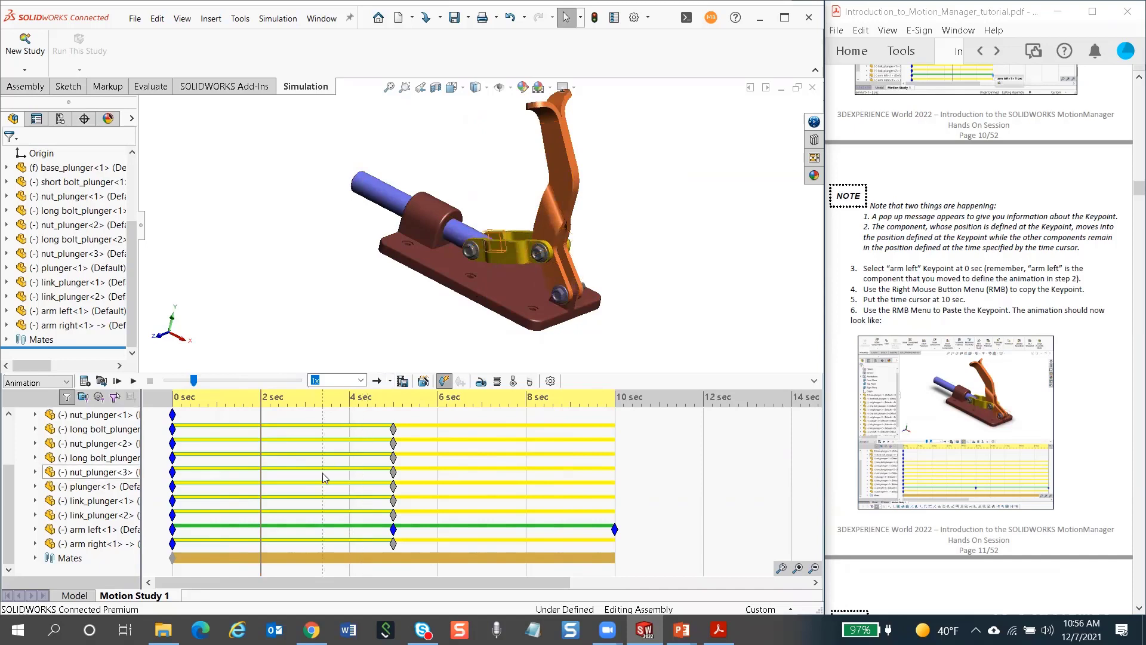
{"action": "left_click", "coordinate": [393, 530]}
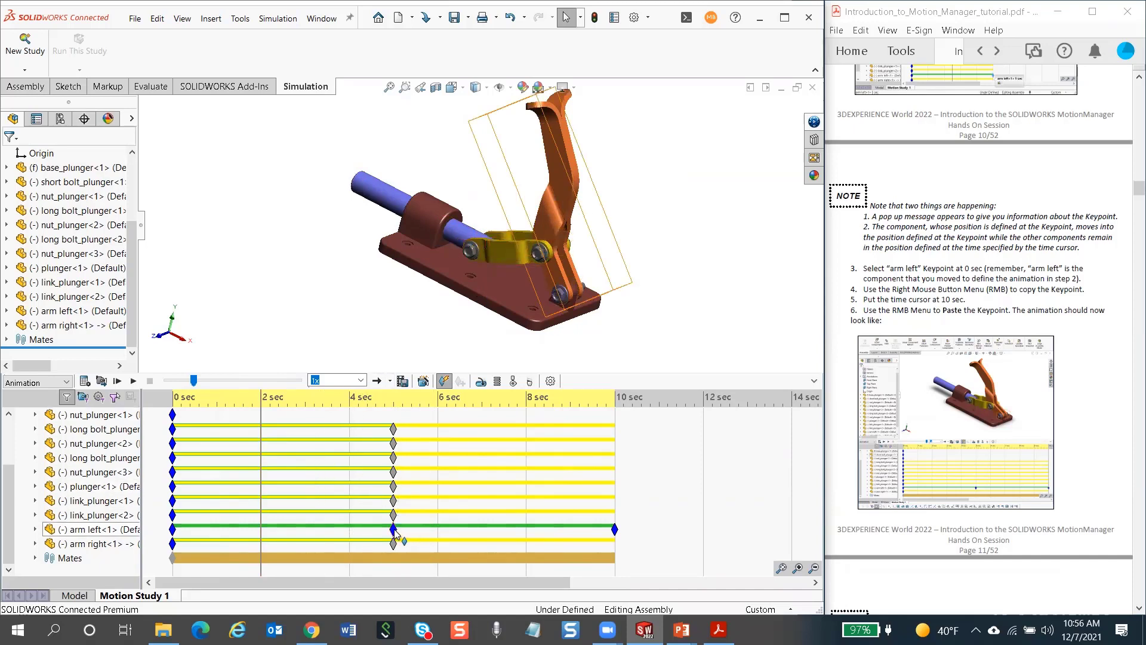
{"action": "mouse_move", "coordinate": [396, 533]}
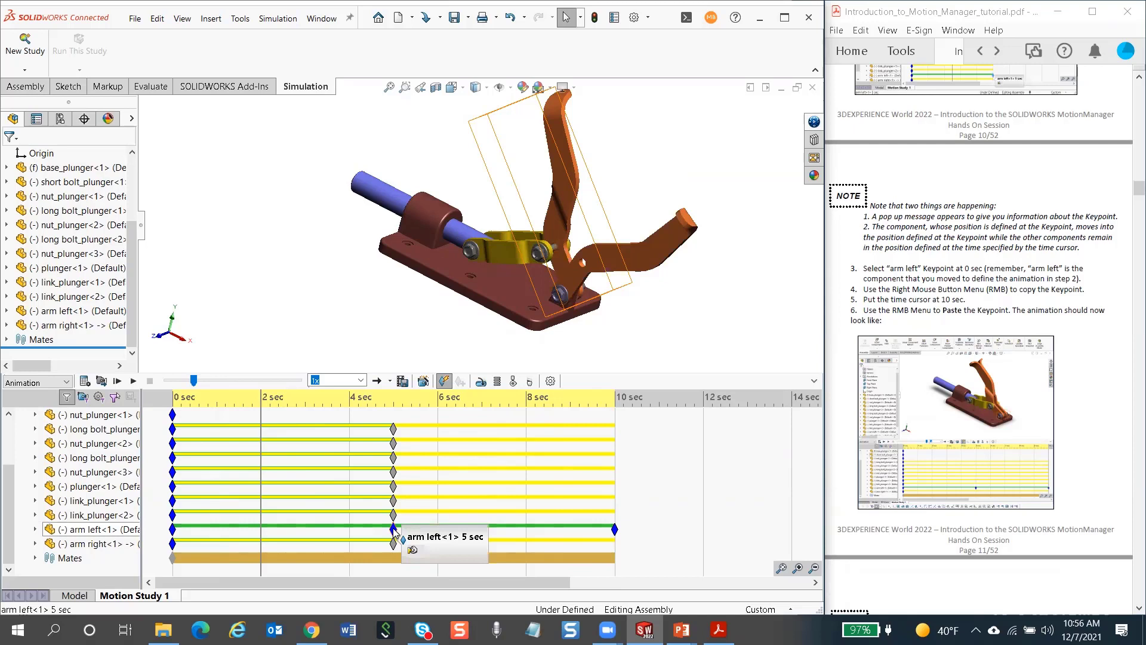
{"action": "left_click", "coordinate": [615, 530]}
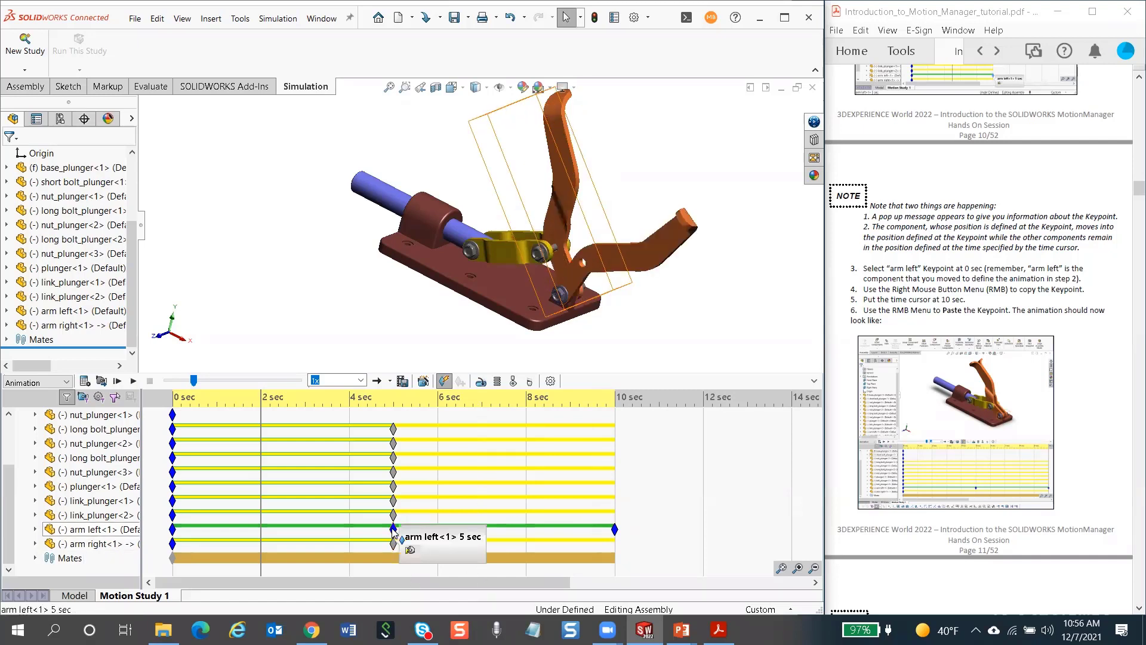
Move the left arm's 5-second key point to 2 seconds, play the animation from the start, and recalculate the study
{"action": "left_click_drag", "start_coordinate": [394, 530], "coordinate": [344, 531]}
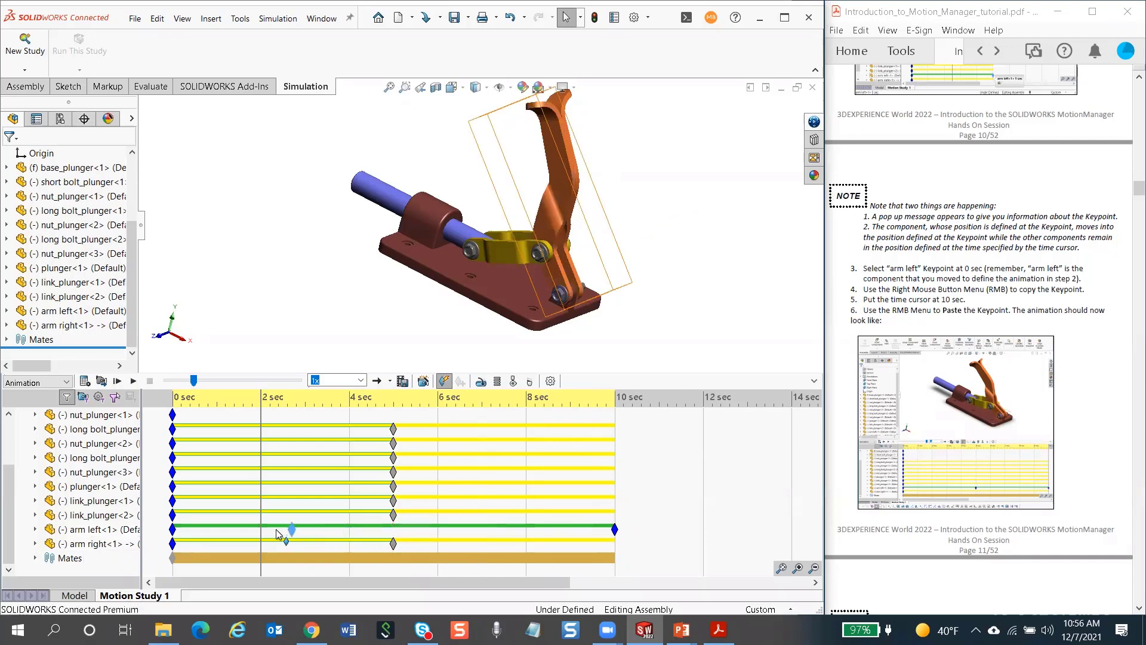
{"action": "left_click_drag", "start_coordinate": [260, 525], "coordinate": [259, 526]}
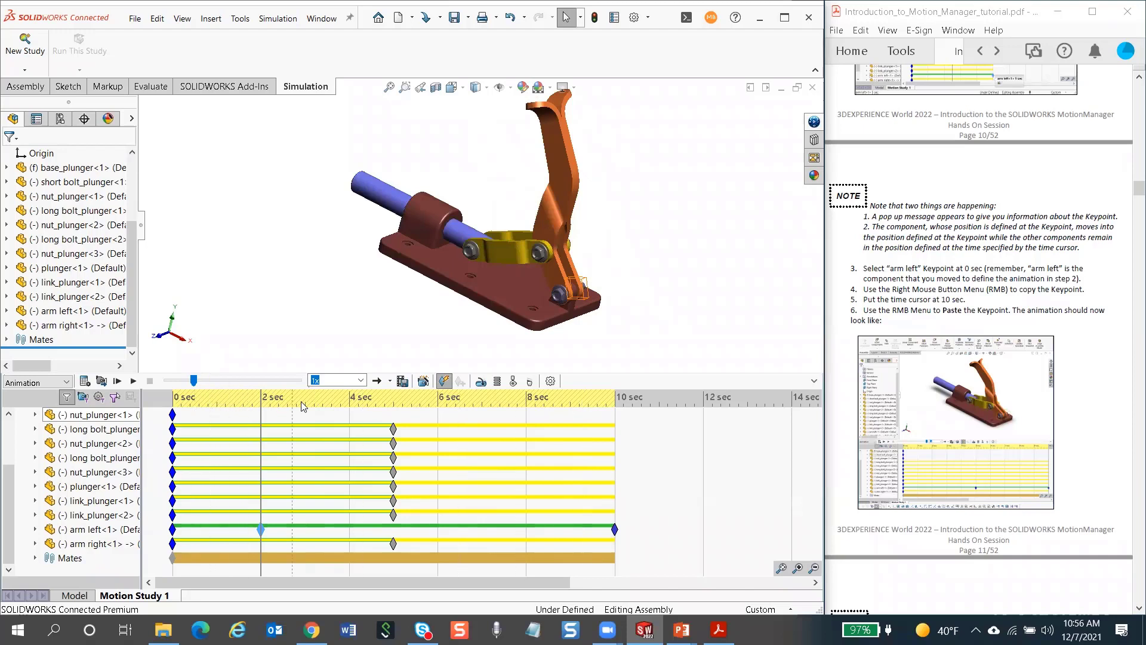
{"action": "left_click", "coordinate": [119, 381]}
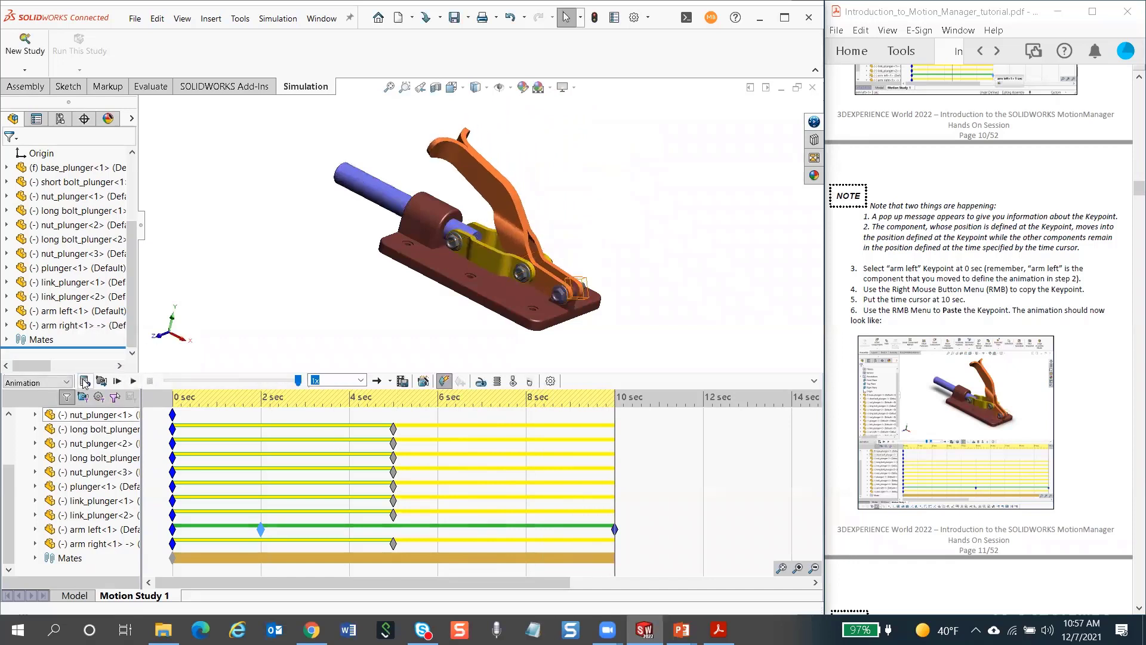
{"action": "left_click", "coordinate": [82, 382]}
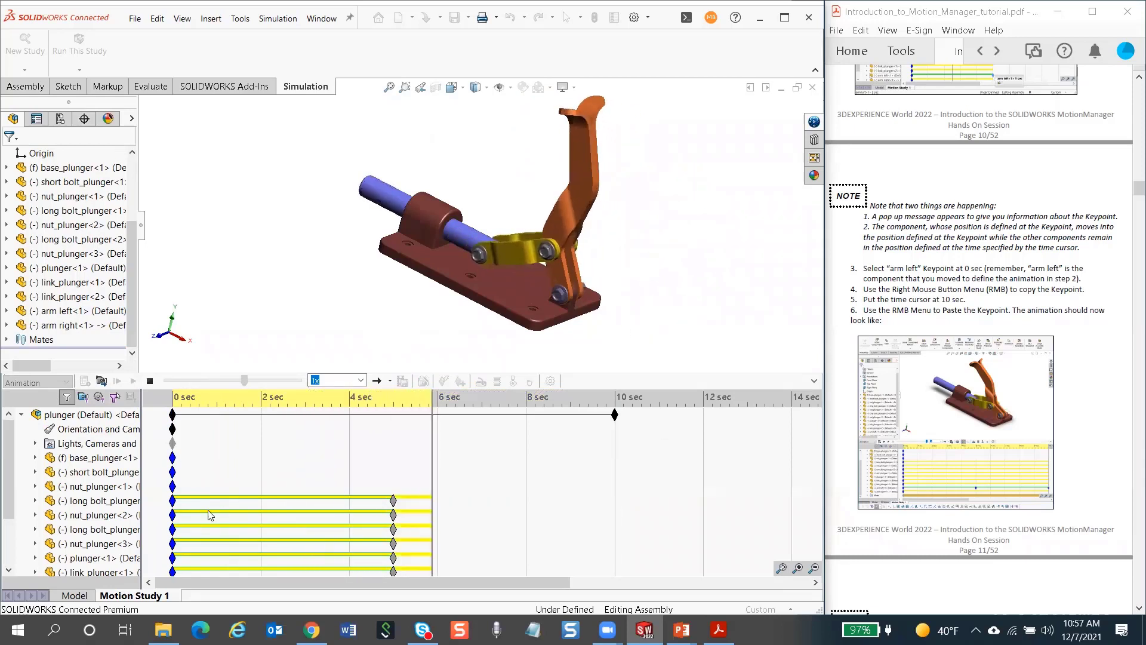
Examine the left arm's 2-second key point and read Step 4 of the PDF tutorial on editing key points
{"action": "left_click_drag", "start_coordinate": [7, 465], "coordinate": [8, 504]}
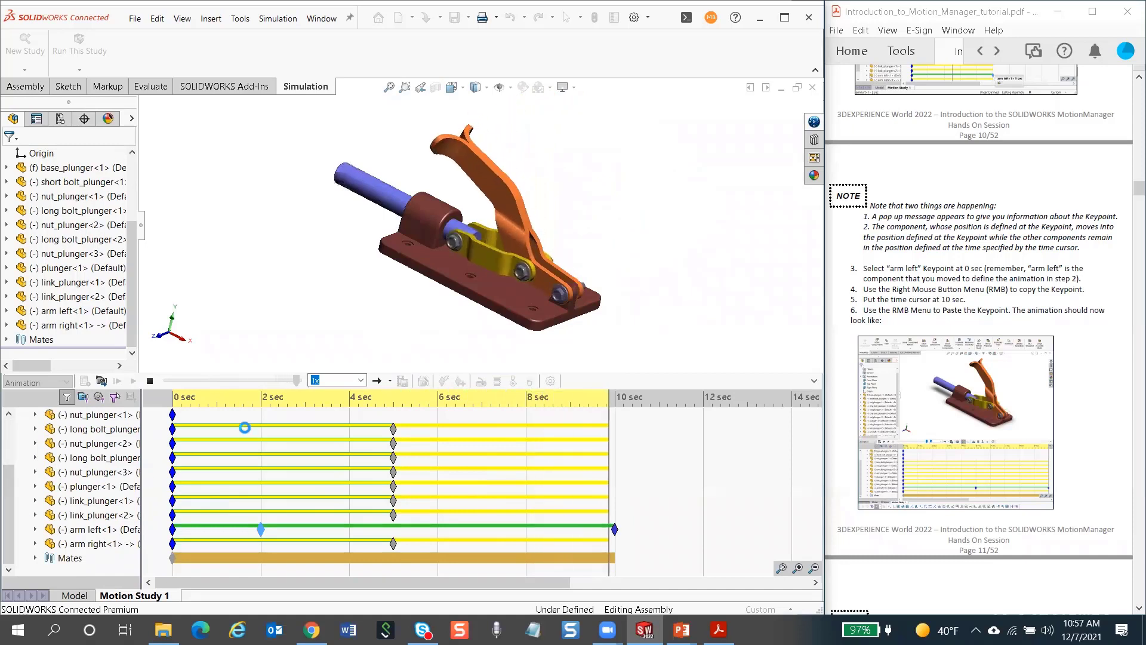
{"action": "left_click", "coordinate": [261, 530]}
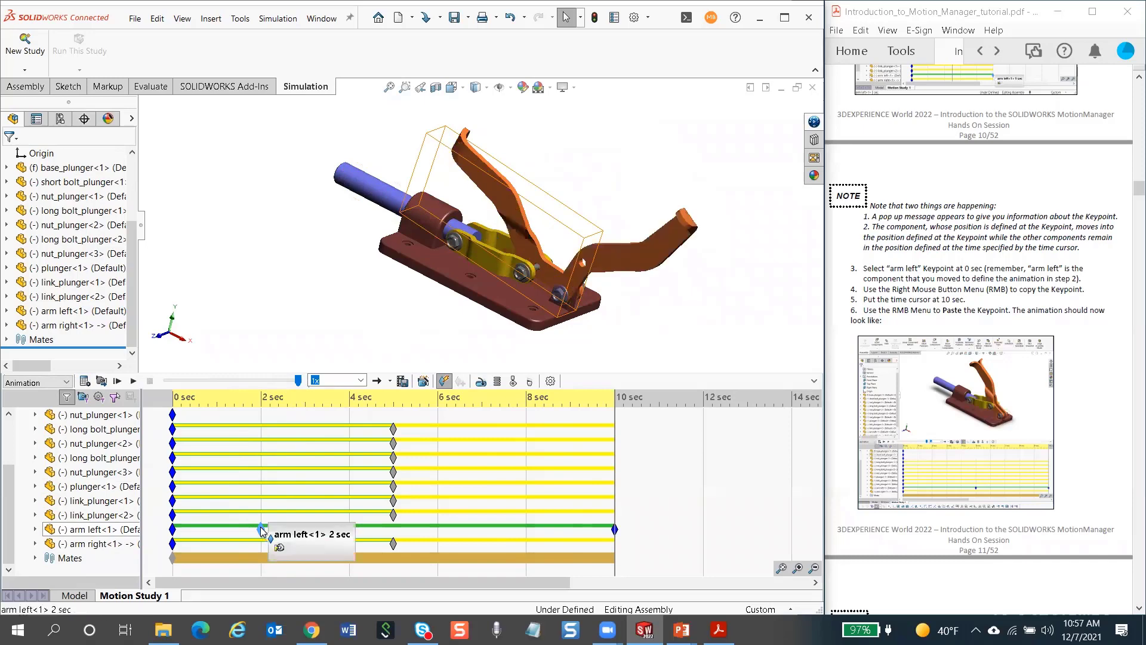
{"action": "scroll", "coordinate": [1041, 332], "scroll_direction": "down", "scroll_amount": 10}
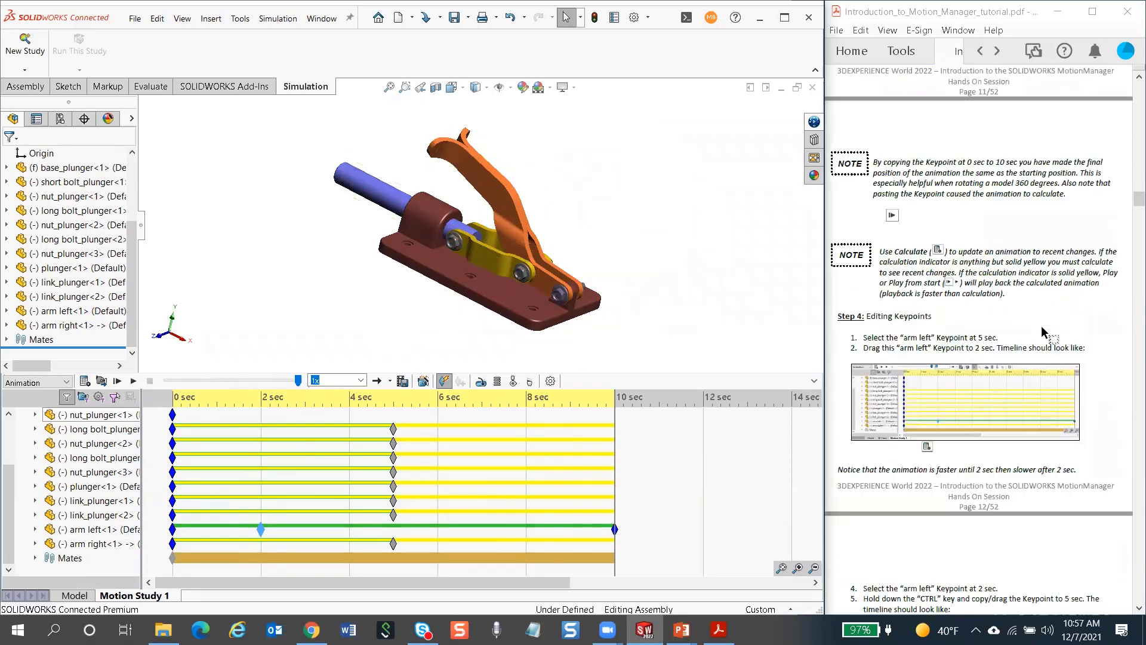
{"action": "scroll", "coordinate": [1042, 332], "scroll_direction": "down", "scroll_amount": 3}
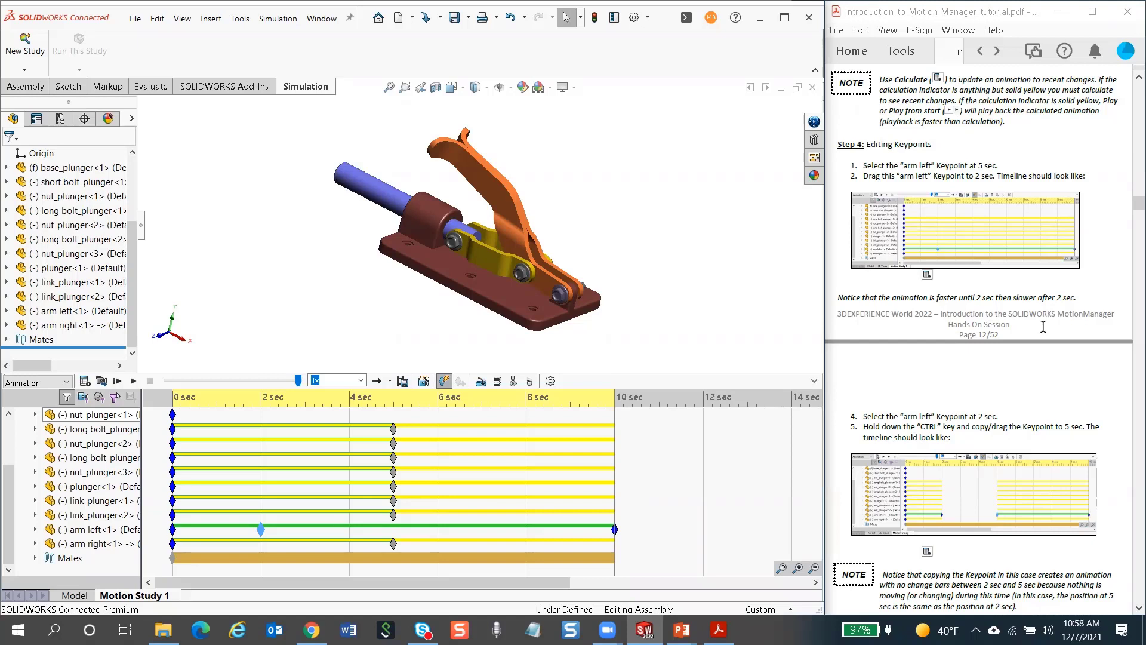
Copy the left arm's 2-second key point, paste it at 5 seconds, and calculate the study
{"action": "left_click", "coordinate": [261, 529]}
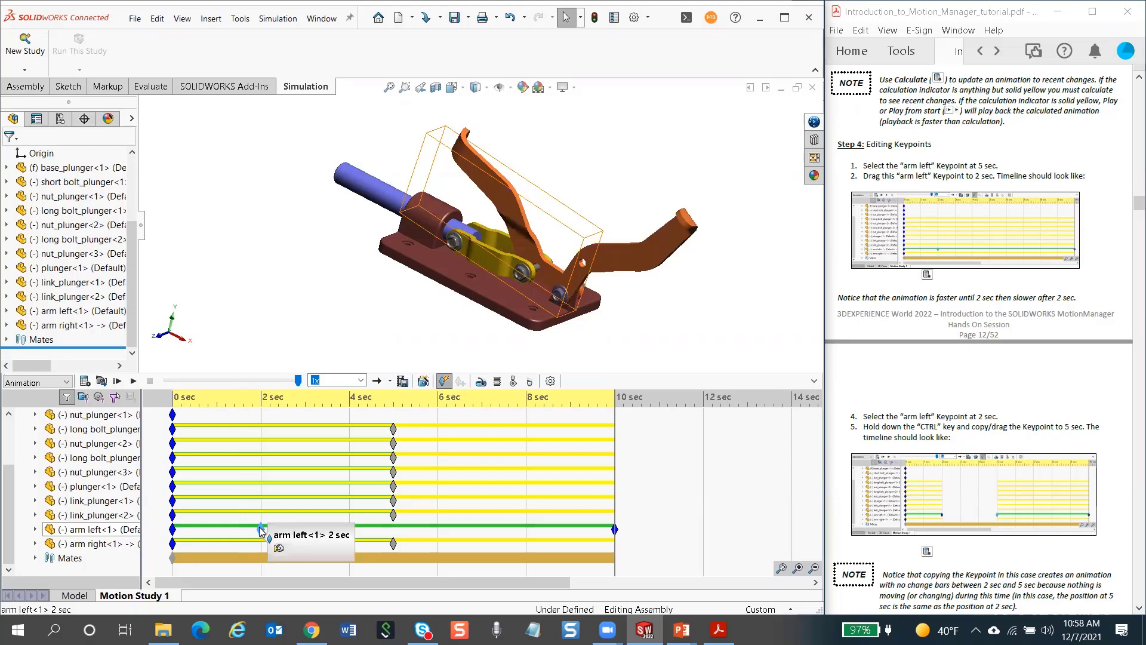
{"action": "left_click", "coordinate": [394, 530]}
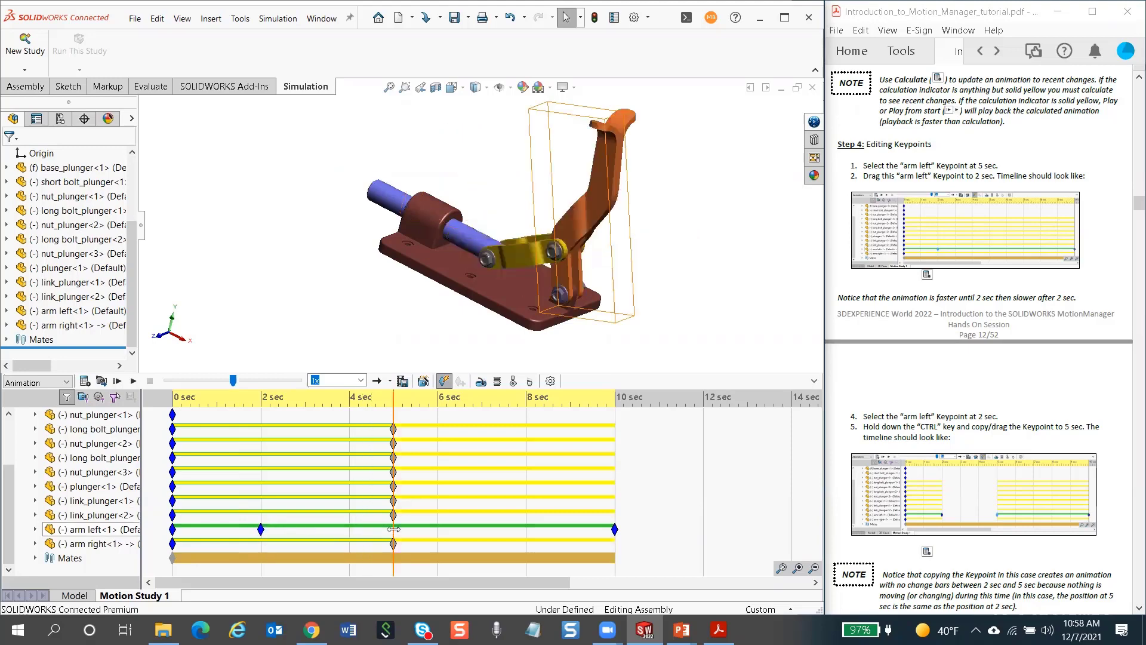
{"action": "right_click", "coordinate": [392, 529]}
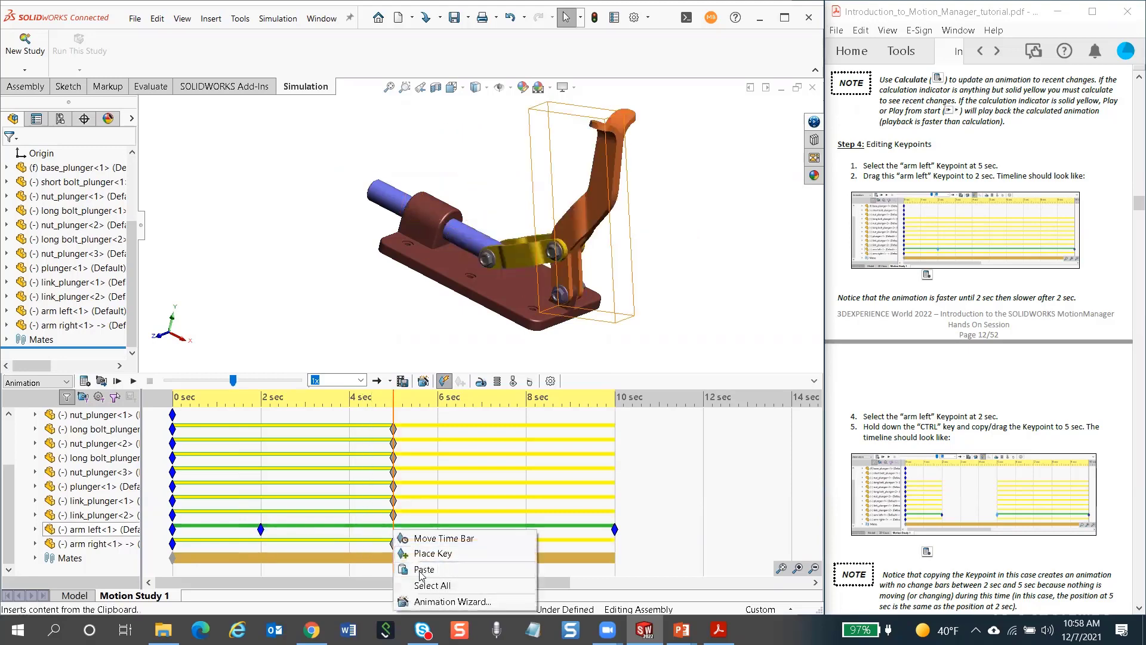
{"action": "left_click", "coordinate": [420, 570]}
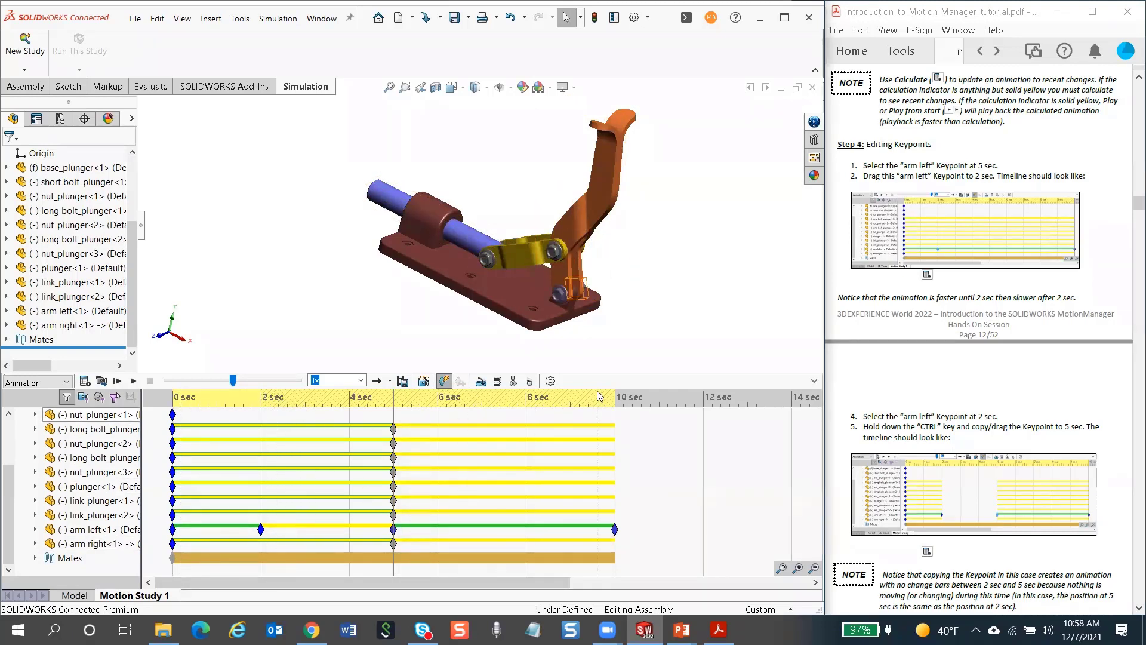
{"action": "left_click", "coordinate": [85, 381]}
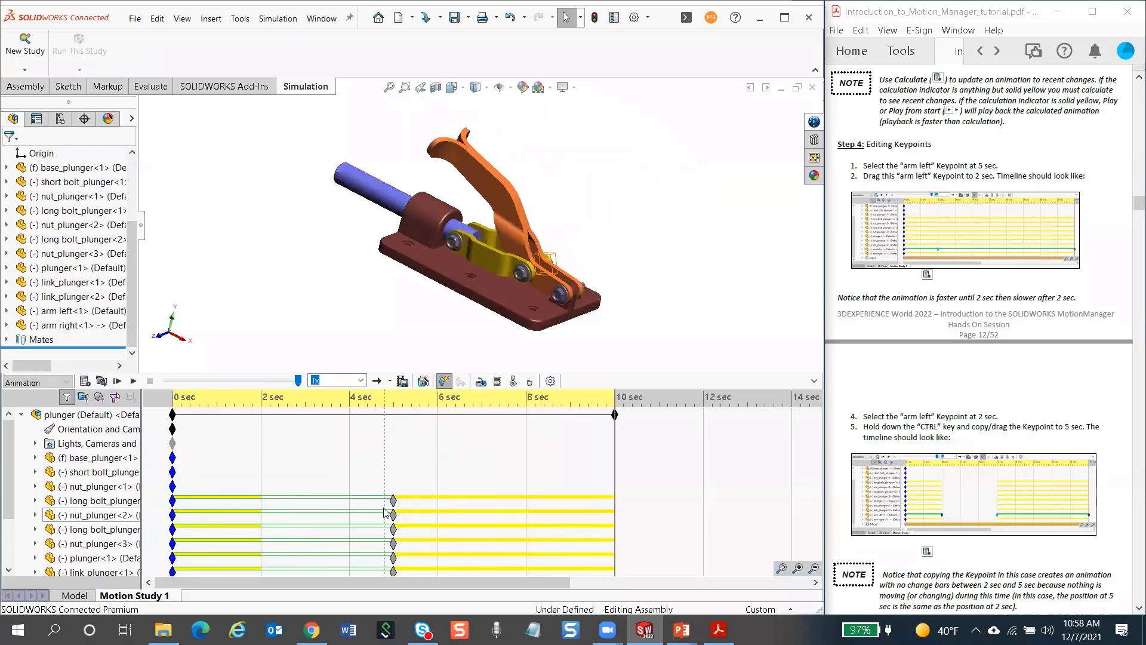
Copy the left arm's 2-second key point onto the 5-second mark again and play the animation from the start
{"action": "scroll", "coordinate": [346, 461], "scroll_direction": "down", "scroll_amount": 2}
{"action": "left_click", "coordinate": [261, 528]}
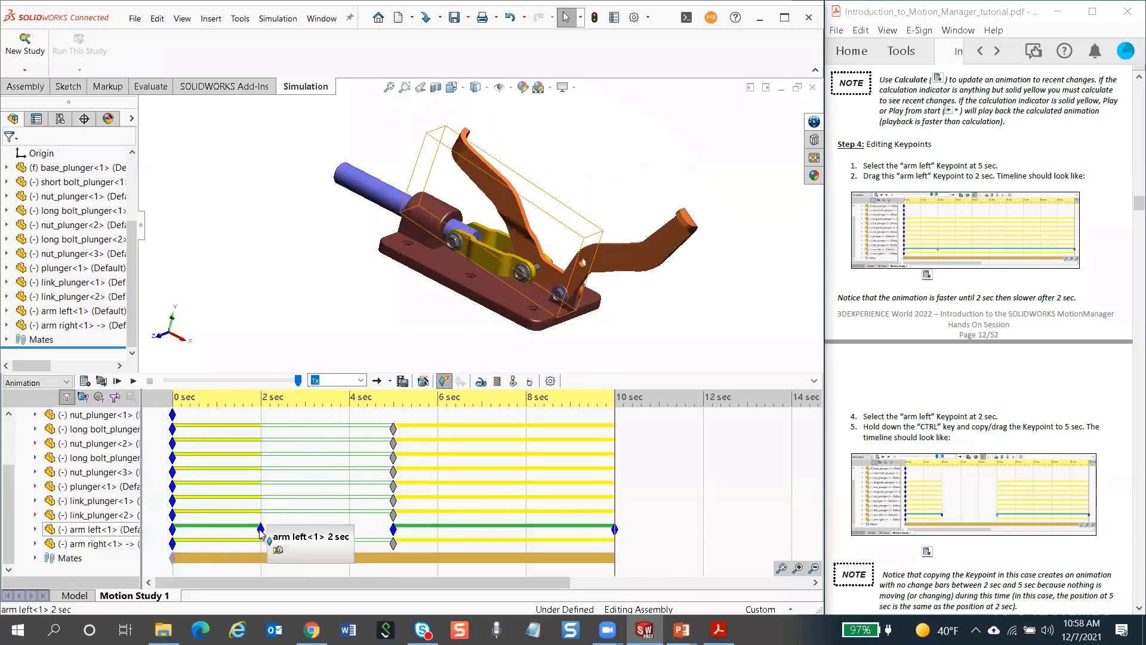
{"action": "left_click_drag", "start_coordinate": [261, 529], "coordinate": [394, 530], "text": "ctrl"}
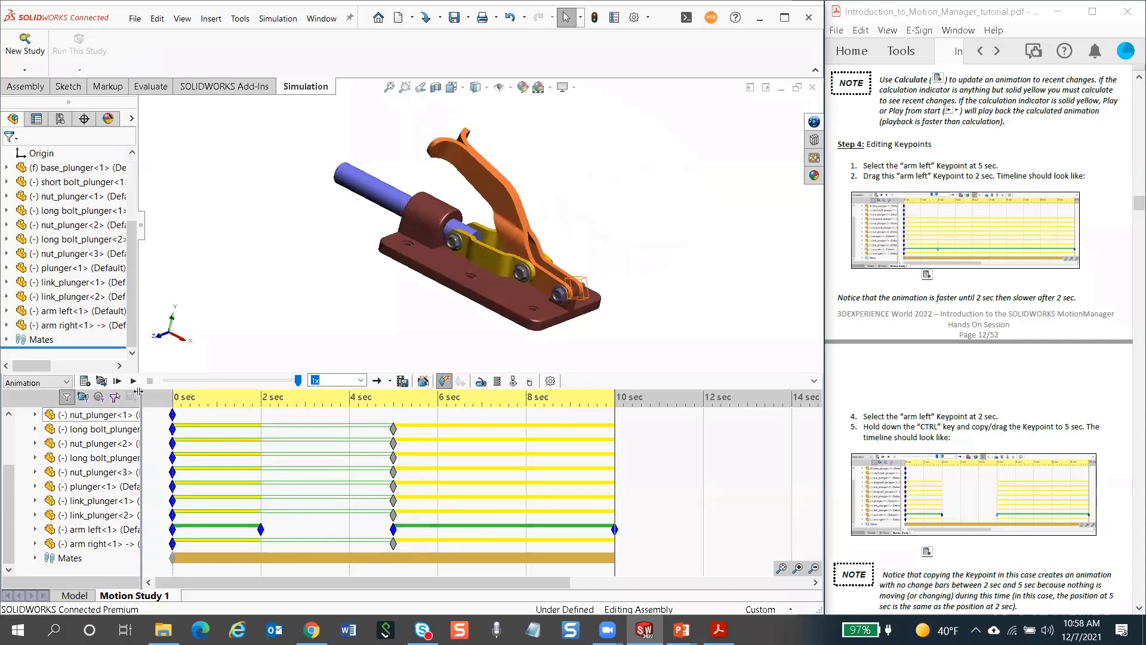
{"action": "left_click", "coordinate": [117, 382]}
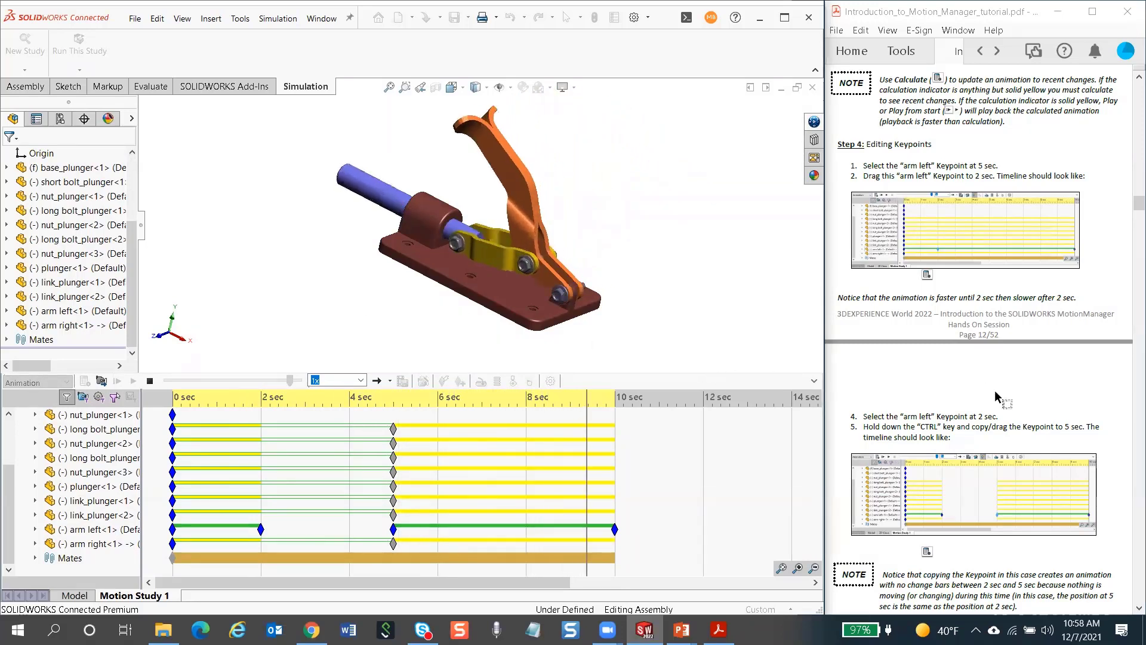
Read on in the PDF tutorial past the end of Part 1 to Step 1 of Part 2 on display changes
{"action": "scroll", "coordinate": [995, 389], "scroll_direction": "down", "scroll_amount": 6}
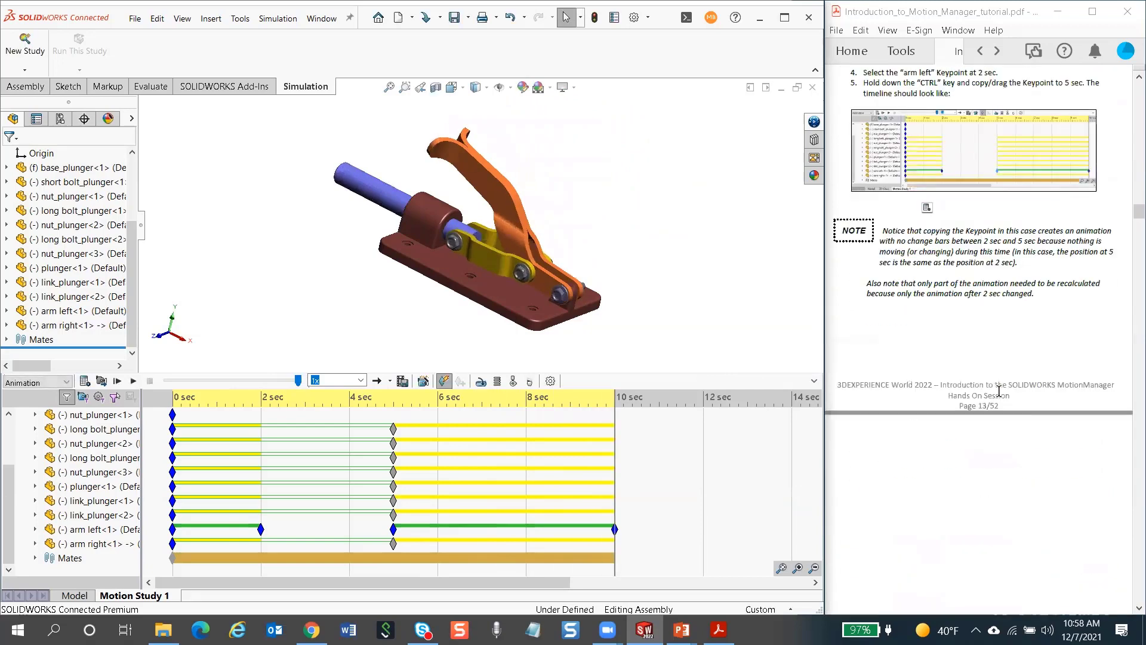
{"action": "scroll", "coordinate": [997, 389], "scroll_direction": "up", "scroll_amount": 1}
{"action": "scroll", "coordinate": [997, 388], "scroll_direction": "down", "scroll_amount": 6}
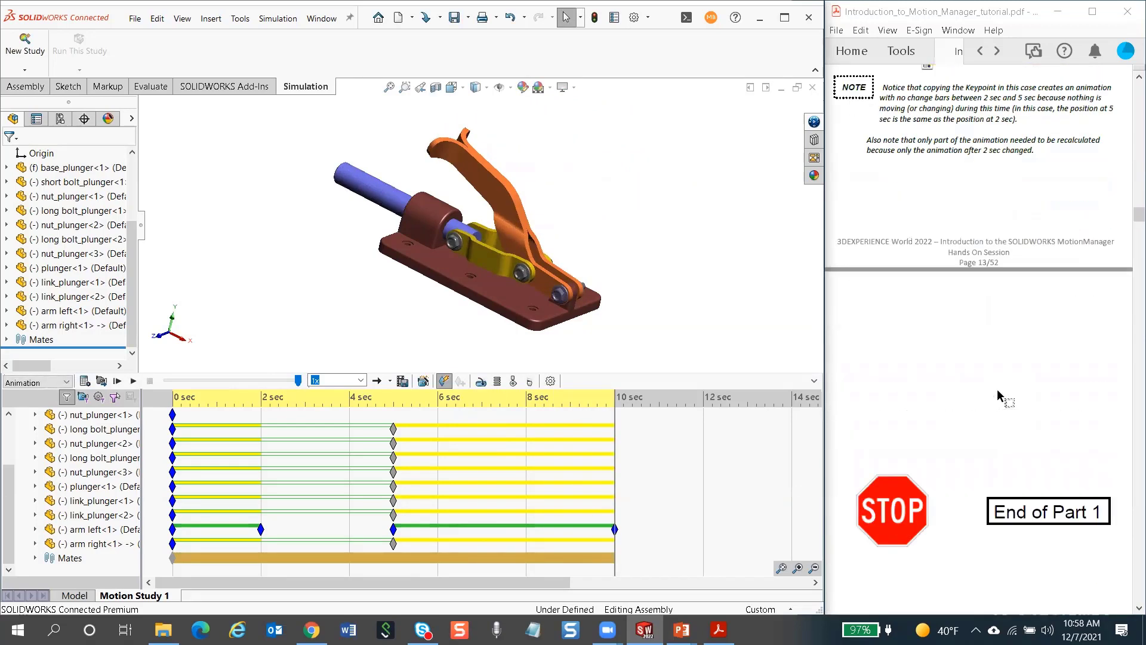
{"action": "scroll", "coordinate": [998, 390], "scroll_direction": "down", "scroll_amount": 5}
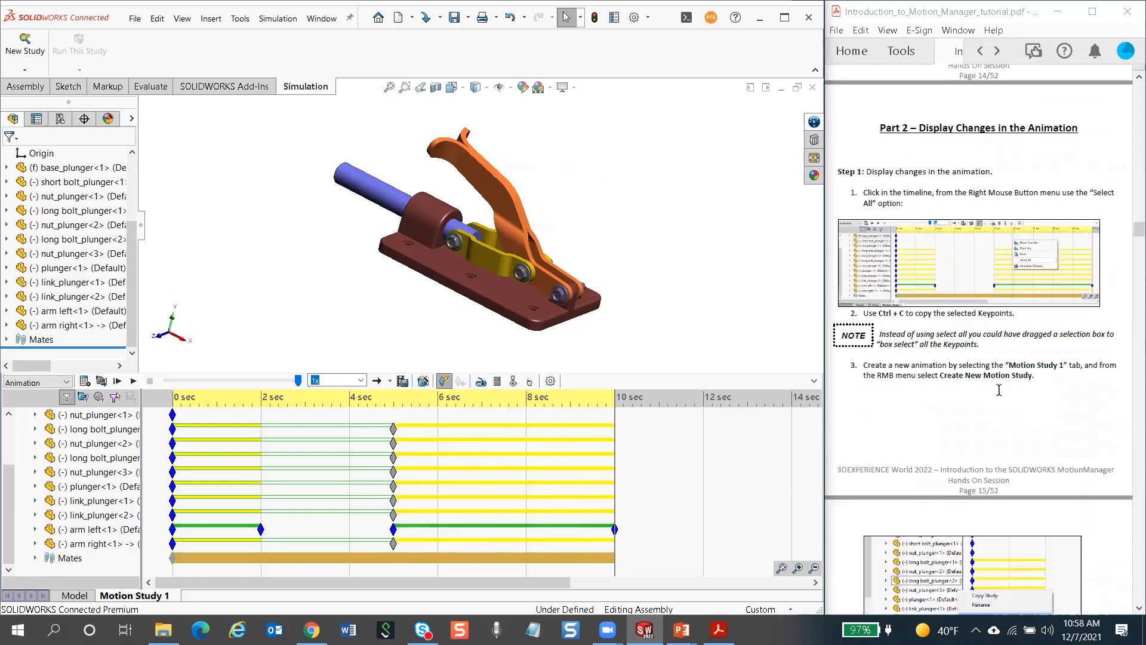
{"action": "key", "text": "alt+Tab"}
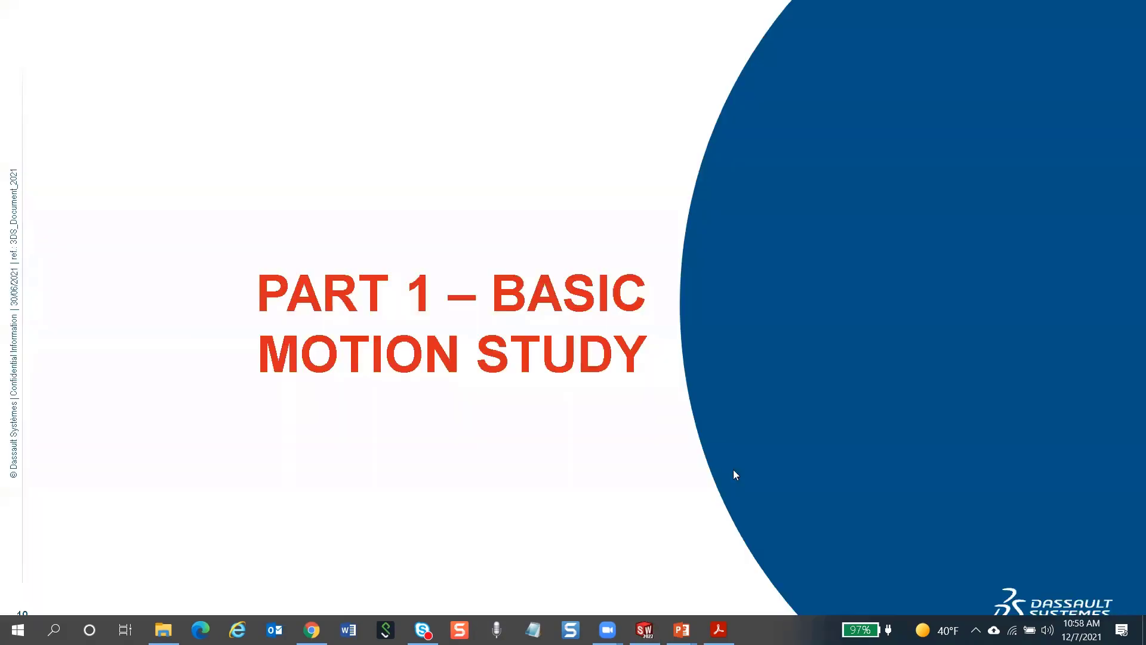
{"action": "left_click", "coordinate": [471, 327]}
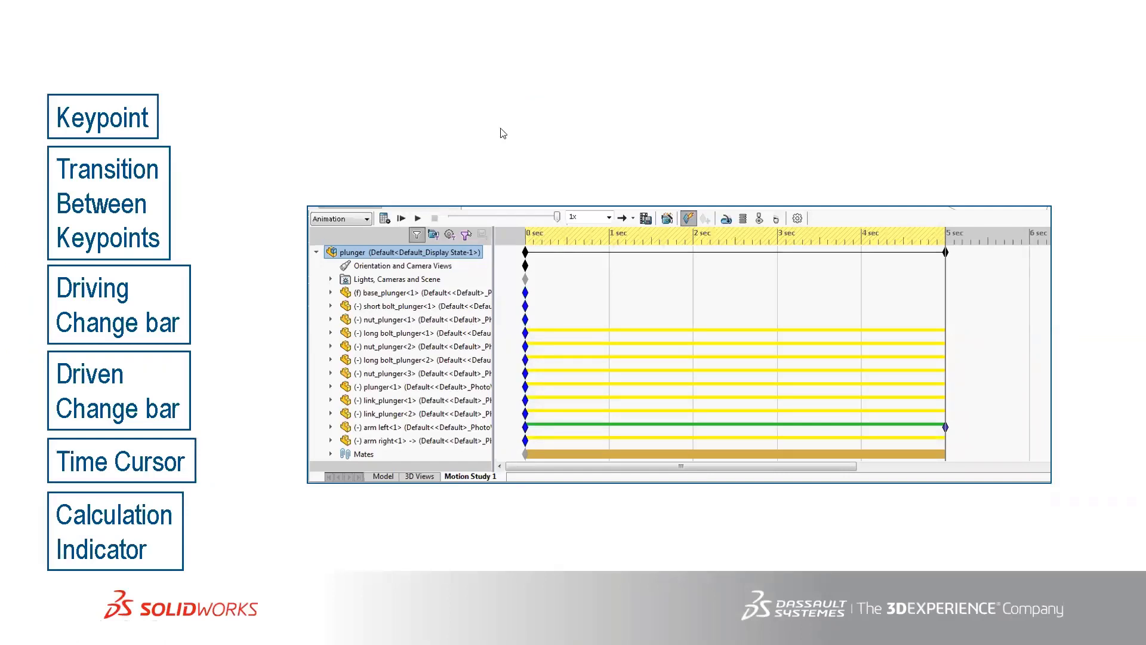
{"action": "left_click", "coordinate": [469, 157]}
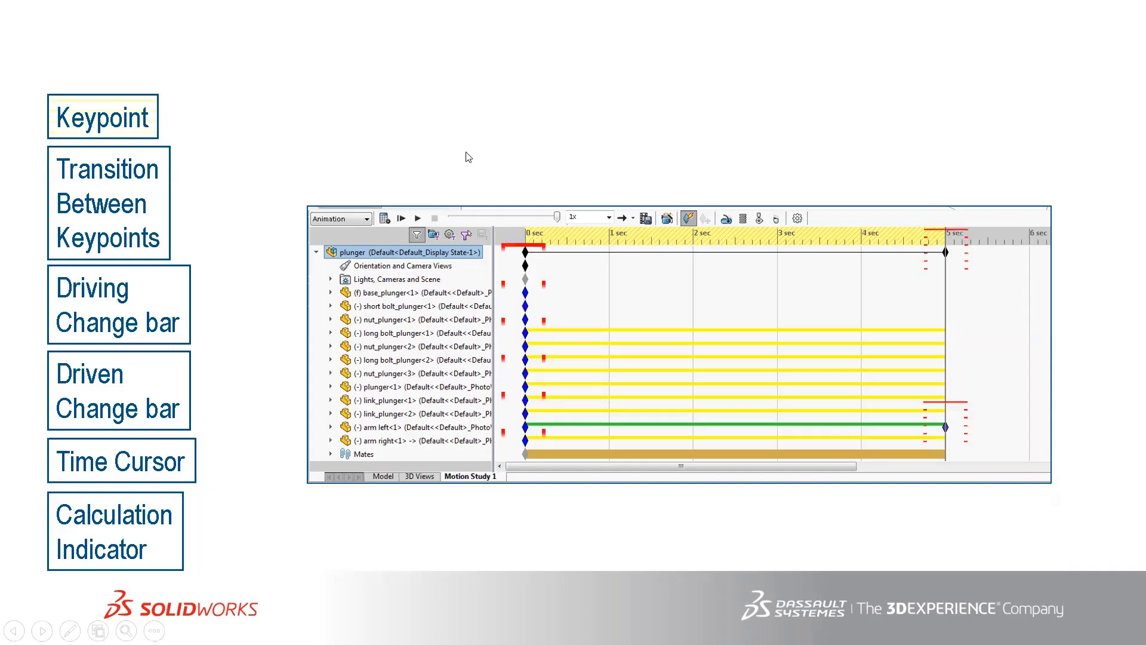
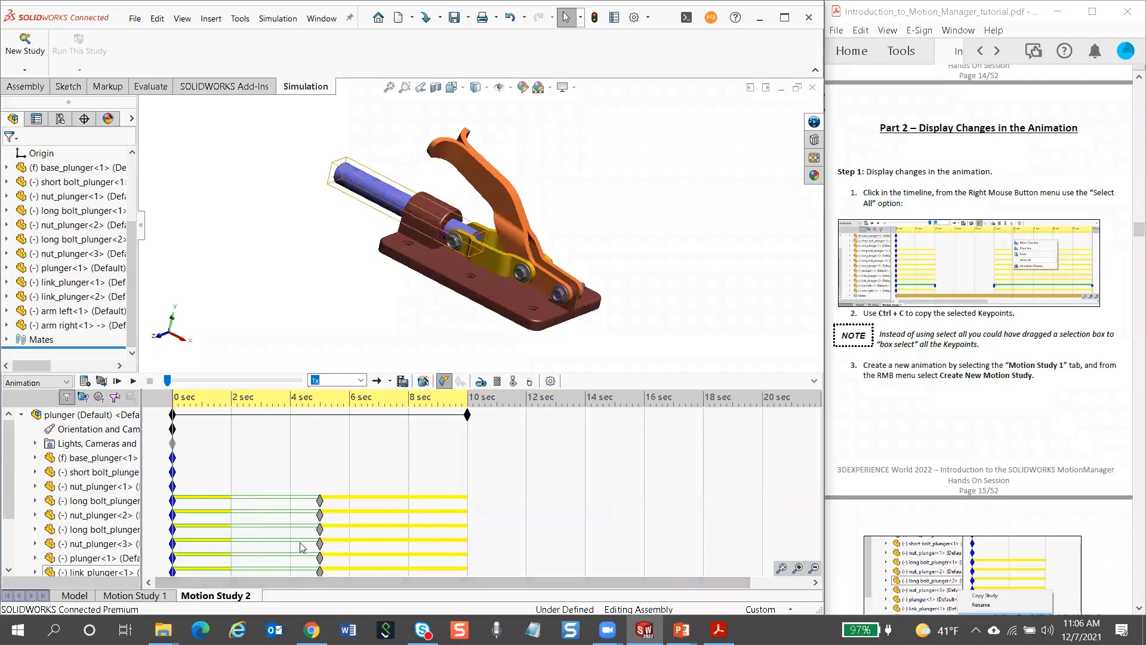
Create another new motion study from the Motion Study 2 tab
{"action": "scroll", "coordinate": [302, 473], "scroll_direction": "up", "scroll_amount": 2}
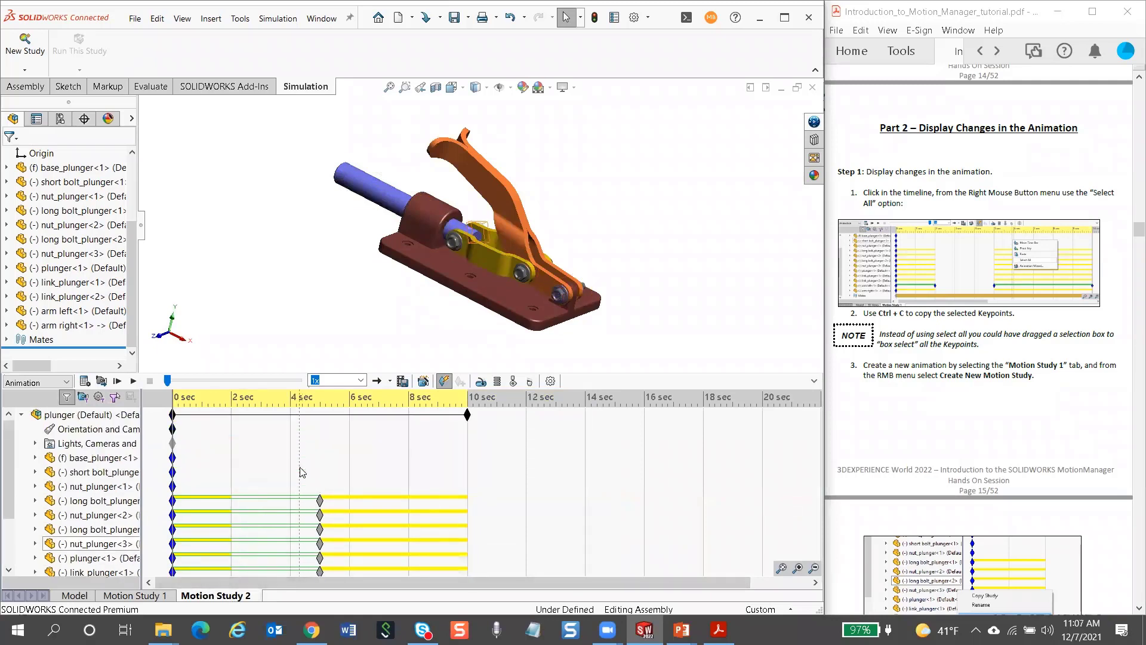
{"action": "right_click", "coordinate": [251, 596]}
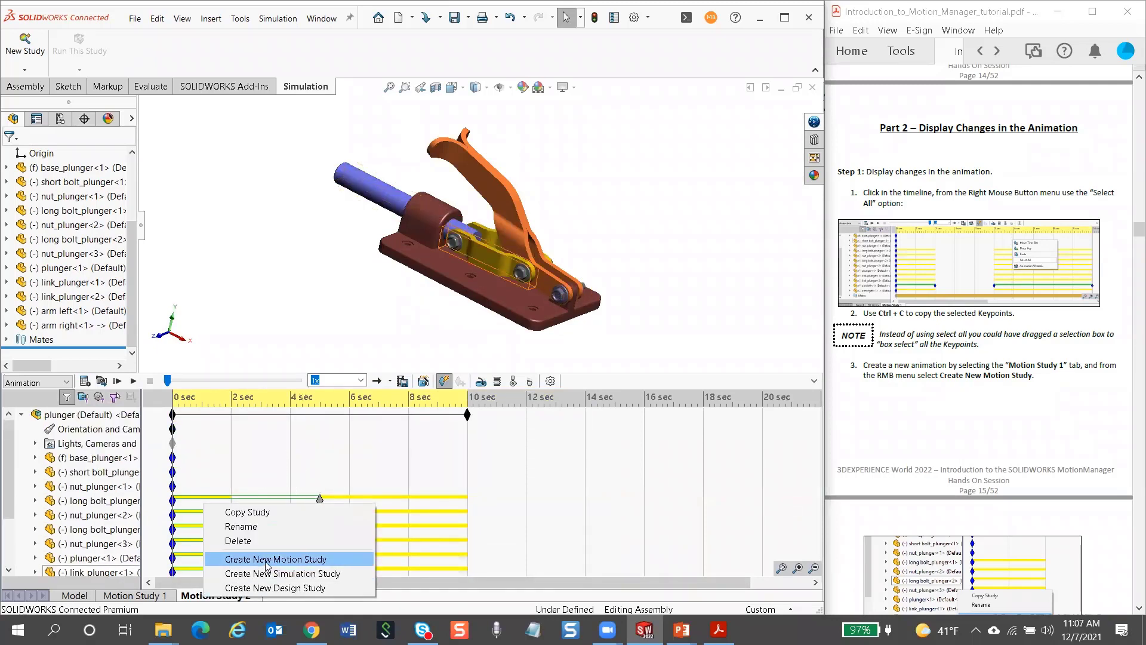
{"action": "left_click", "coordinate": [264, 559]}
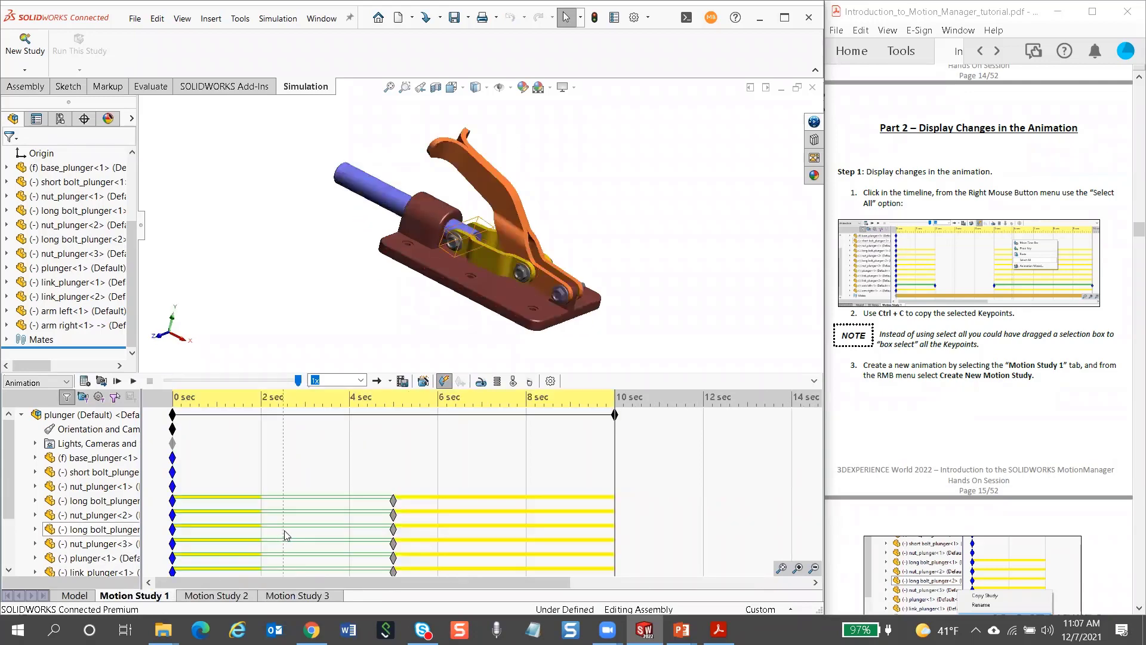
Box-select the key points from 5 to 10 seconds in Motion Study 1
{"action": "scroll", "coordinate": [293, 502], "scroll_direction": "down", "scroll_amount": 2}
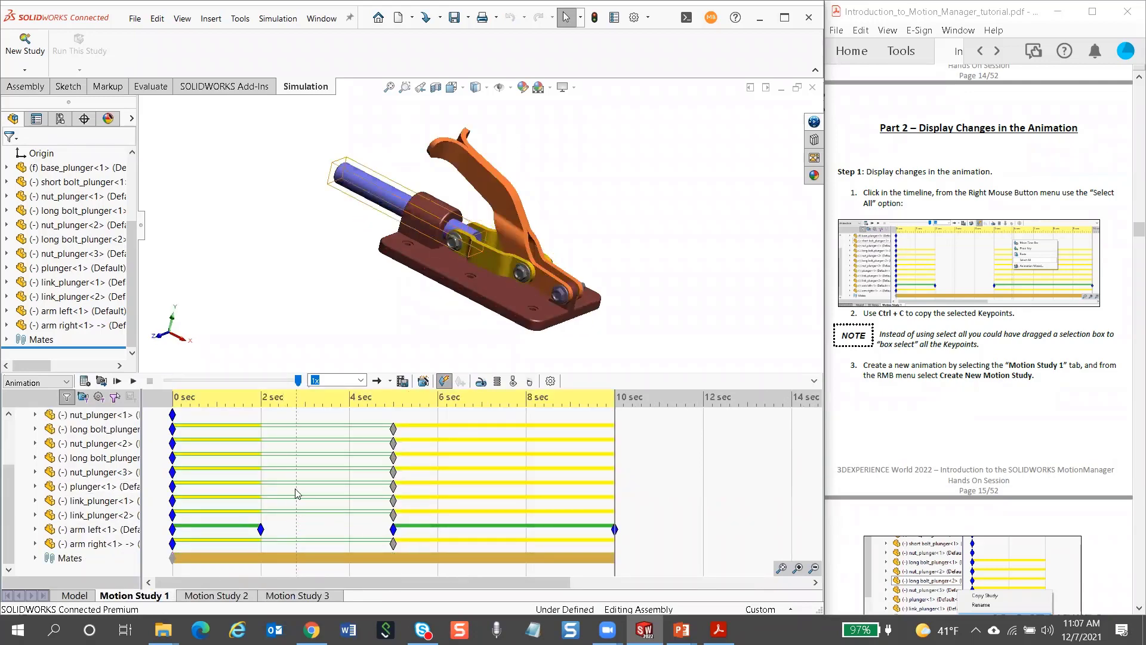
{"action": "right_click", "coordinate": [298, 498]}
{"action": "left_click", "coordinate": [342, 544]}
{"action": "left_click", "coordinate": [664, 570]}
{"action": "left_click_drag", "start_coordinate": [454, 500], "coordinate": [94, 391]}
{"action": "left_click", "coordinate": [693, 541]}
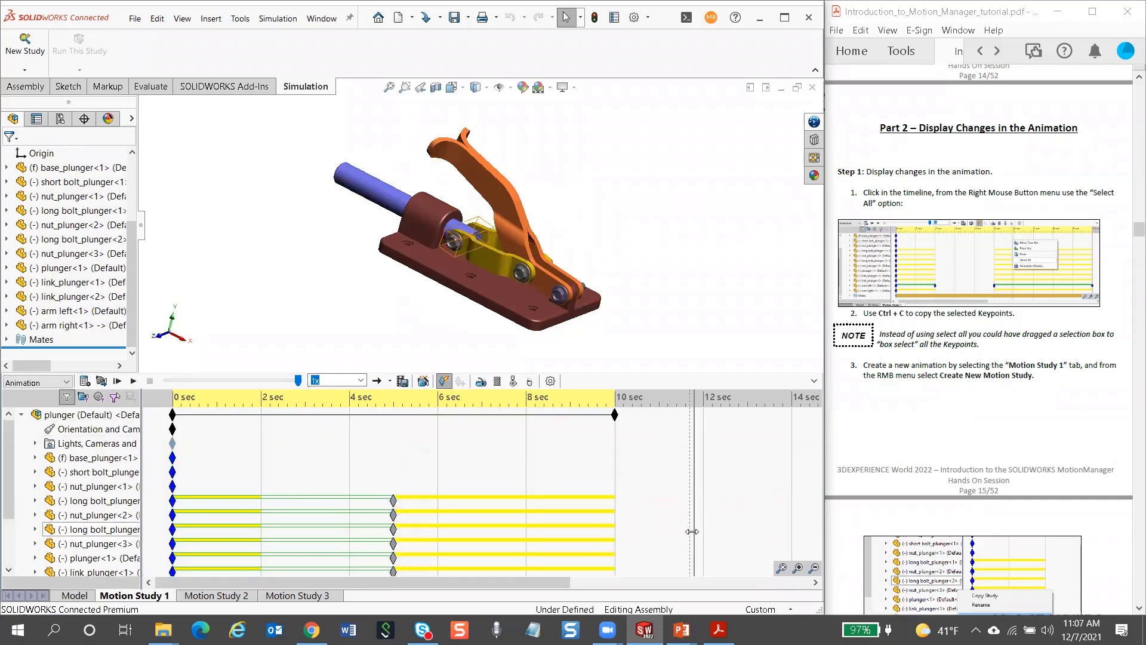
{"action": "scroll", "coordinate": [662, 513], "scroll_direction": "down", "scroll_amount": 2}
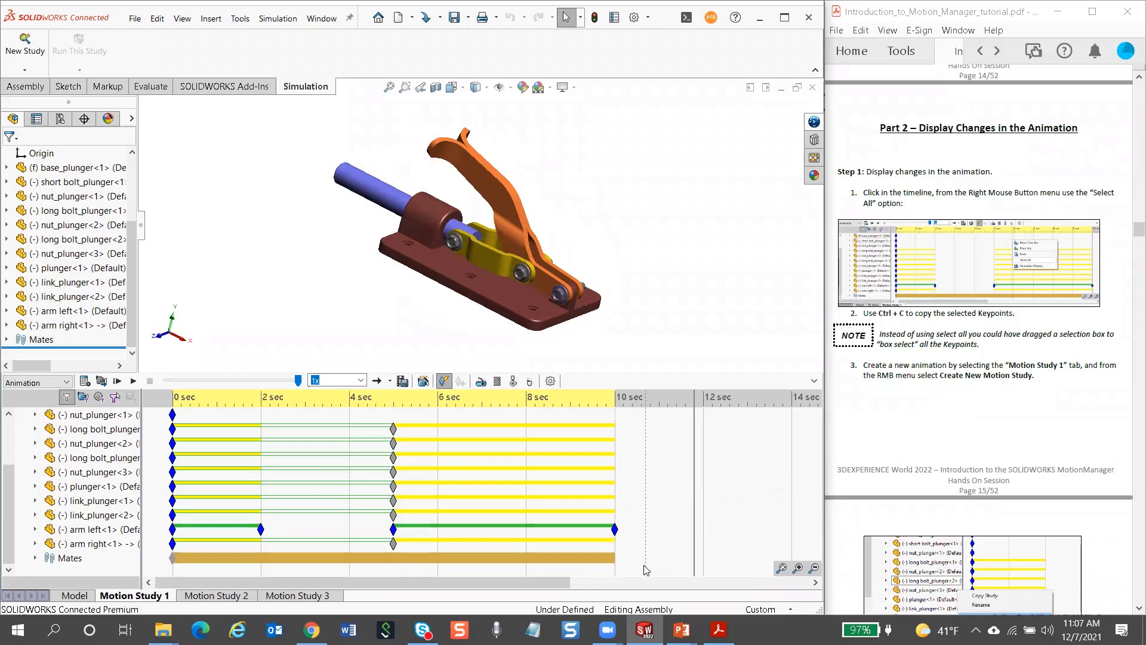
{"action": "left_click_drag", "start_coordinate": [396, 425], "coordinate": [376, 413]}
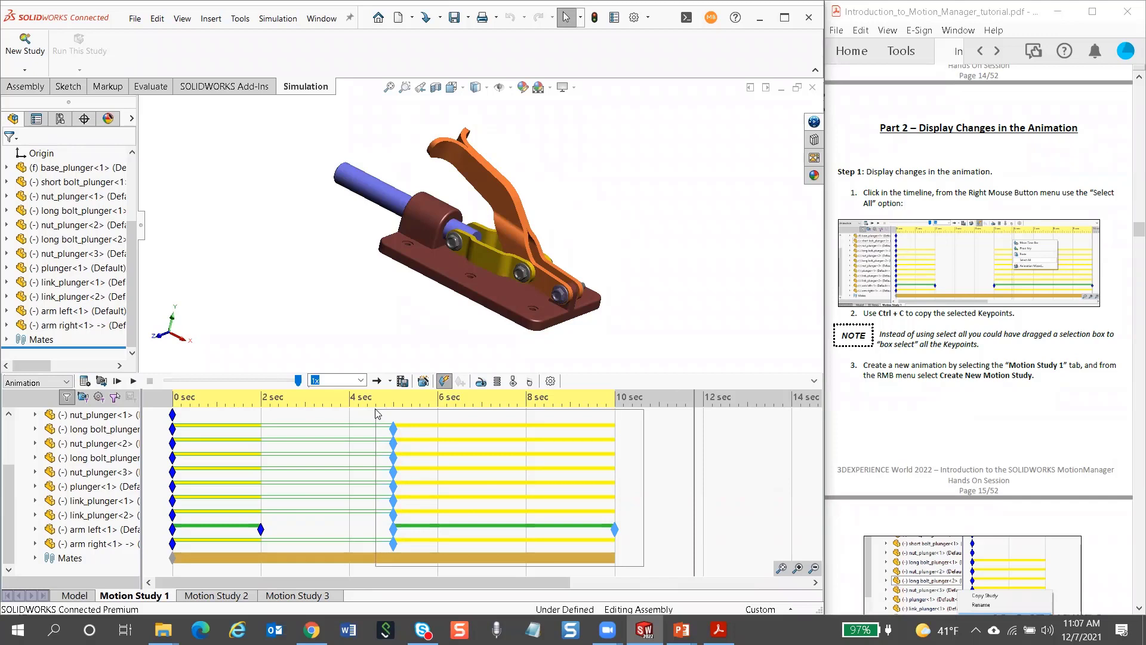
{"action": "left_click_drag", "start_coordinate": [375, 413], "coordinate": [376, 413]}
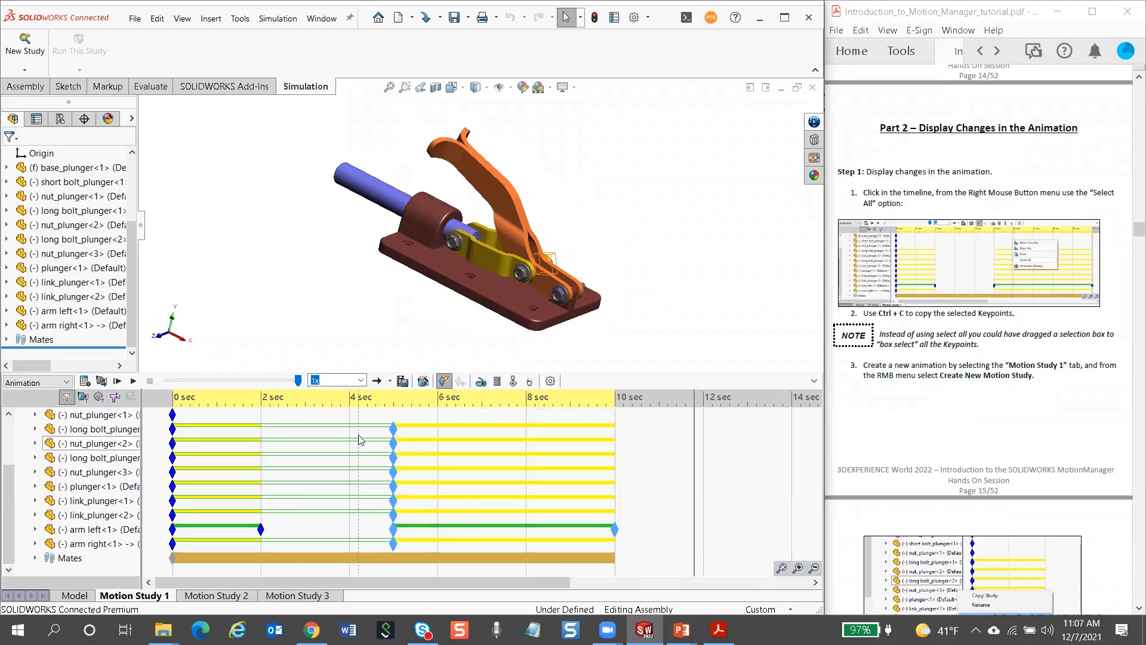
Select all key points in the Motion Study 1 timeline and copy them
{"action": "right_click", "coordinate": [306, 471]}
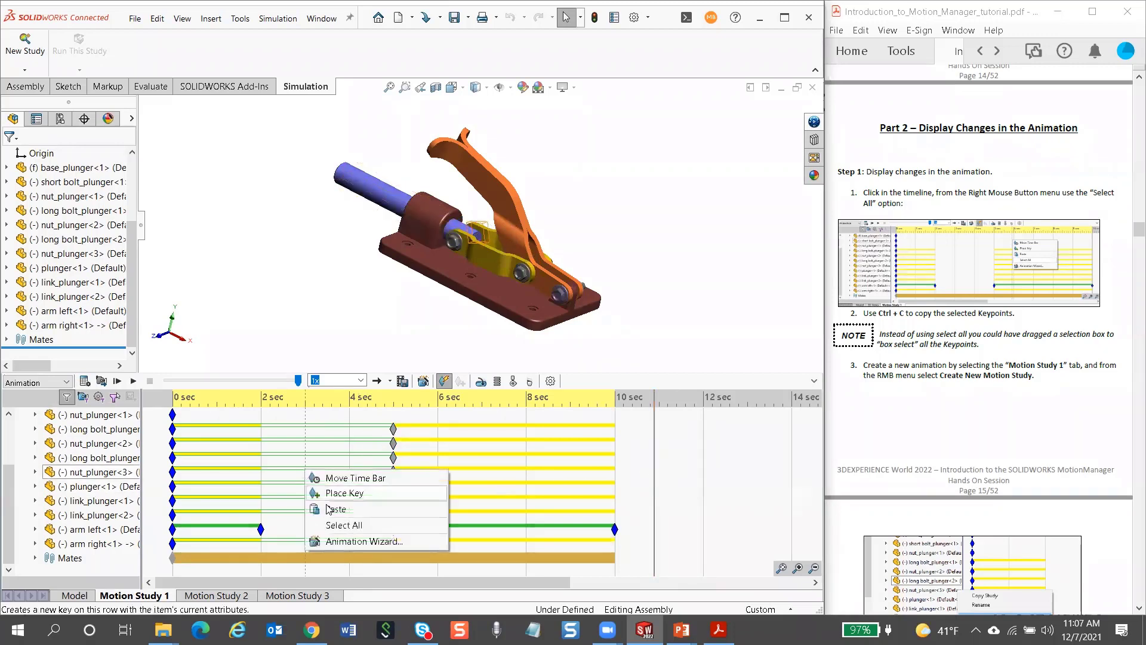
{"action": "left_click", "coordinate": [341, 524]}
{"action": "right_click", "coordinate": [307, 465]}
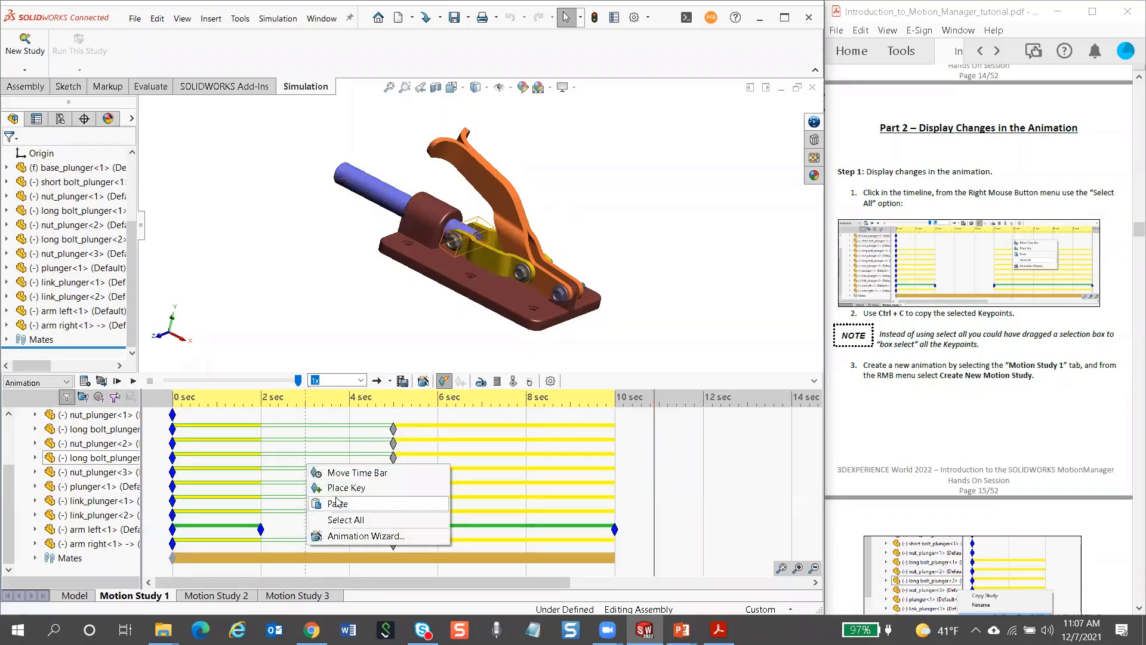
{"action": "left_click", "coordinate": [633, 465]}
{"action": "right_click", "coordinate": [633, 464]}
{"action": "left_click", "coordinate": [675, 522]}
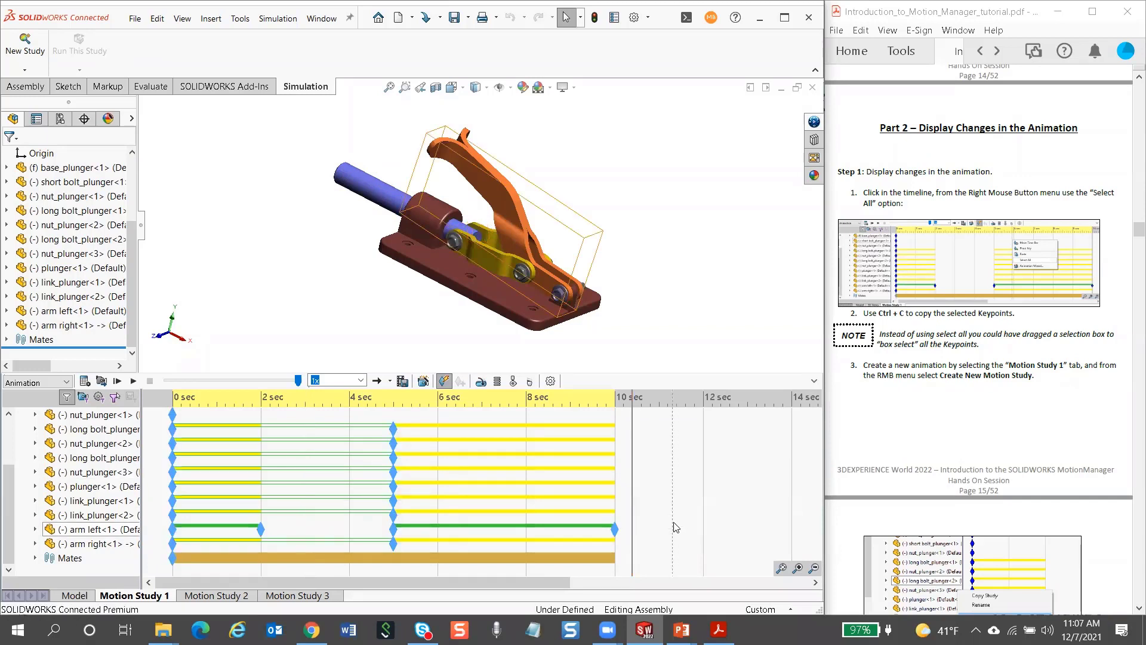
Paste the copied key points into Motion Study 3 at 0 seconds
{"action": "left_click", "coordinate": [299, 595]}
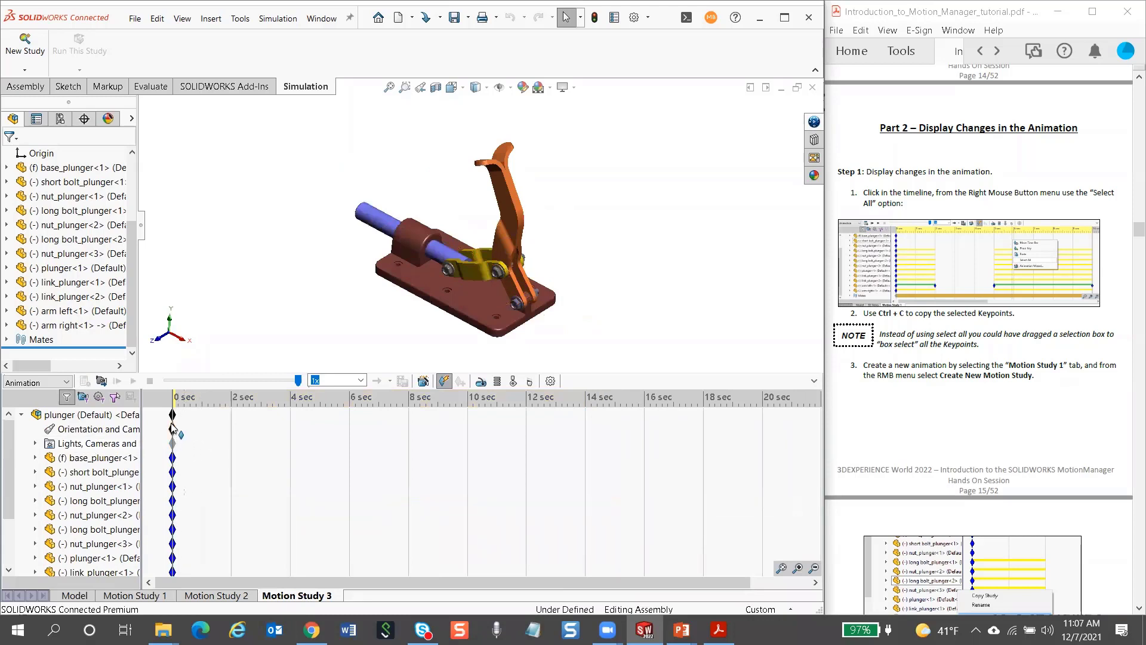
{"action": "scroll", "coordinate": [360, 464], "scroll_direction": "down", "scroll_amount": 3}
{"action": "scroll", "coordinate": [368, 463], "scroll_direction": "up", "scroll_amount": 3}
{"action": "right_click", "coordinate": [175, 396]}
{"action": "right_click", "coordinate": [176, 414]}
{"action": "left_click", "coordinate": [198, 423]}
{"action": "scroll", "coordinate": [255, 508], "scroll_direction": "down", "scroll_amount": 3}
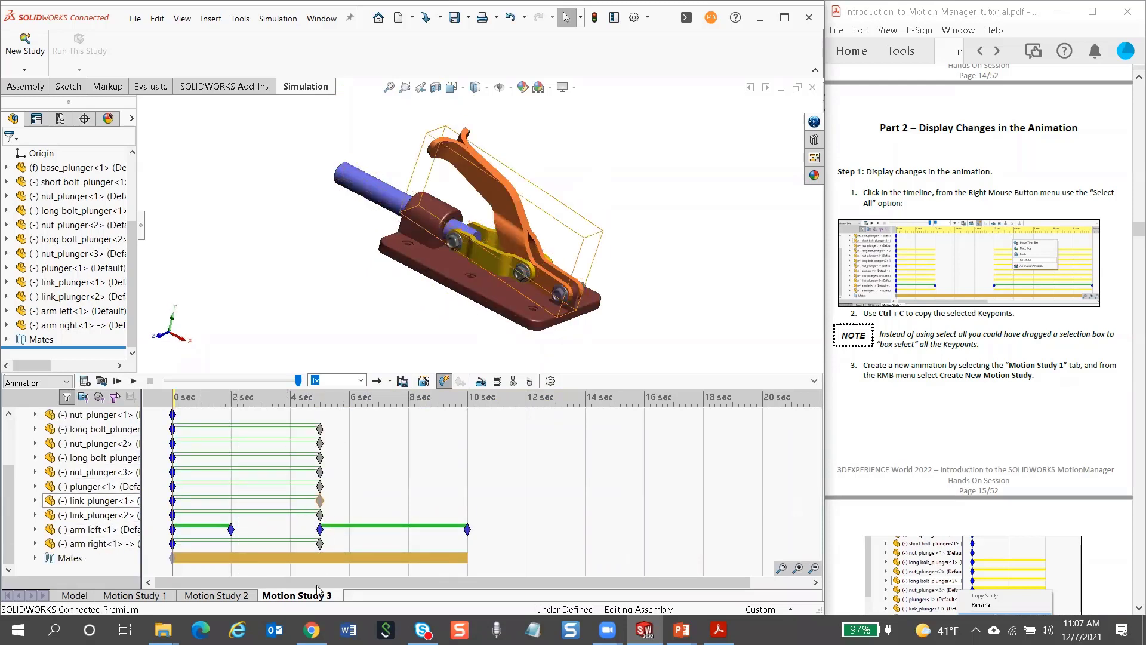
Return to Motion Study 2 and read the PDF tutorial's notes on the pasted study and the script for the display animation
{"action": "left_click", "coordinate": [228, 597]}
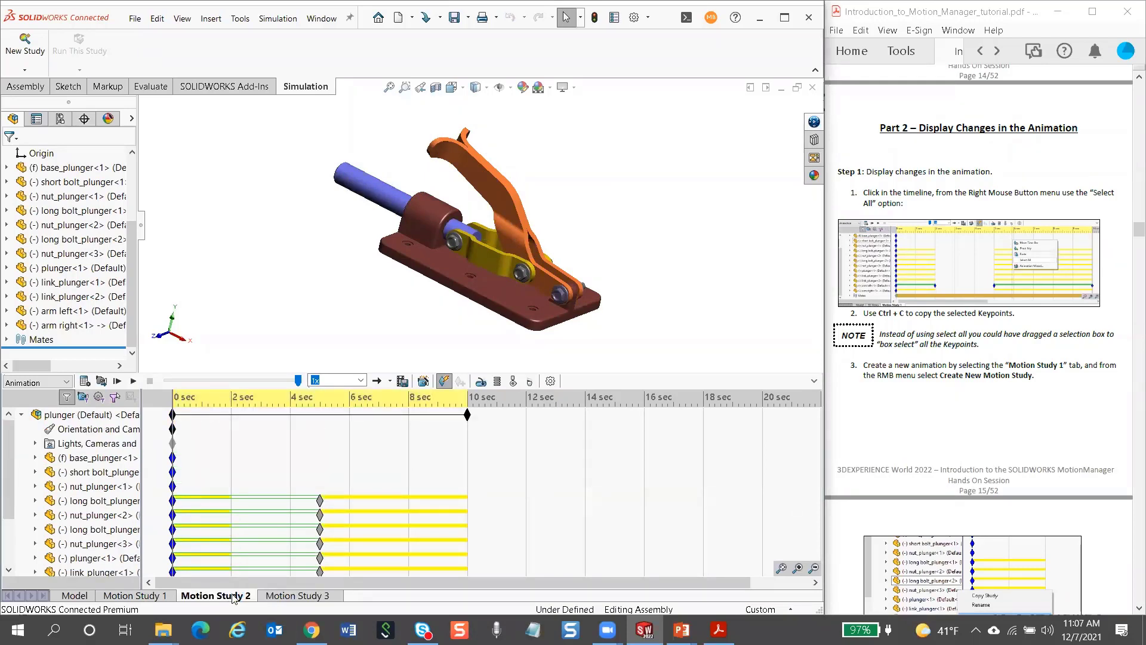
{"action": "left_click", "coordinate": [928, 397]}
{"action": "scroll", "coordinate": [928, 396], "scroll_direction": "down", "scroll_amount": 10}
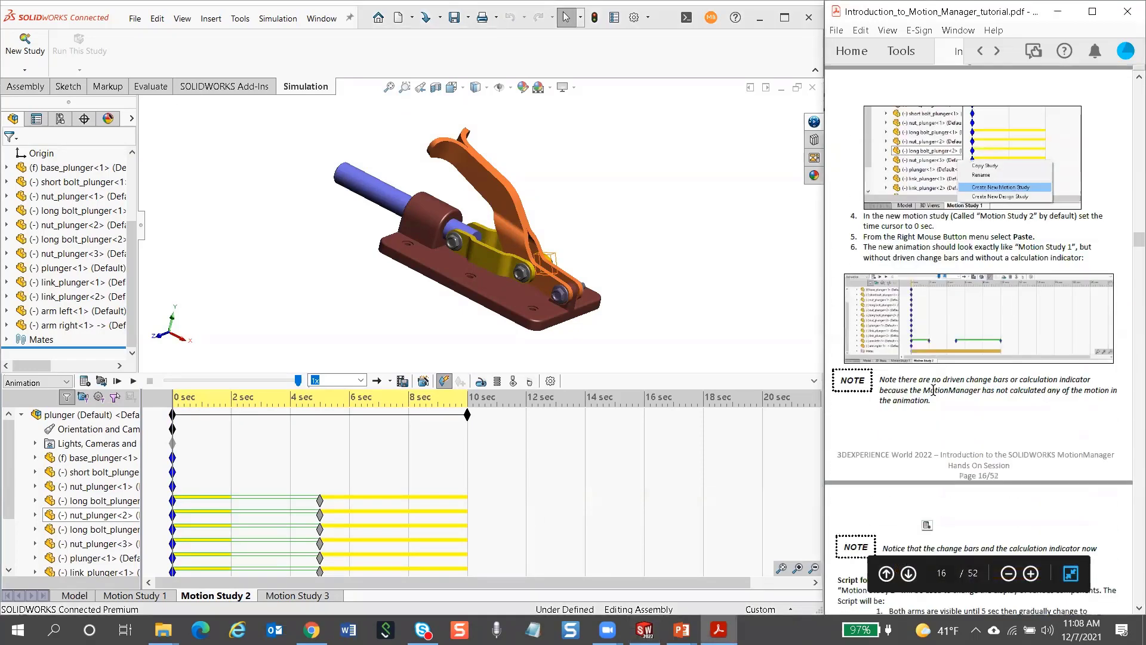
{"action": "scroll", "coordinate": [933, 390], "scroll_direction": "down", "scroll_amount": 2}
{"action": "left_click_drag", "start_coordinate": [889, 410], "coordinate": [1022, 466]}
{"action": "left_click", "coordinate": [864, 450]}
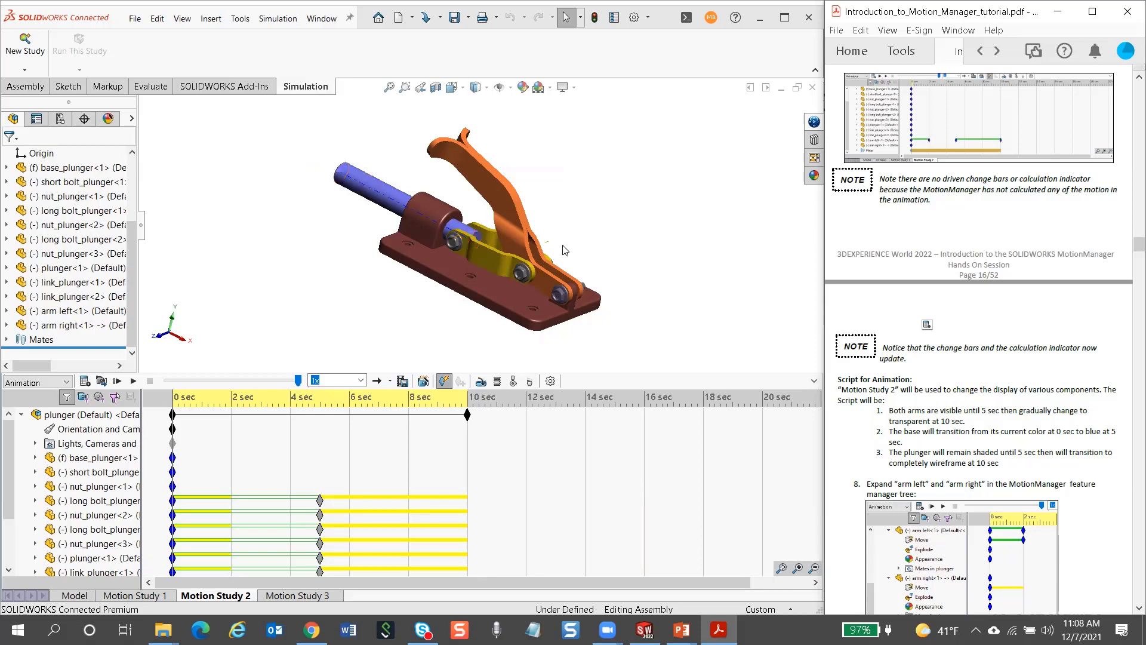
Review the three-point animation script in the PDF tutorial and expand the arm left and arm right nodes in the motion tree
{"action": "left_click", "coordinate": [943, 421]}
{"action": "left_click_drag", "start_coordinate": [890, 410], "coordinate": [1002, 464]}
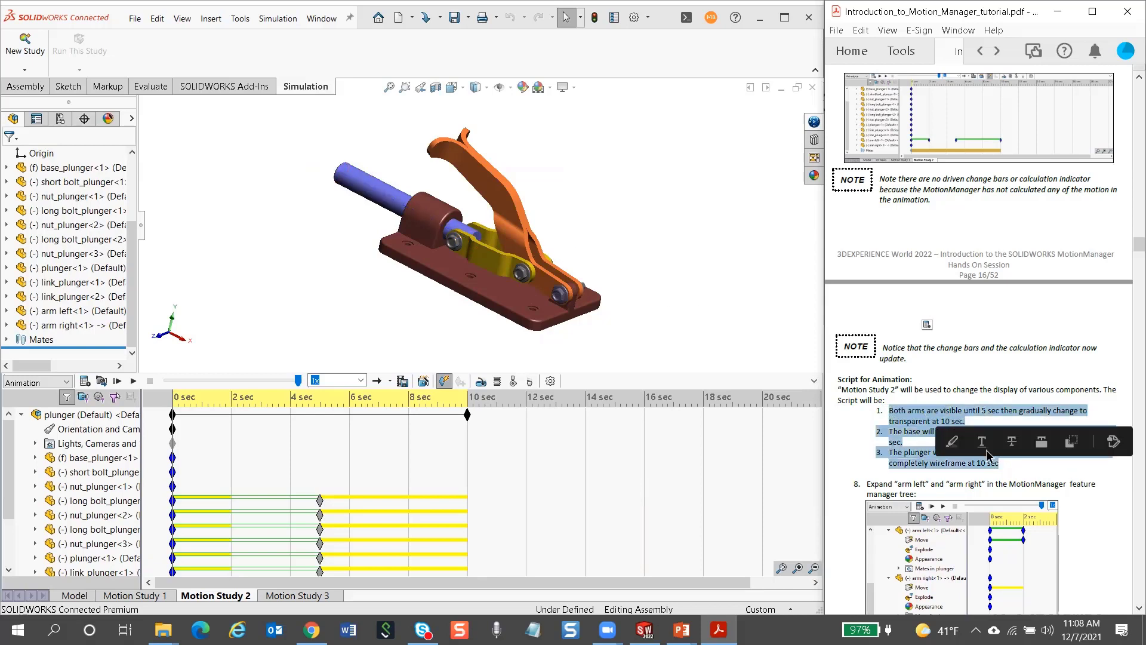
{"action": "left_click", "coordinate": [973, 412]}
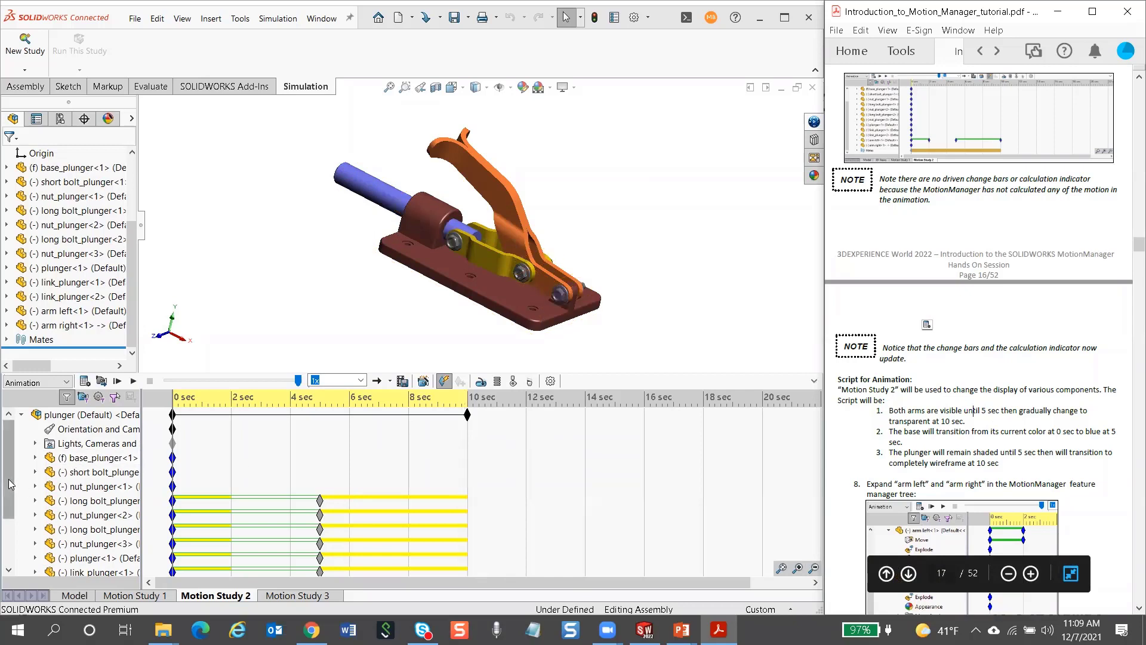
{"action": "left_click_drag", "start_coordinate": [7, 485], "coordinate": [5, 554]}
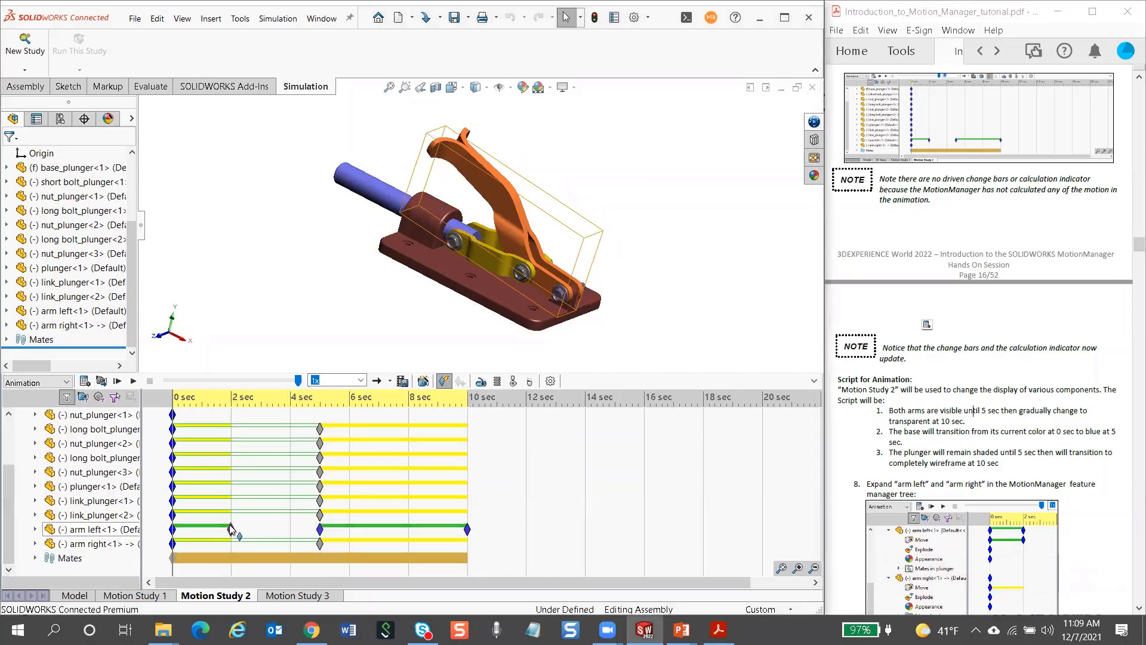
{"action": "left_click", "coordinate": [34, 530]}
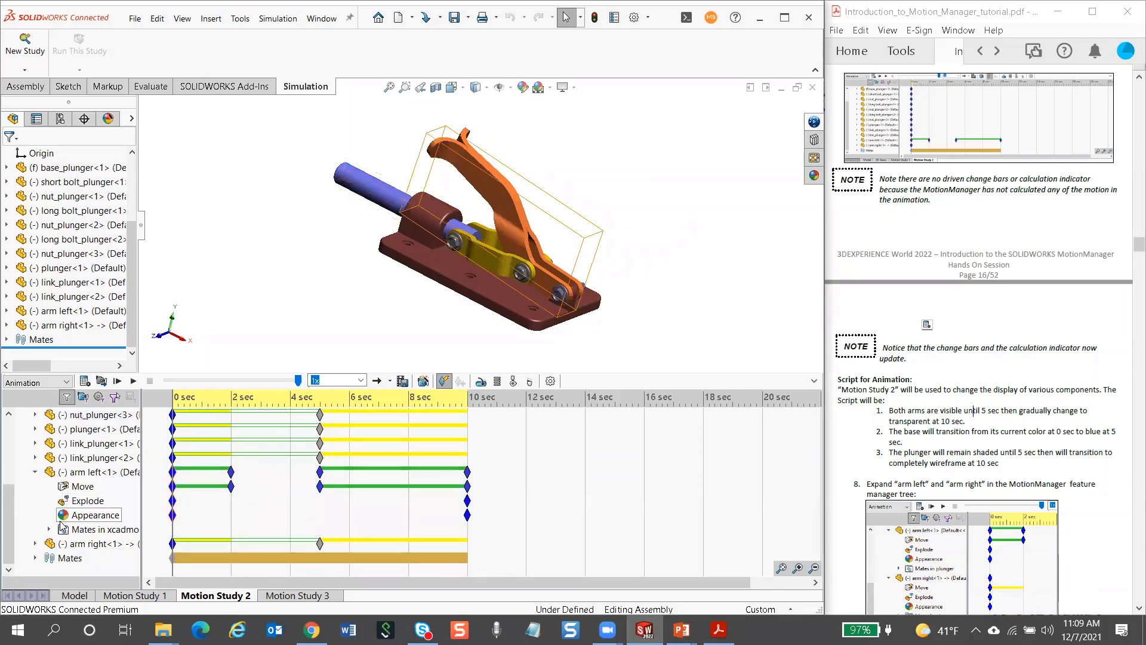
{"action": "left_click", "coordinate": [35, 543]}
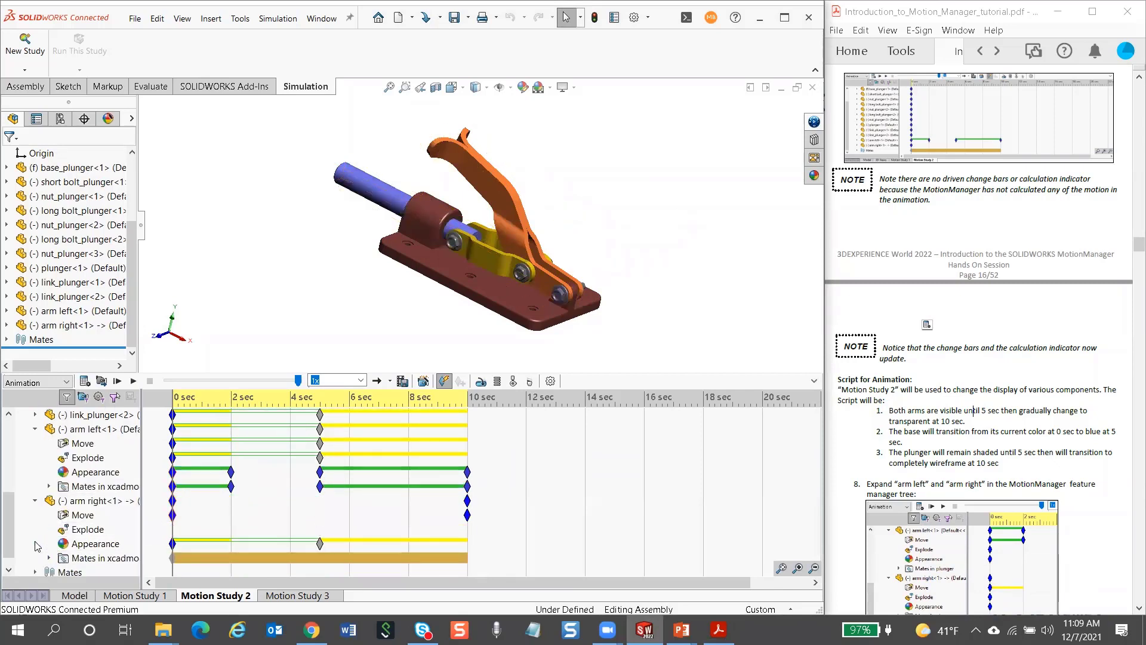
Copy arm left's Appearance key point at 0 seconds and paste it at 5 seconds
{"action": "left_click", "coordinate": [173, 472]}
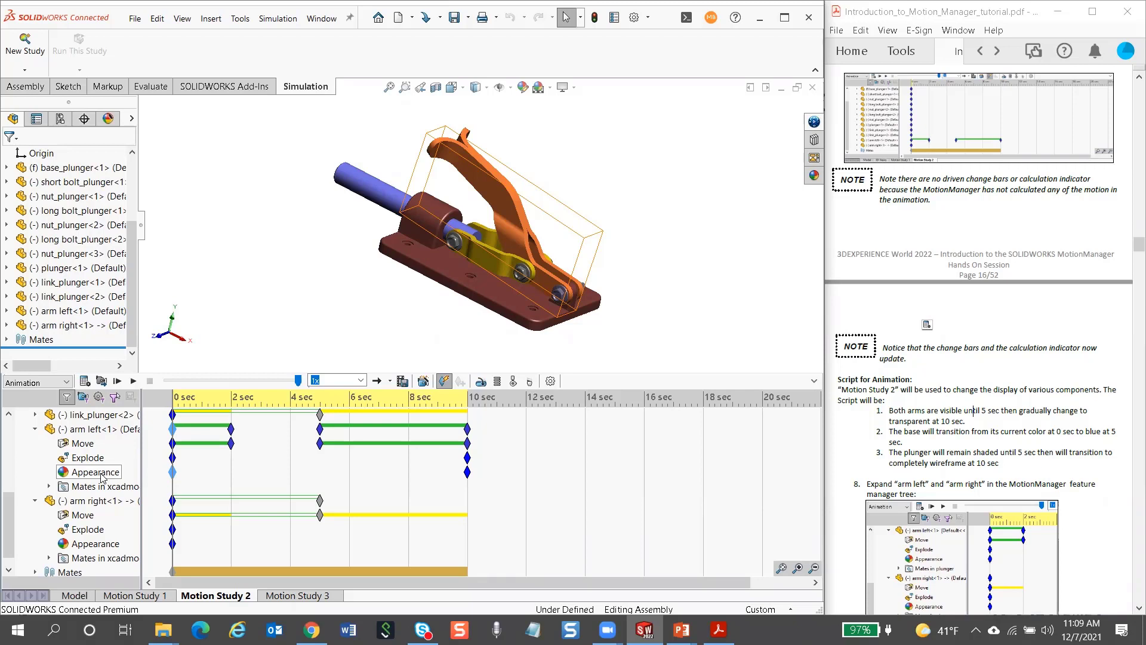
{"action": "right_click", "coordinate": [172, 472]}
{"action": "left_click", "coordinate": [207, 528]}
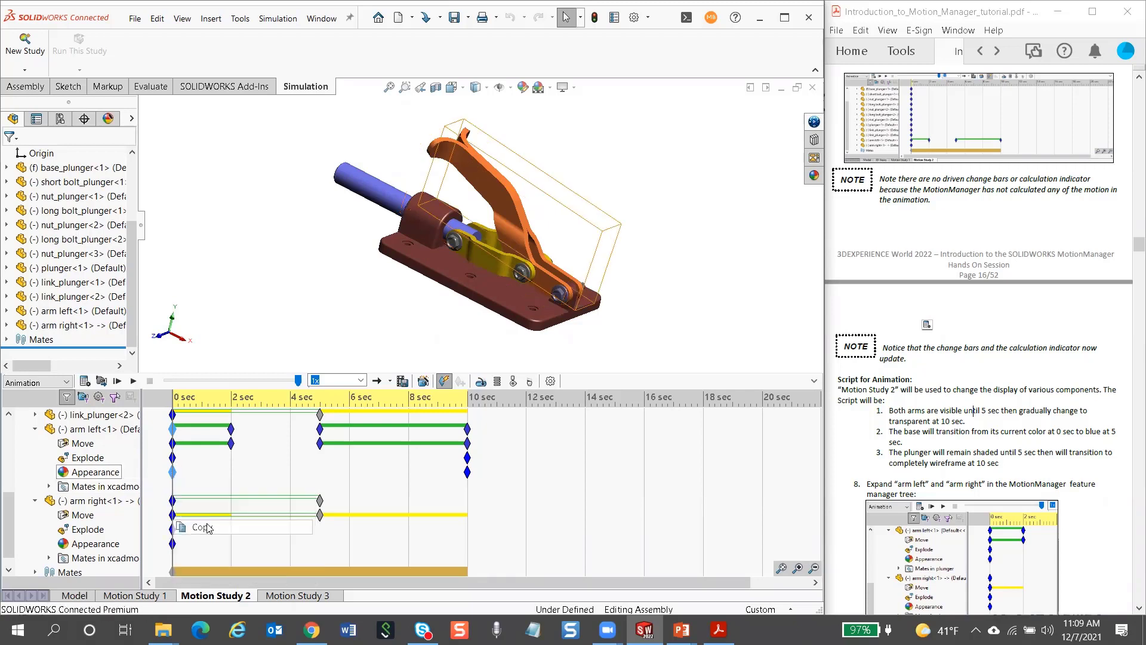
{"action": "left_click", "coordinate": [320, 465]}
{"action": "right_click", "coordinate": [320, 464]}
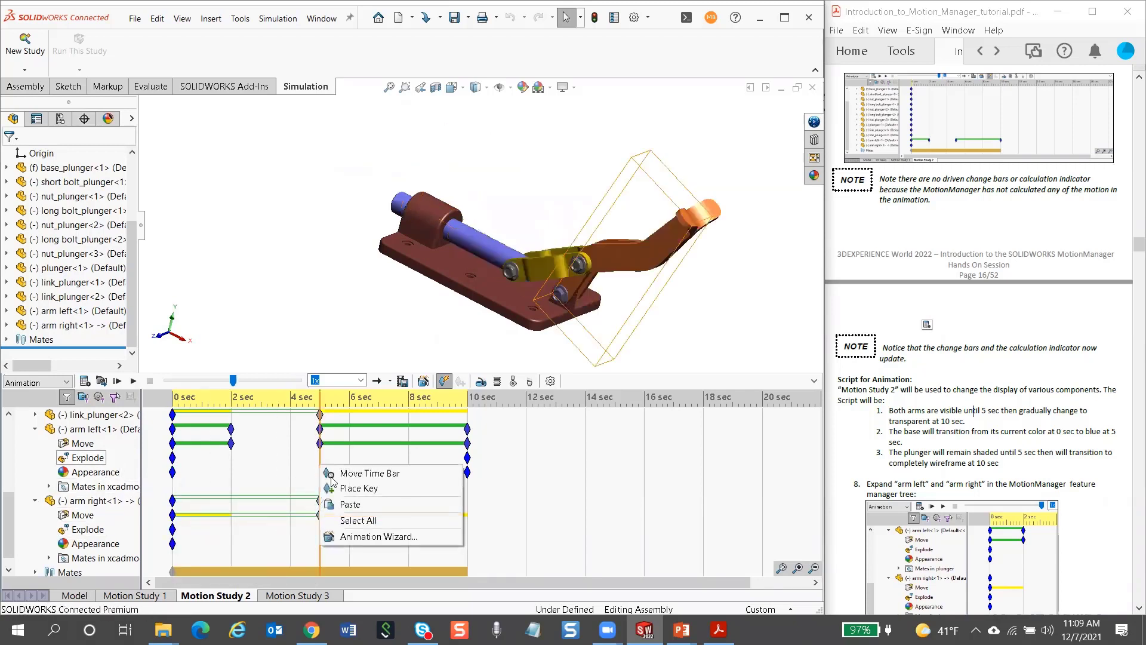
{"action": "left_click", "coordinate": [350, 504]}
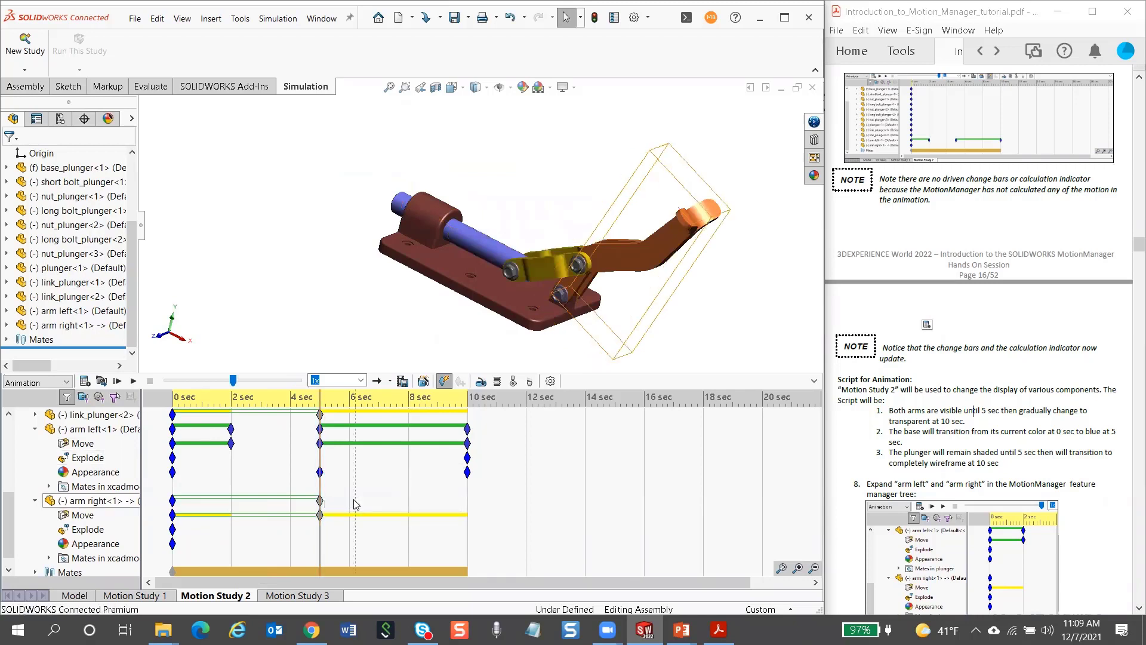
Duplicate arm right's Appearance key point from 0 seconds to 5 seconds
{"action": "left_click", "coordinate": [798, 567]}
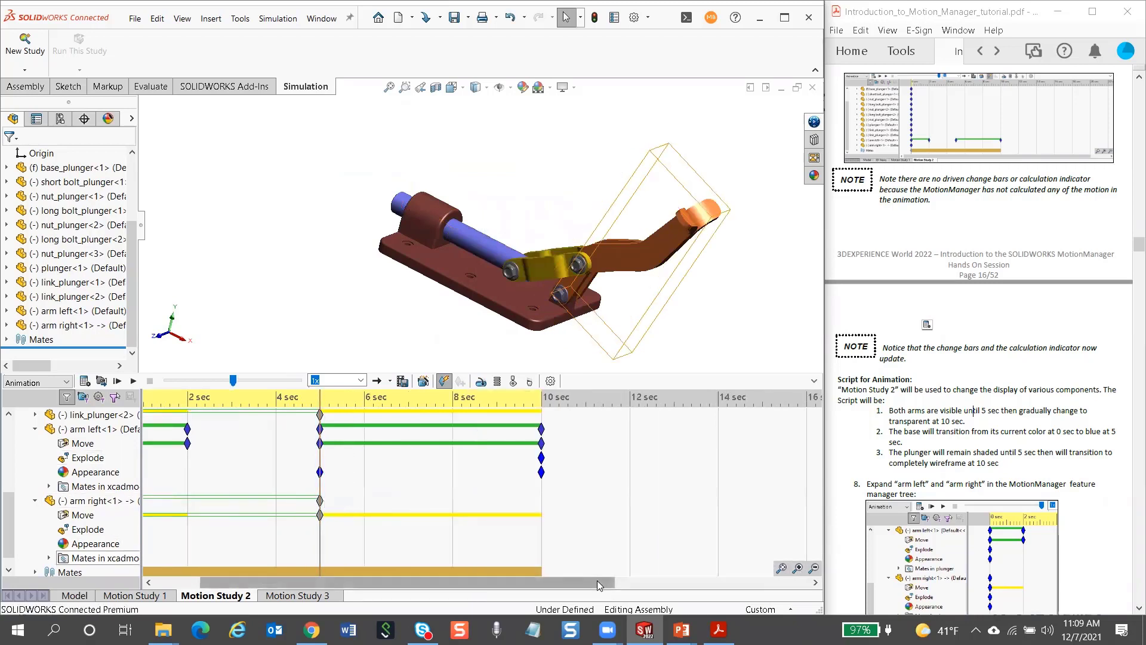
{"action": "left_click_drag", "start_coordinate": [600, 585], "coordinate": [556, 585]}
{"action": "right_click", "coordinate": [172, 544]}
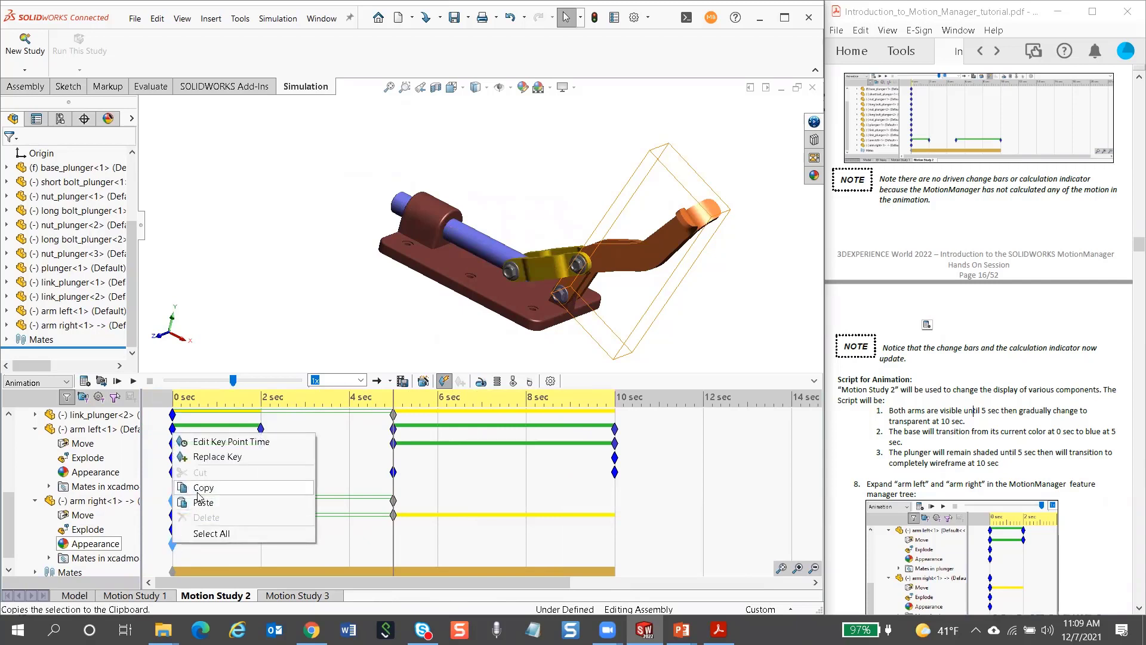
{"action": "left_click", "coordinate": [197, 493]}
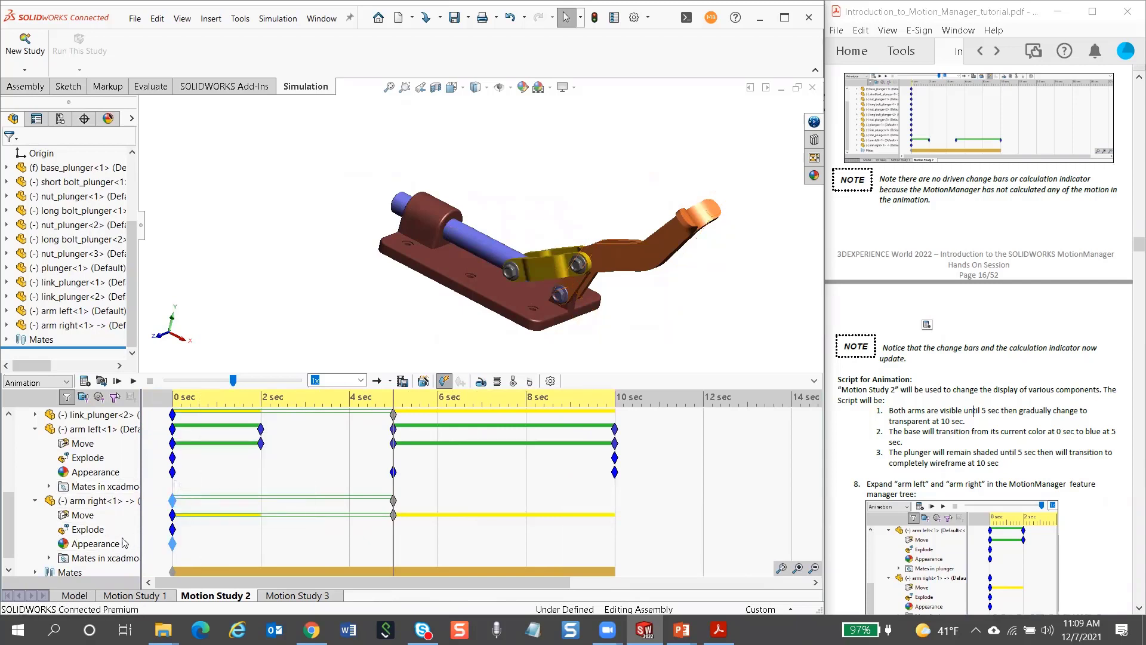
{"action": "right_click", "coordinate": [392, 545]}
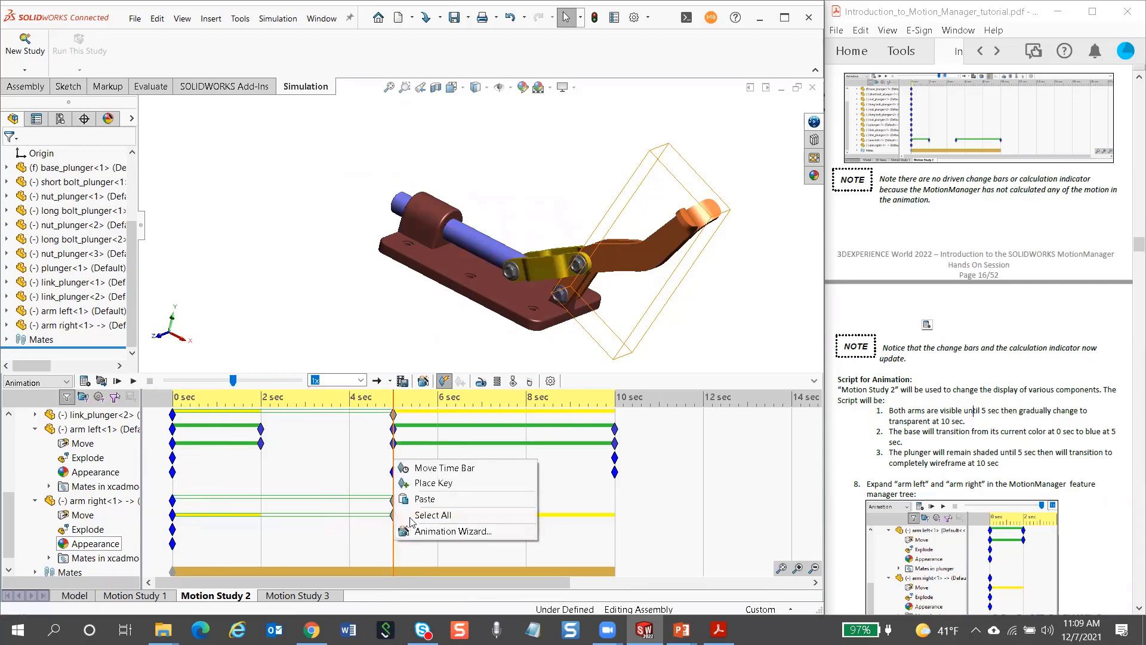
{"action": "left_click", "coordinate": [418, 504]}
Expand the plunger component and copy its Appearance key point from 0 seconds to 5 seconds
{"action": "left_click_drag", "start_coordinate": [13, 520], "coordinate": [12, 444]}
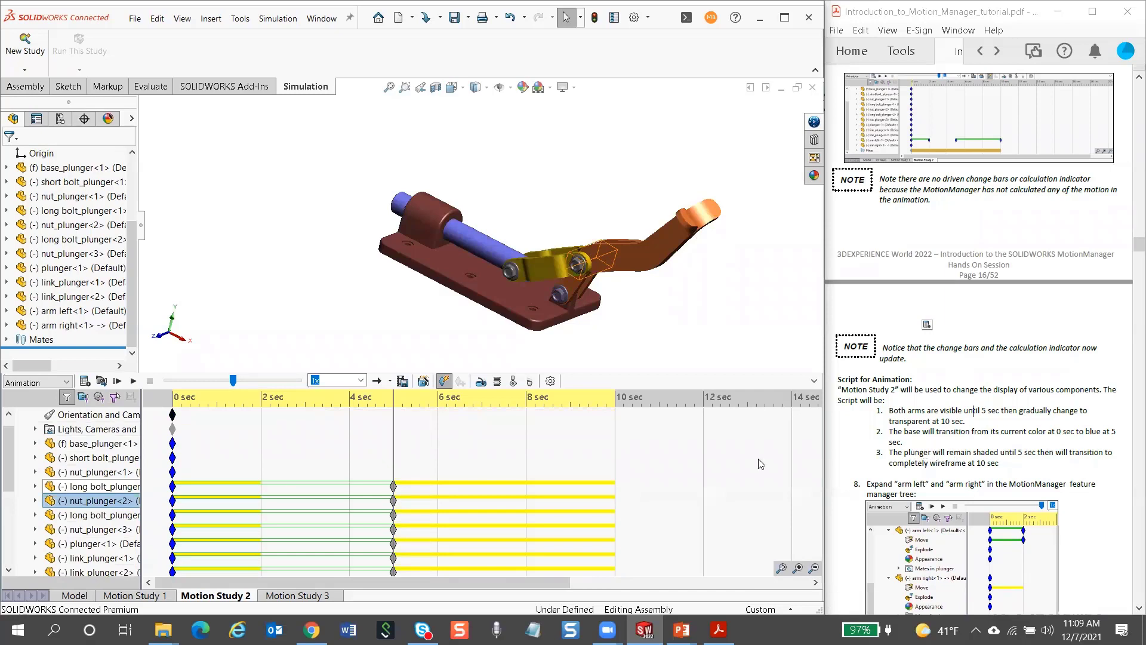
{"action": "left_click", "coordinate": [35, 543]}
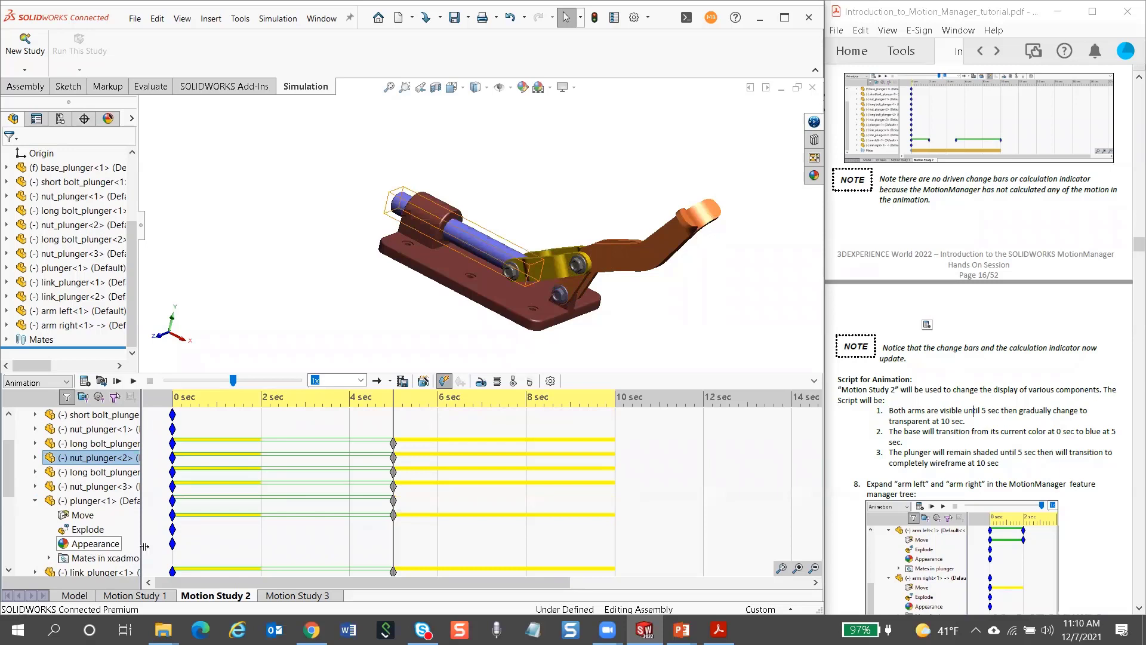
{"action": "left_click", "coordinate": [173, 543]}
{"action": "right_click", "coordinate": [173, 545]}
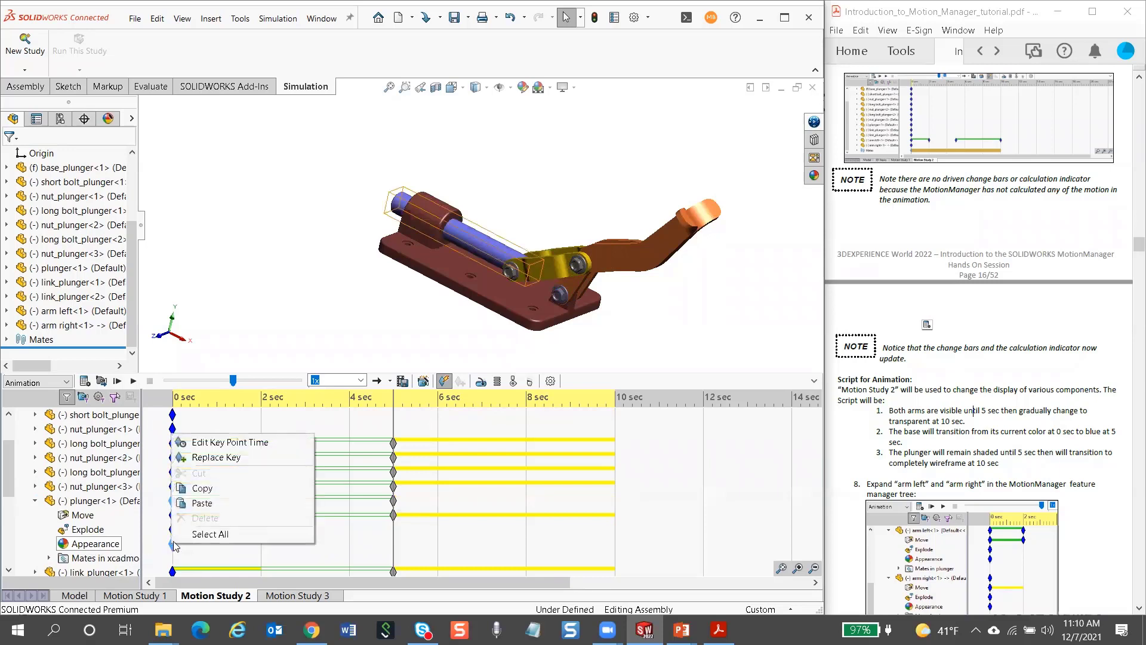
{"action": "left_click", "coordinate": [200, 487]}
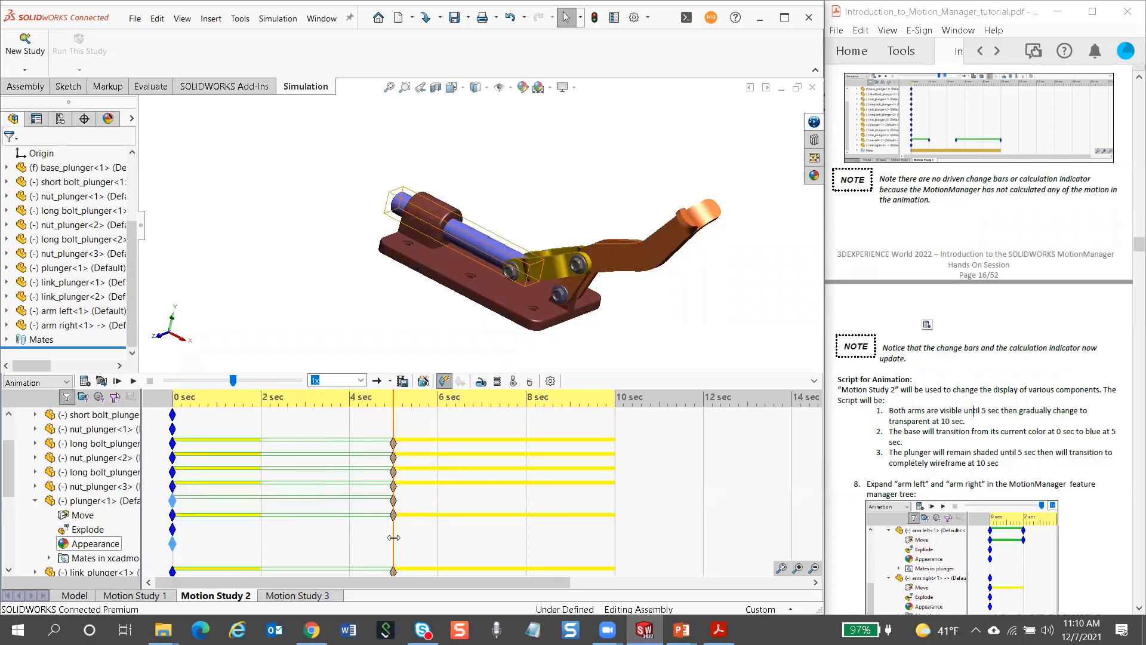
{"action": "right_click", "coordinate": [394, 457]}
{"action": "left_click", "coordinate": [425, 497]}
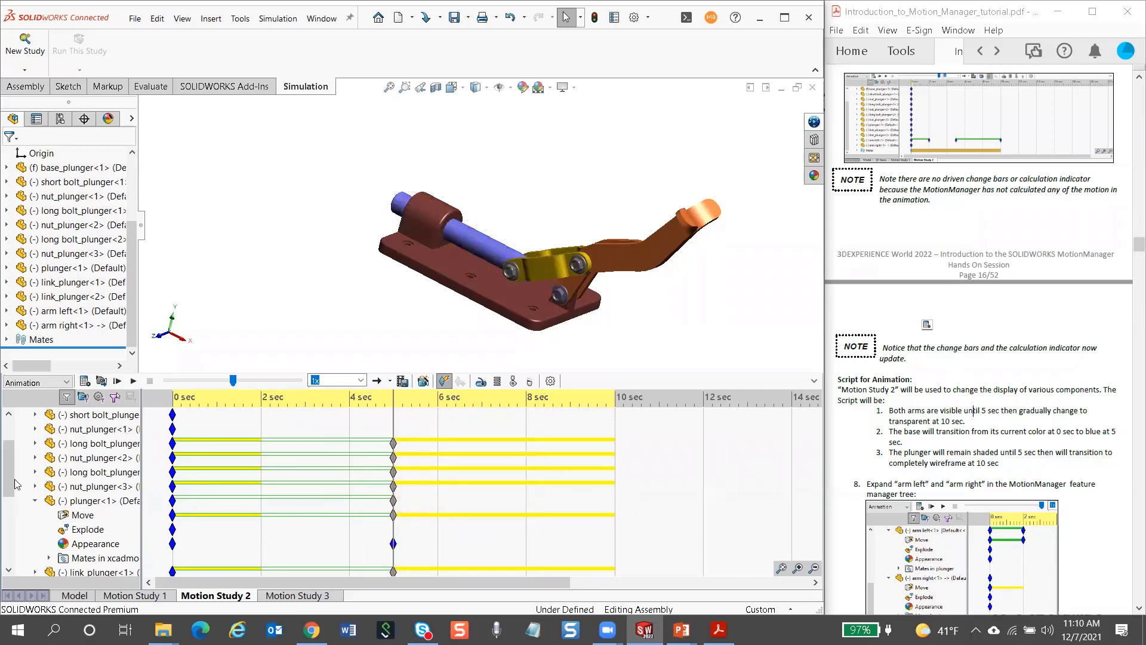
Set the time bar to 10 seconds and hide the arm left component there
{"action": "left_click_drag", "start_coordinate": [7, 487], "coordinate": [3, 555]}
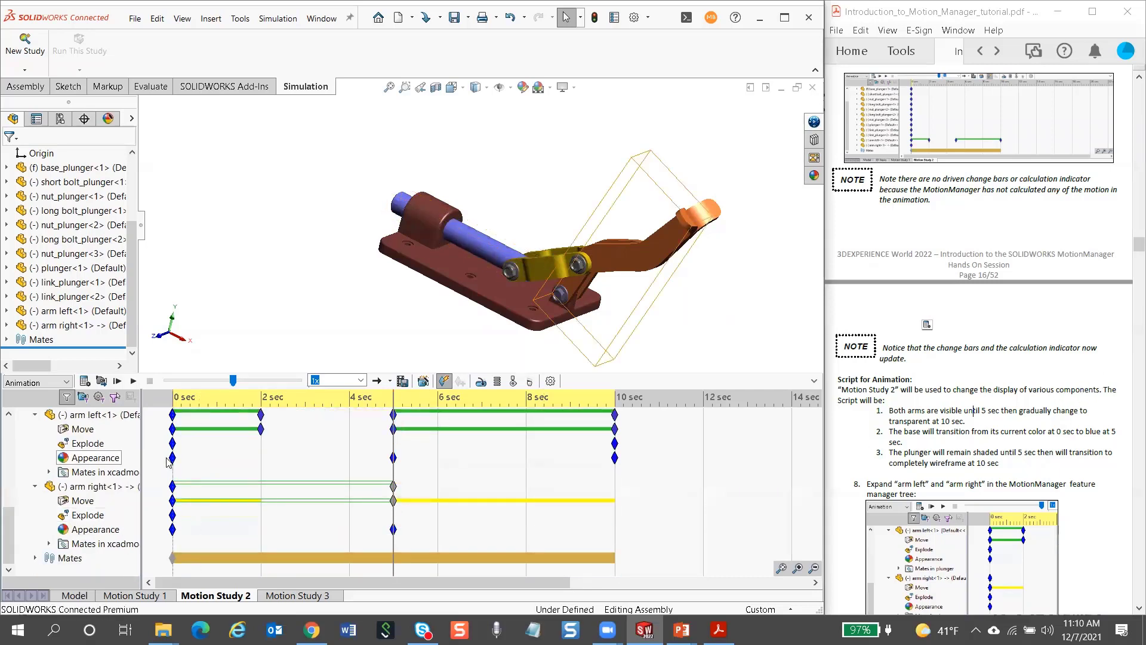
{"action": "scroll", "coordinate": [900, 422], "scroll_direction": "down", "scroll_amount": 4}
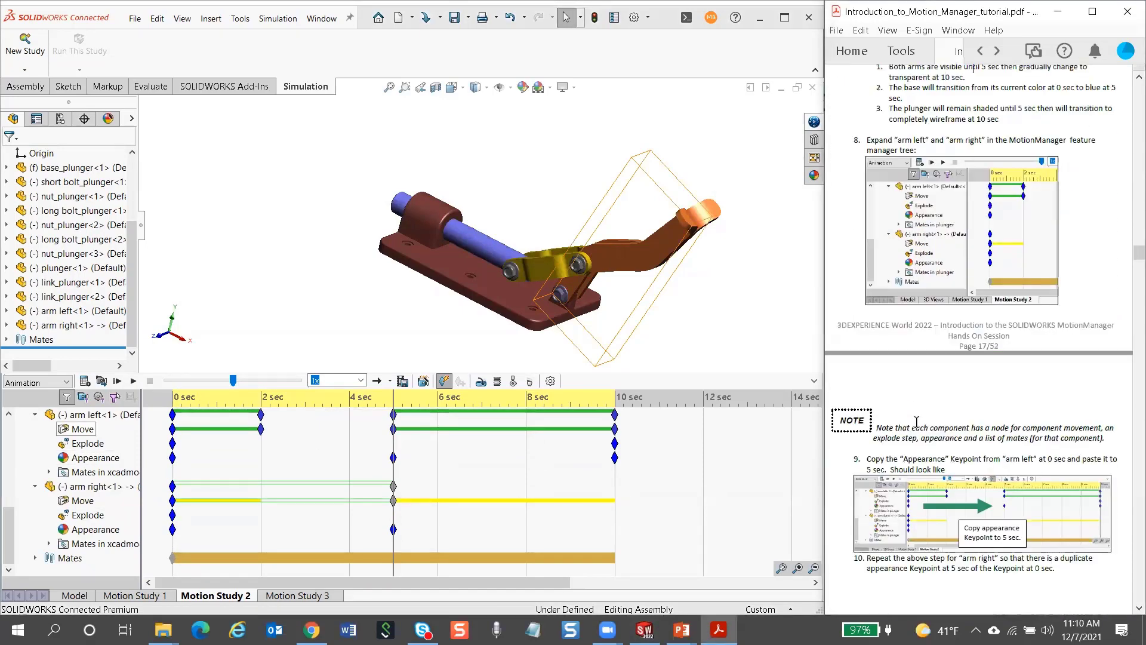
{"action": "scroll", "coordinate": [917, 422], "scroll_direction": "down", "scroll_amount": 5}
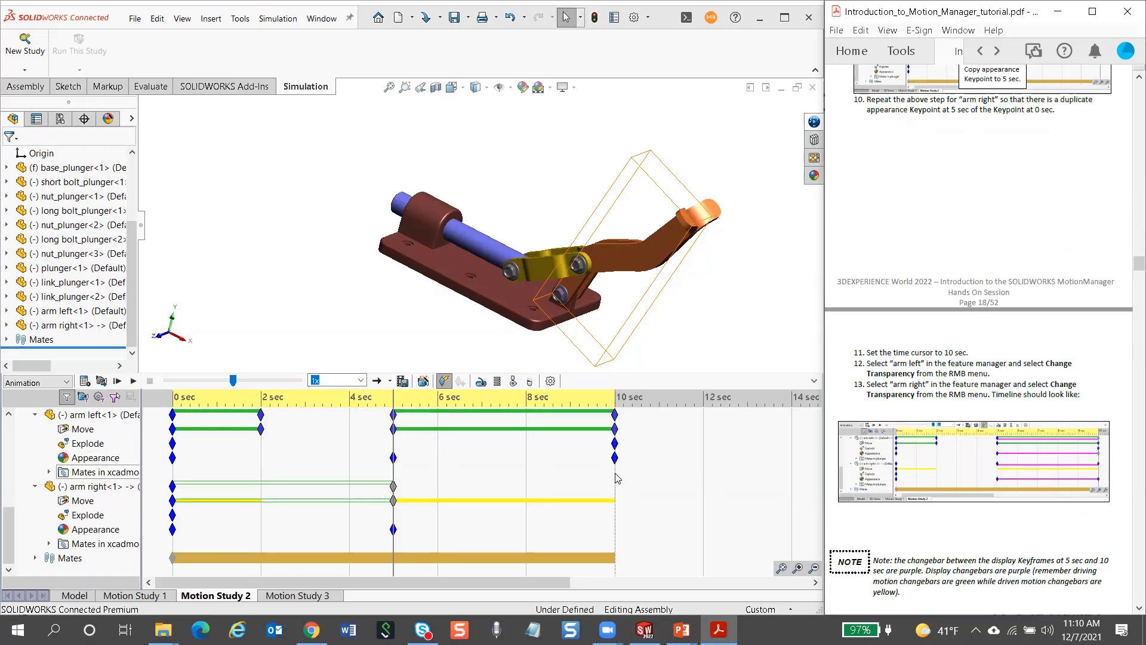
{"action": "left_click", "coordinate": [615, 482]}
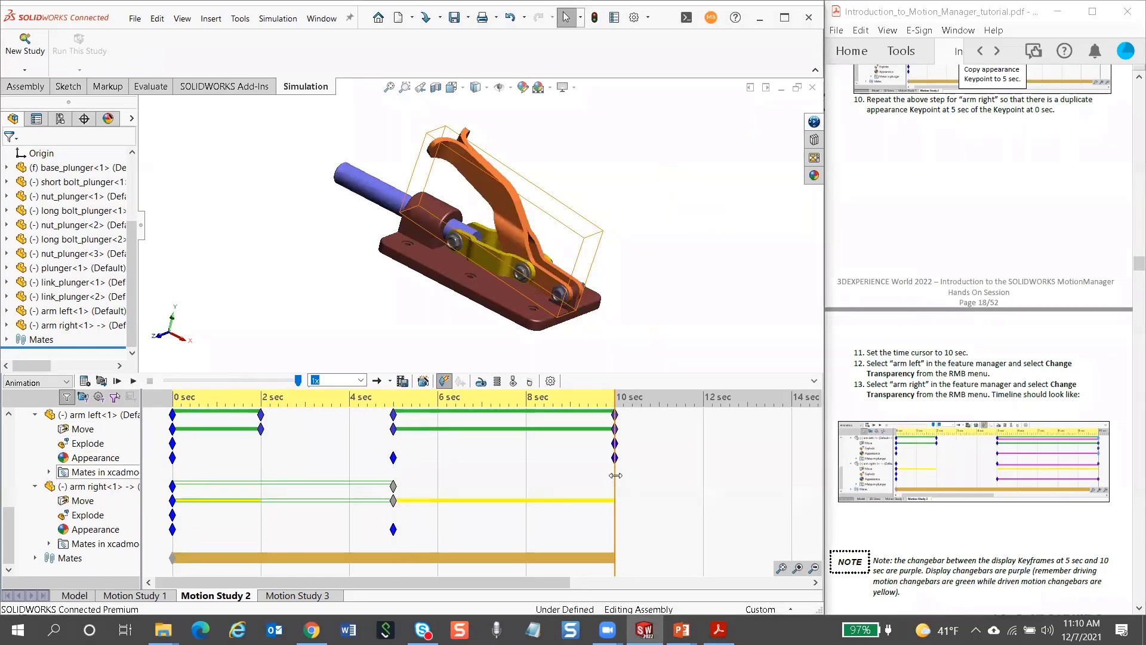
{"action": "right_click", "coordinate": [105, 421]}
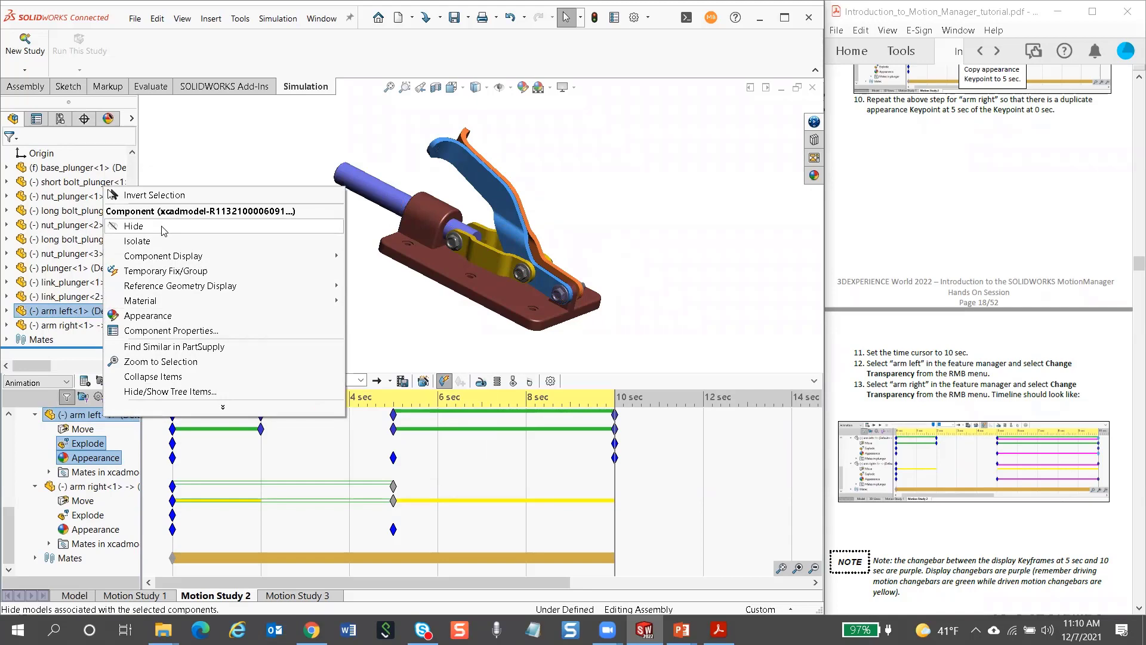
{"action": "right_click", "coordinate": [103, 461]}
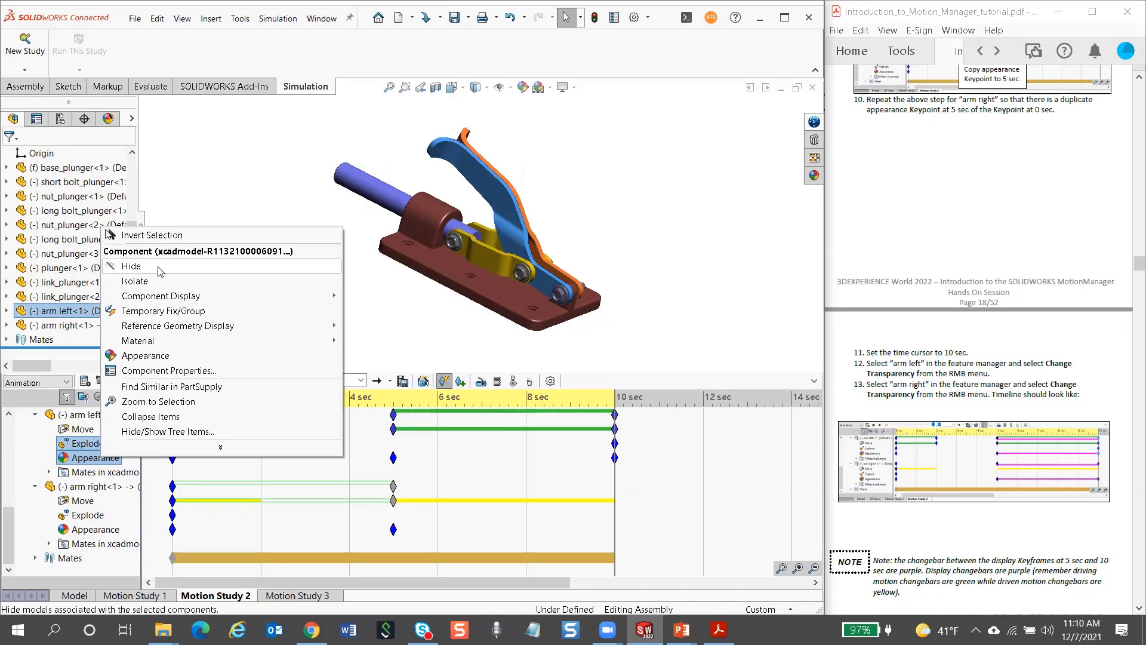
{"action": "left_click", "coordinate": [158, 267]}
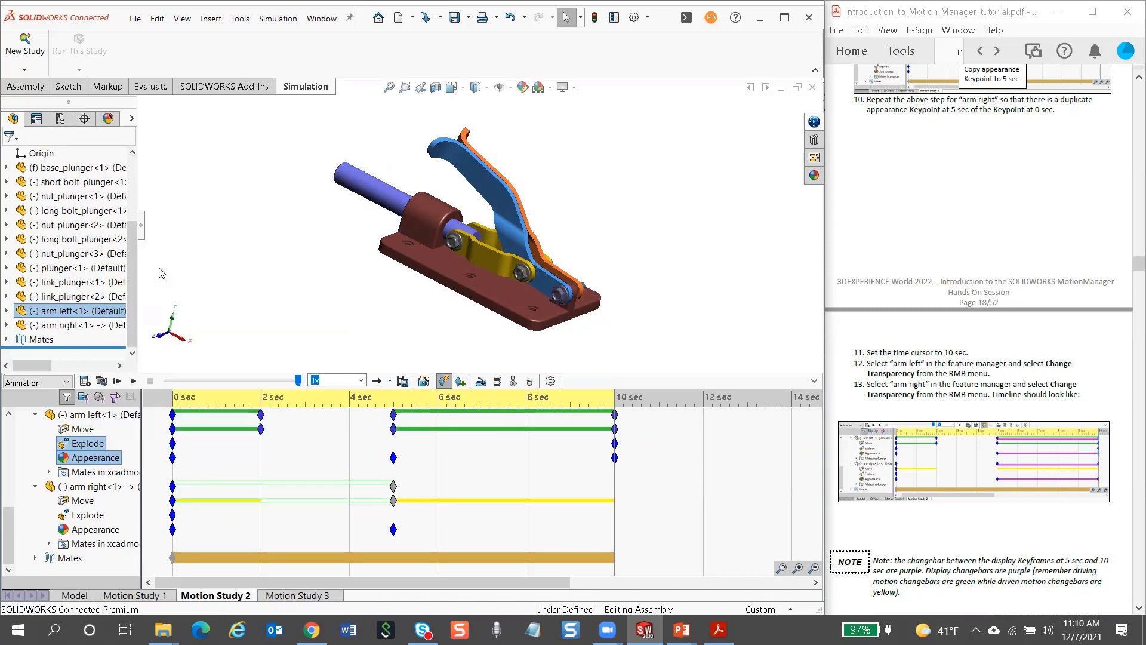
Hide the arm right component at 10 seconds and play the animation from the start
{"action": "left_click", "coordinate": [95, 530]}
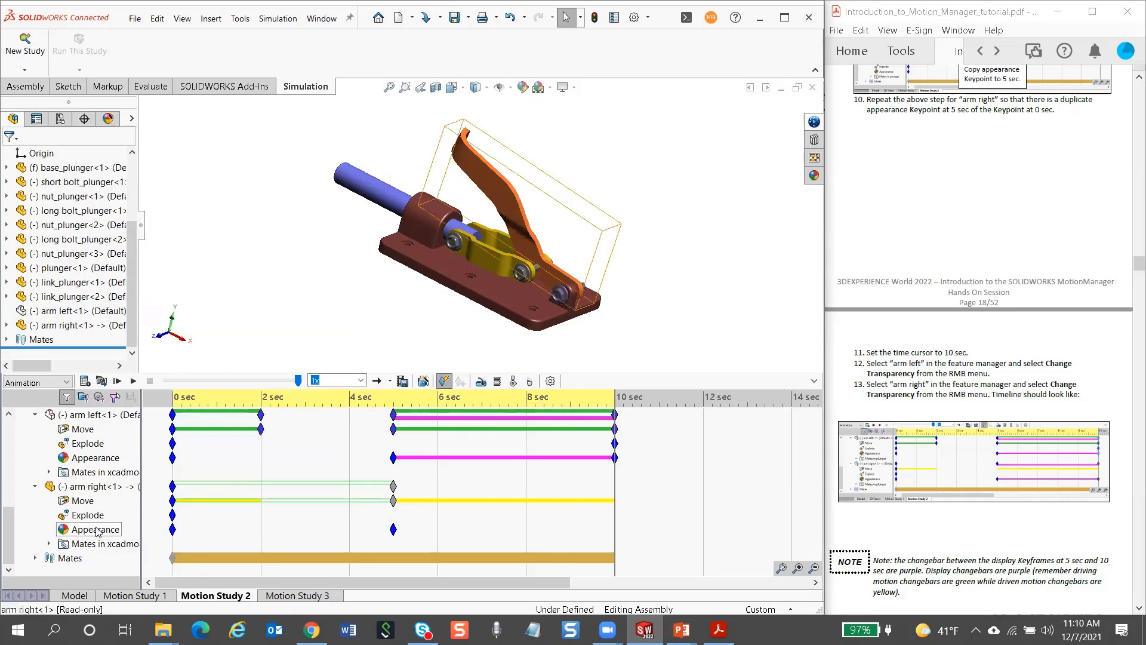
{"action": "right_click", "coordinate": [97, 529]}
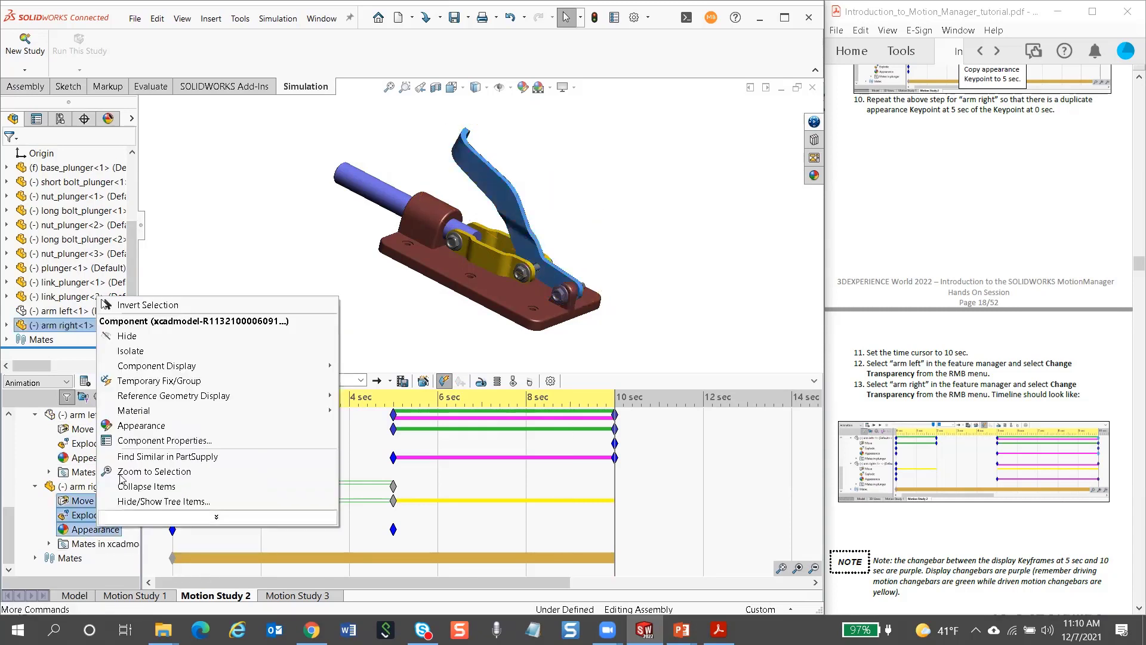
{"action": "left_click", "coordinate": [145, 339]}
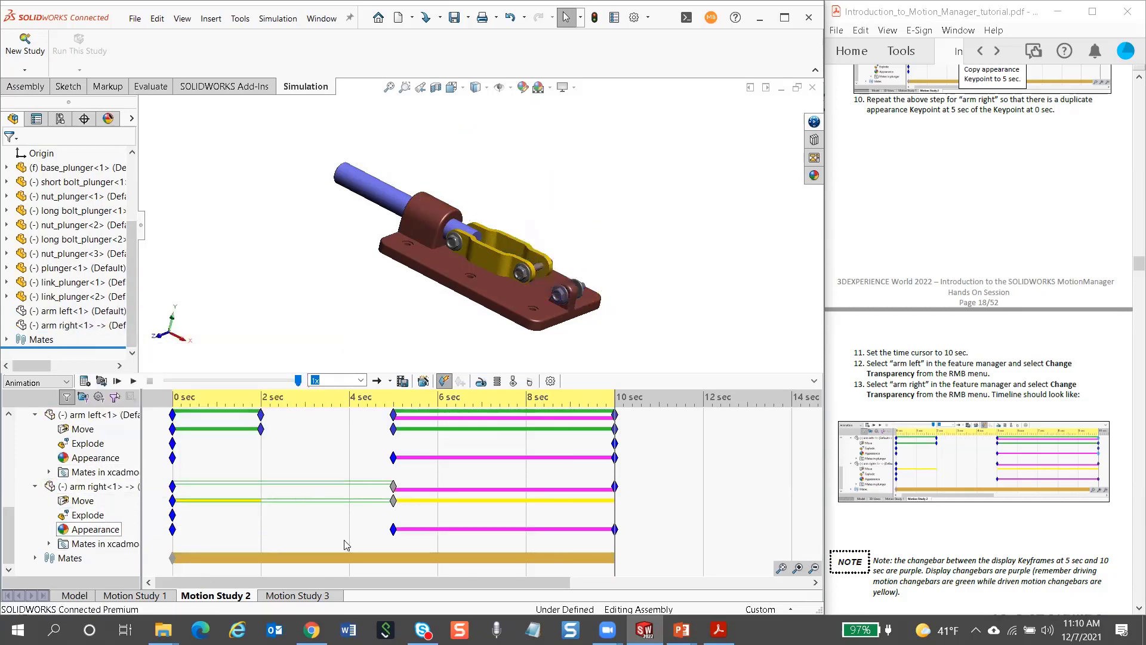
{"action": "left_click", "coordinate": [117, 382]}
Give base_plunger a blue component-level color at the 5-second mark and play the animation from the start
{"action": "scroll", "coordinate": [962, 265], "scroll_direction": "down", "scroll_amount": 10}
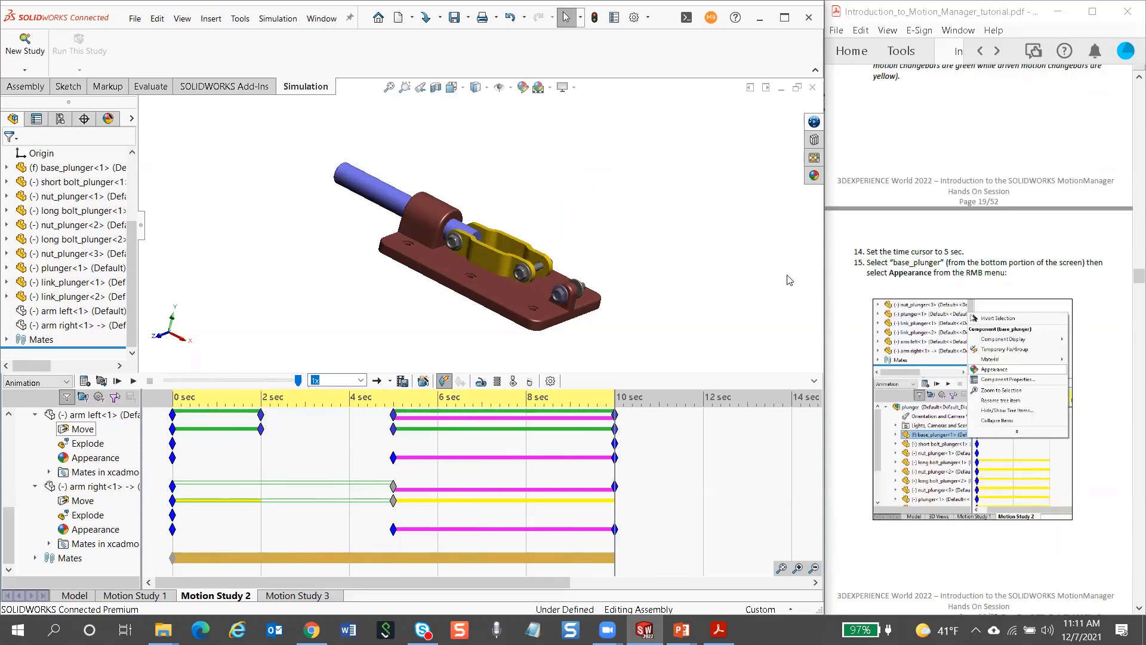
{"action": "left_click", "coordinate": [173, 474]}
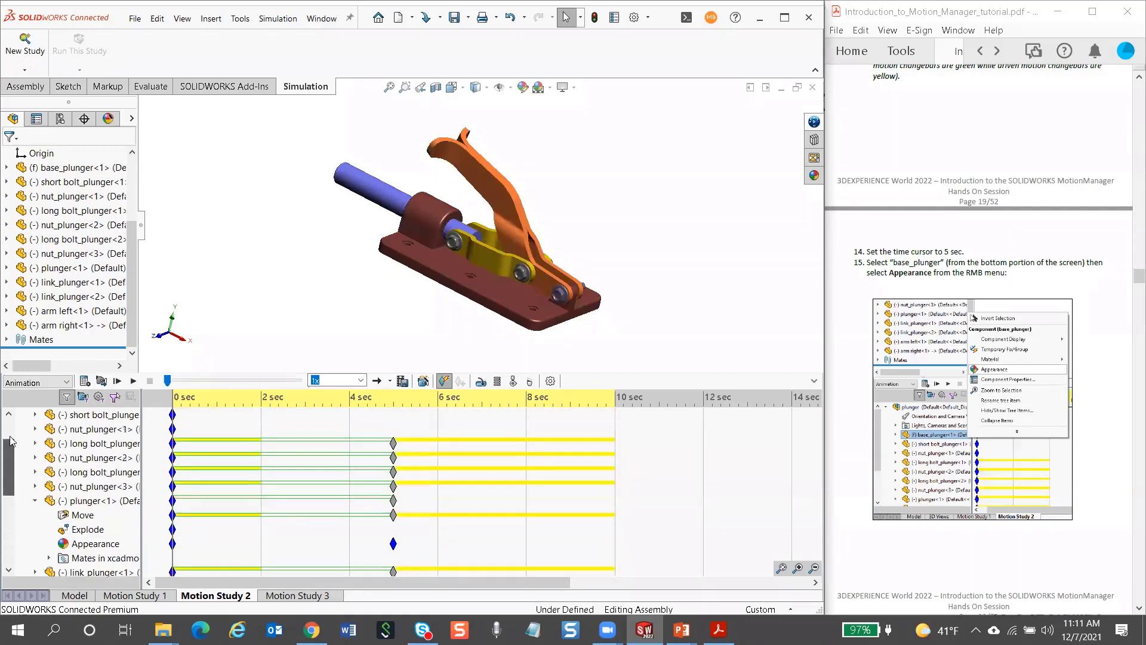
{"action": "left_click_drag", "start_coordinate": [10, 537], "coordinate": [11, 422]}
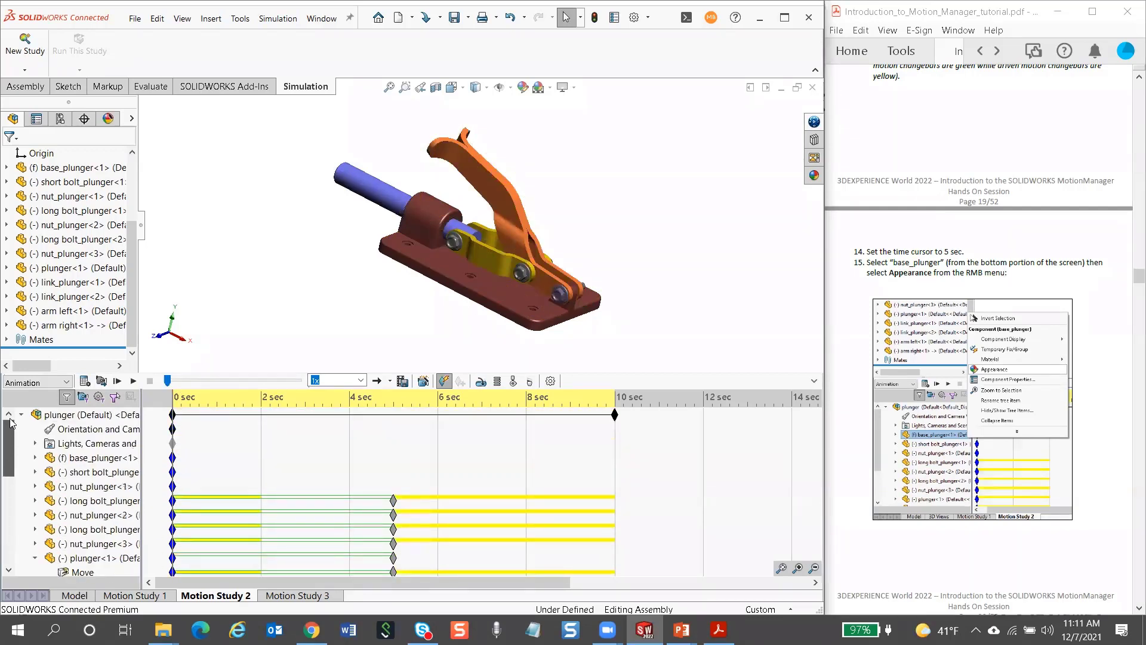
{"action": "left_click", "coordinate": [100, 458]}
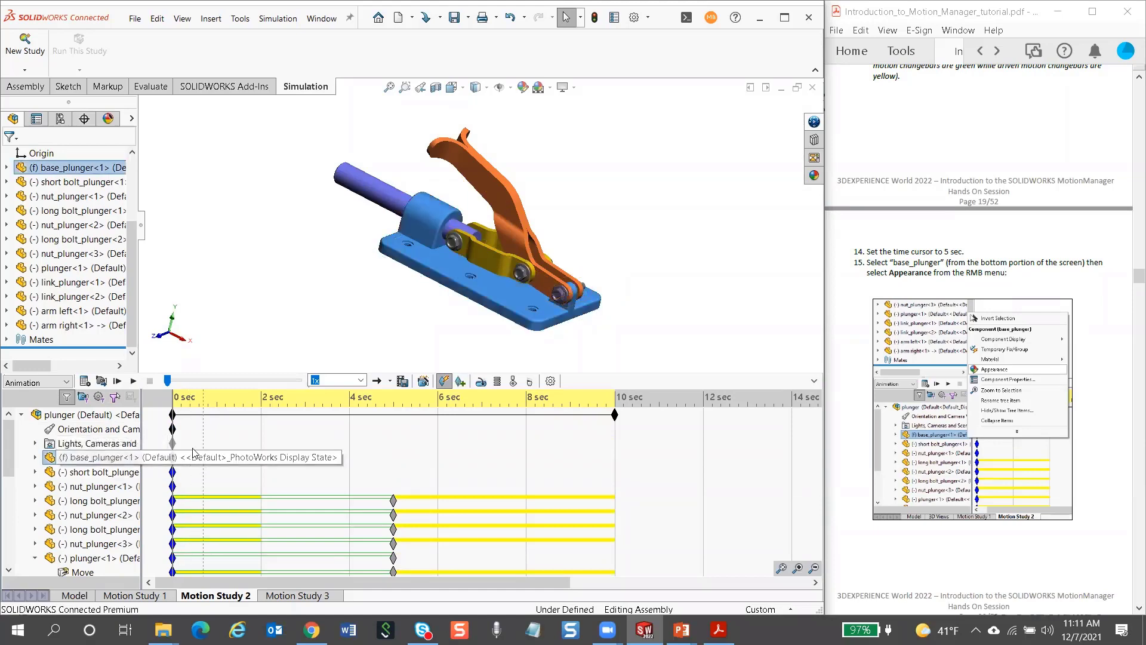
{"action": "left_click", "coordinate": [393, 448]}
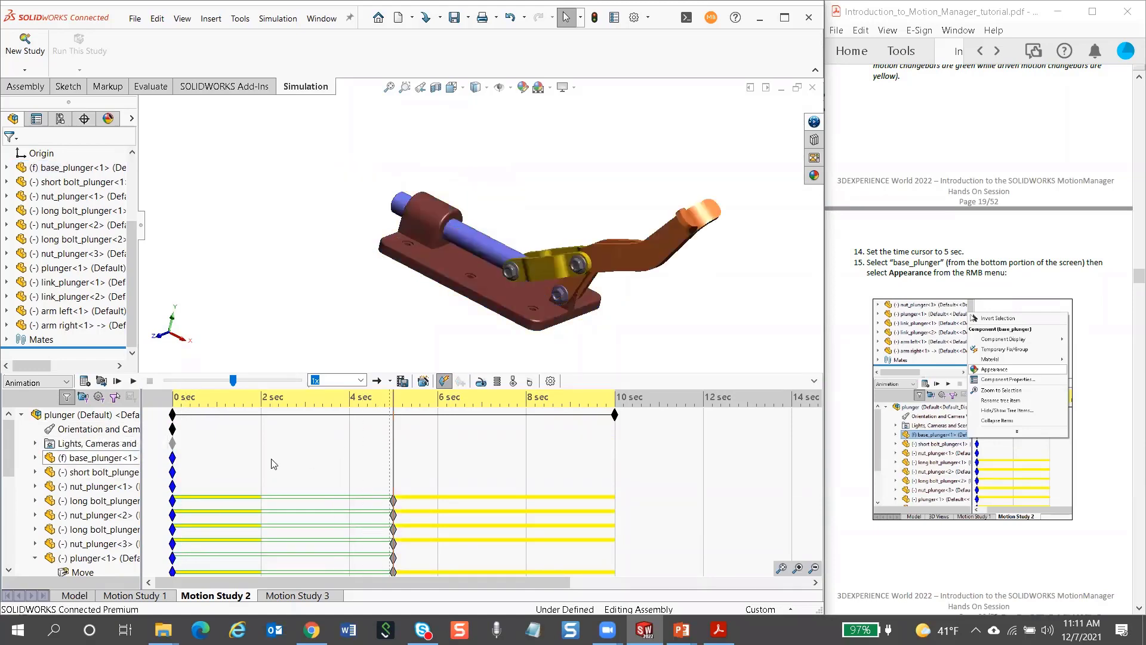
{"action": "right_click", "coordinate": [109, 462]}
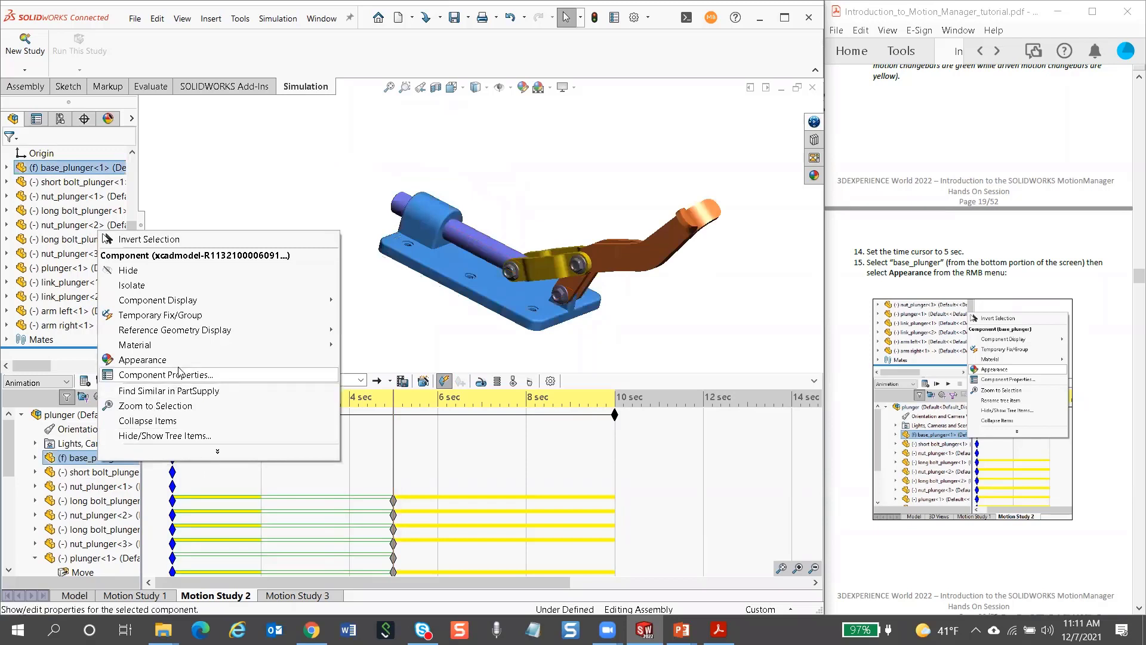
{"action": "left_click", "coordinate": [143, 360]}
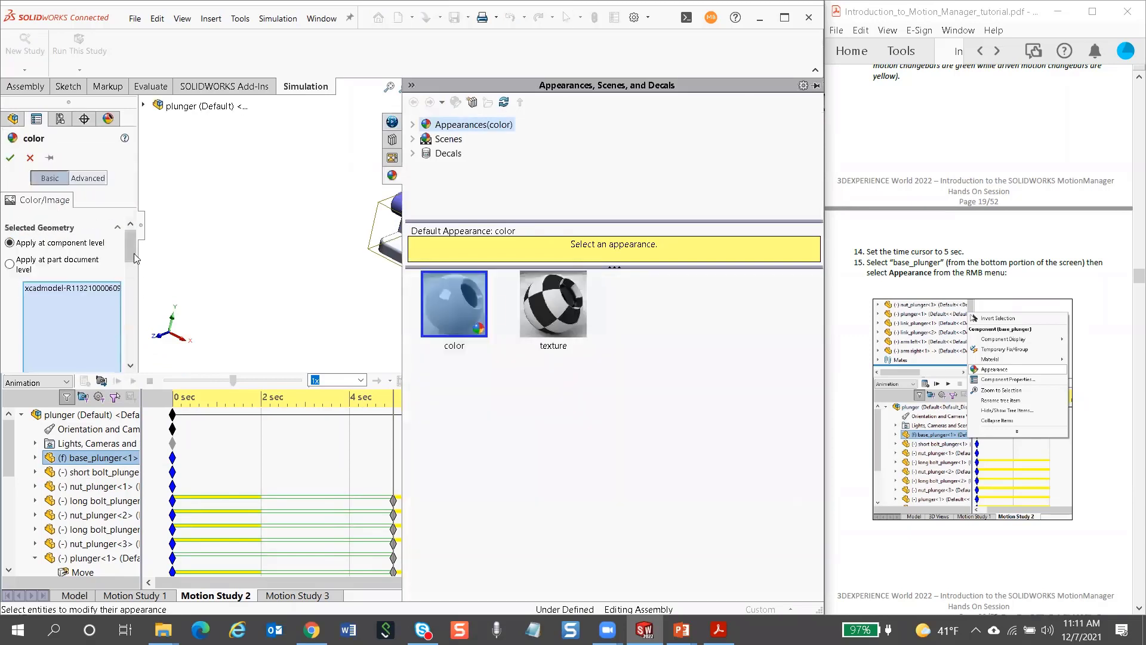
{"action": "mouse_move", "coordinate": [133, 246]}
{"action": "left_mouse_down"}
{"action": "mouse_move", "coordinate": [133, 286]}
{"action": "mouse_move", "coordinate": [133, 248]}
{"action": "left_mouse_up"}
{"action": "left_click", "coordinate": [80, 306]}
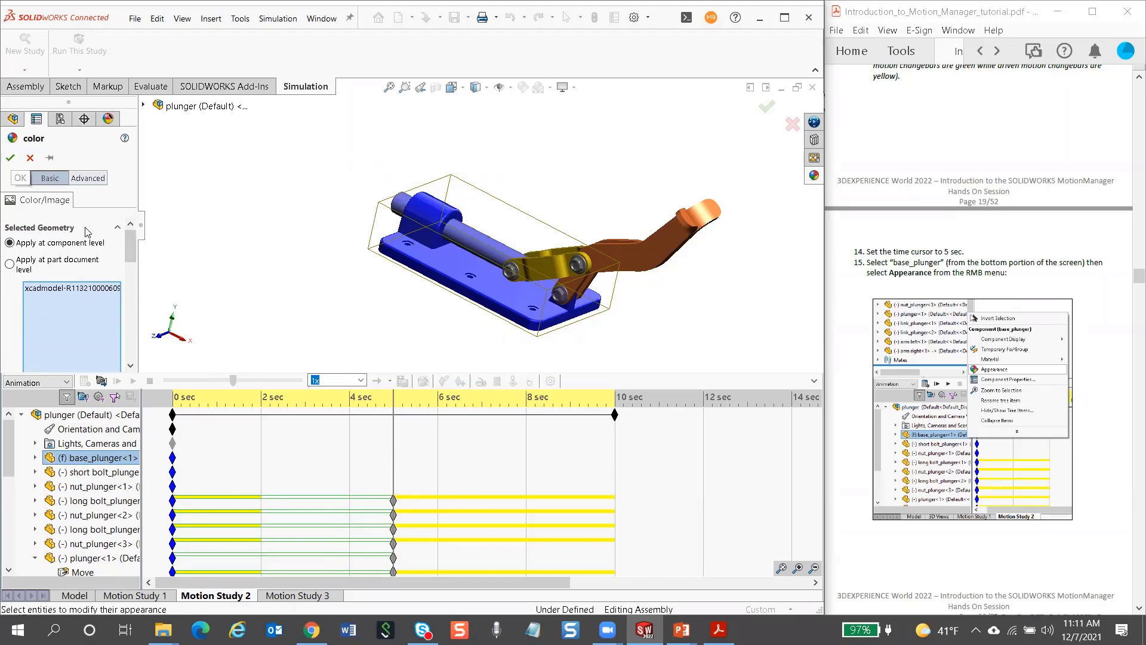
{"action": "mouse_move", "coordinate": [133, 243]}
{"action": "left_mouse_down"}
{"action": "mouse_move", "coordinate": [133, 261]}
{"action": "mouse_move", "coordinate": [133, 242]}
{"action": "left_mouse_up"}
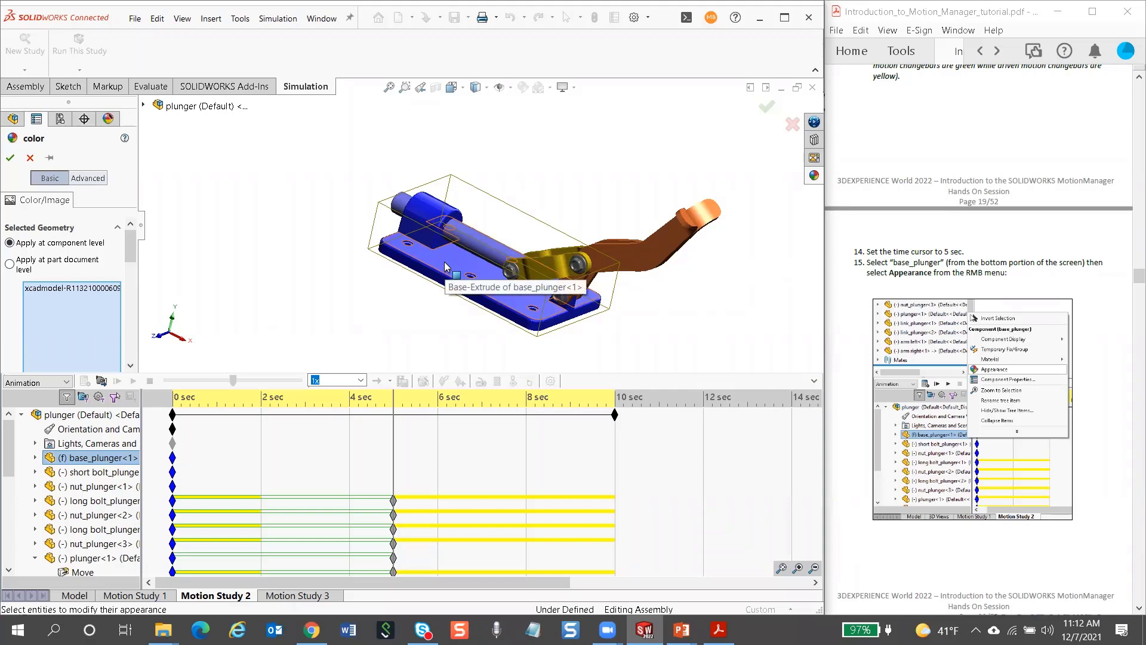
{"action": "left_click", "coordinate": [10, 157]}
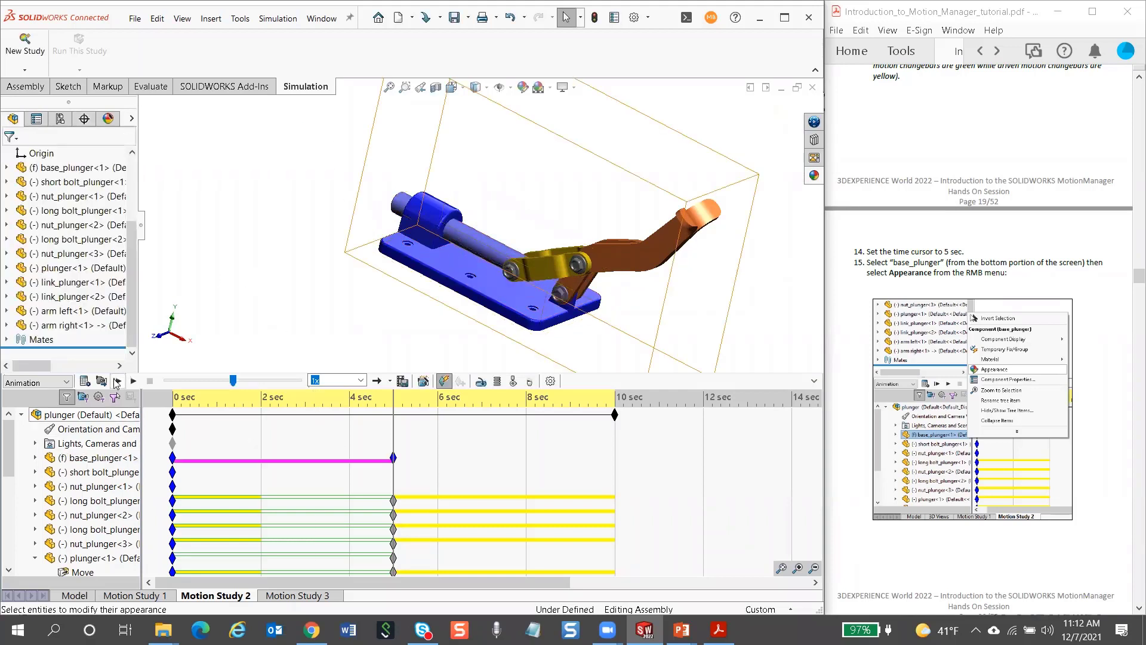
{"action": "left_click", "coordinate": [117, 381]}
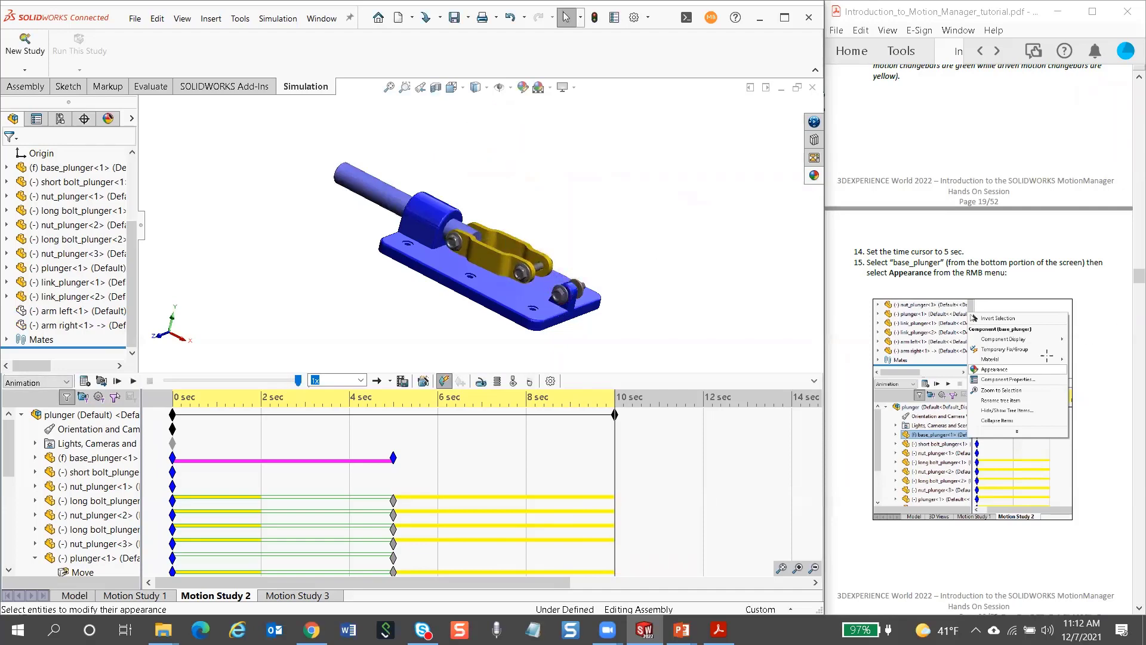
Set the plunger component's display to Wireframe at 10 seconds and play the animation from the start
{"action": "scroll", "coordinate": [1026, 349], "scroll_direction": "down", "scroll_amount": 12}
{"action": "scroll", "coordinate": [1027, 349], "scroll_direction": "down", "scroll_amount": 3}
{"action": "scroll", "coordinate": [1026, 349], "scroll_direction": "up", "scroll_amount": 3}
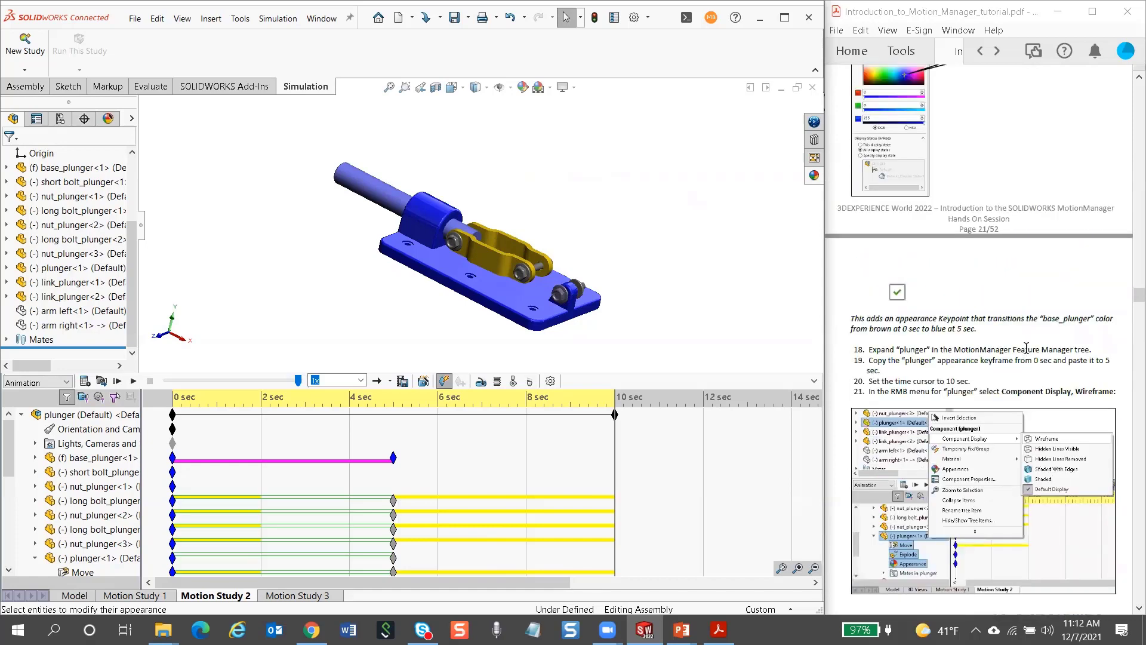
{"action": "scroll", "coordinate": [1026, 349], "scroll_direction": "down", "scroll_amount": 1}
{"action": "scroll", "coordinate": [1026, 348], "scroll_direction": "down", "scroll_amount": 4}
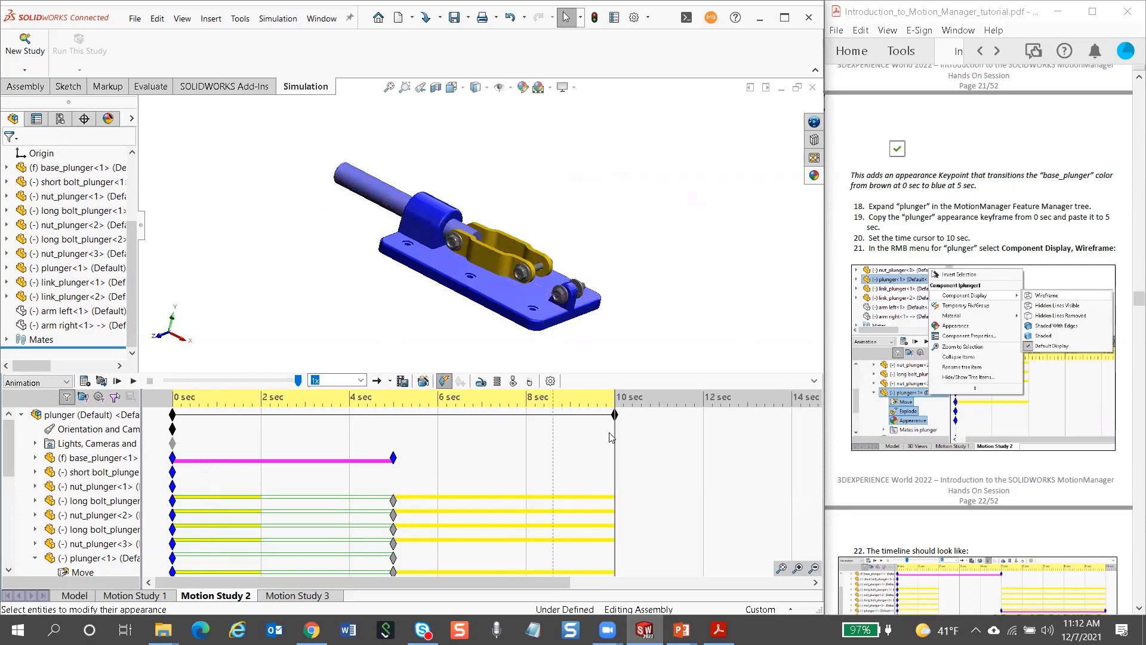
{"action": "scroll", "coordinate": [8, 472], "scroll_direction": "down", "scroll_amount": 2}
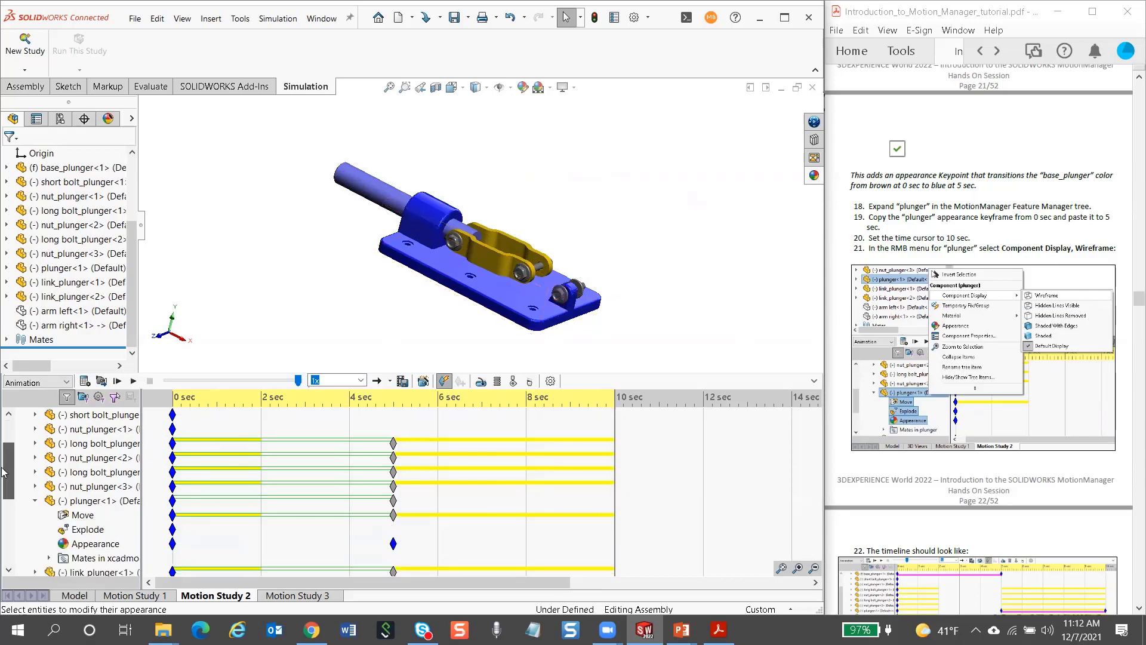
{"action": "left_click", "coordinate": [87, 472]}
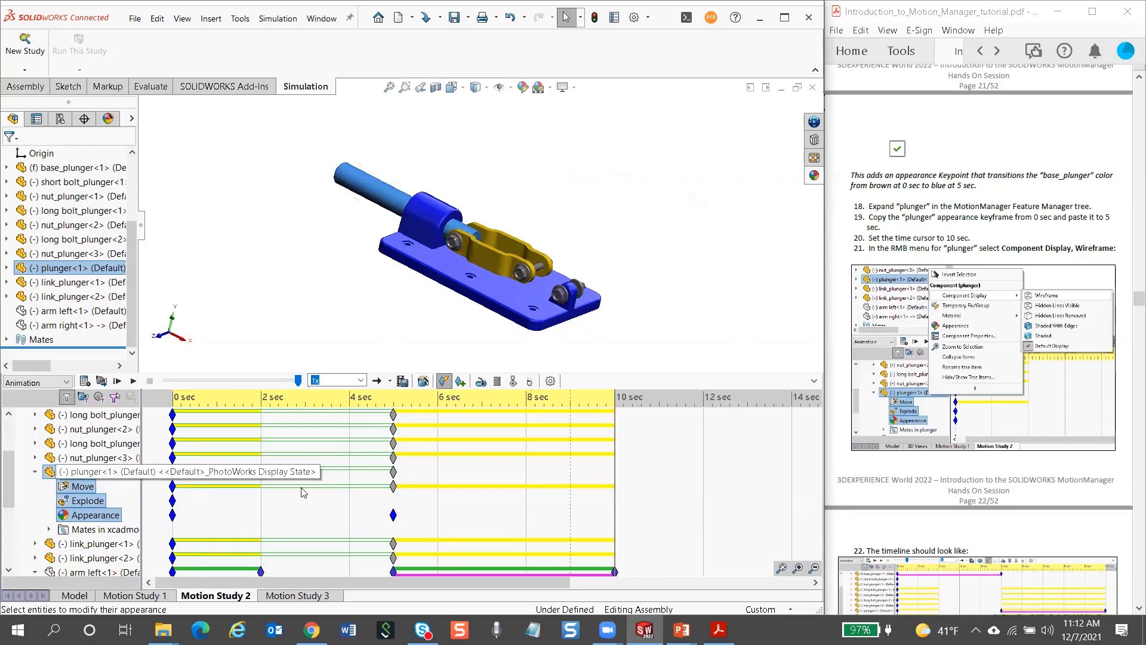
{"action": "right_click", "coordinate": [88, 476]}
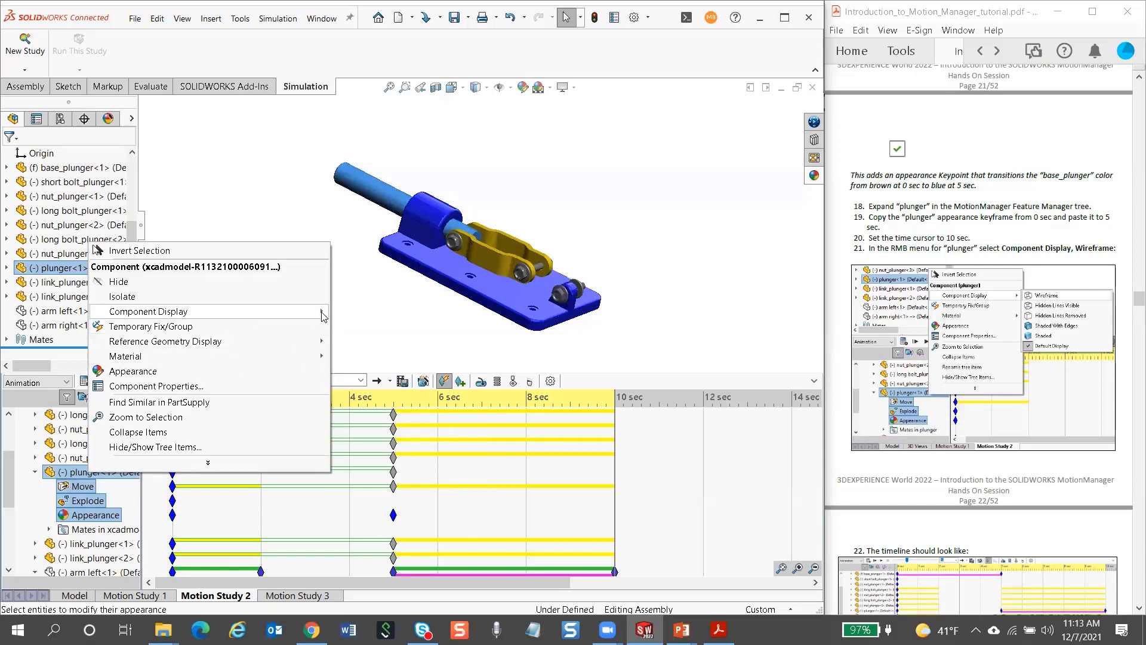
{"action": "mouse_move", "coordinate": [322, 317]}
{"action": "left_click", "coordinate": [361, 316]}
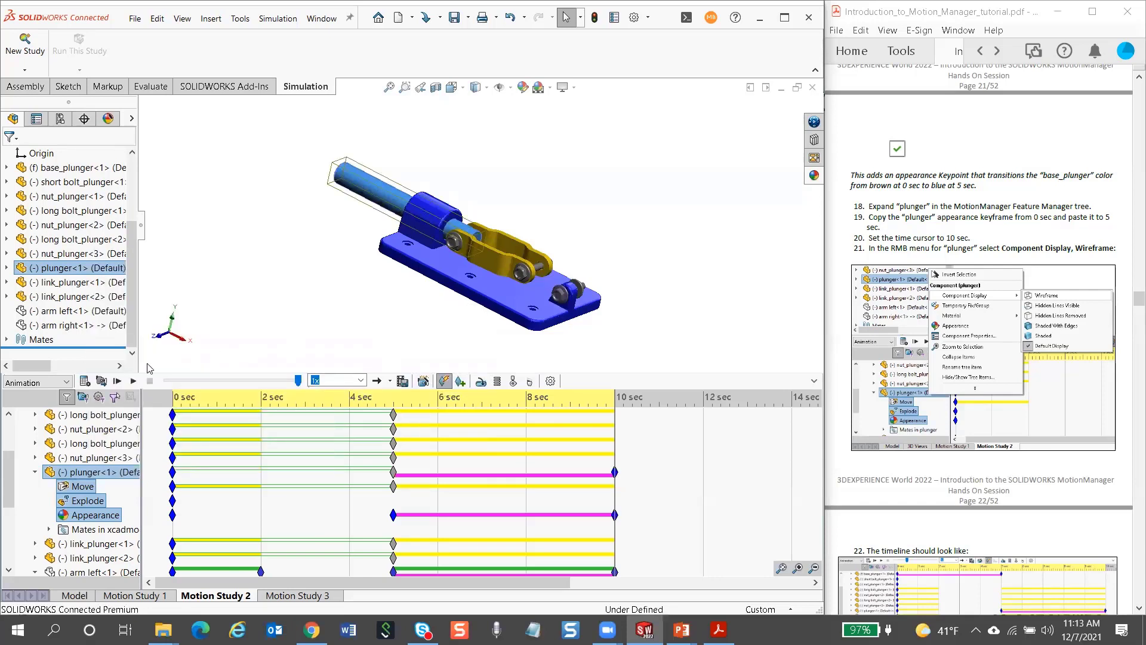
{"action": "left_click", "coordinate": [118, 380]}
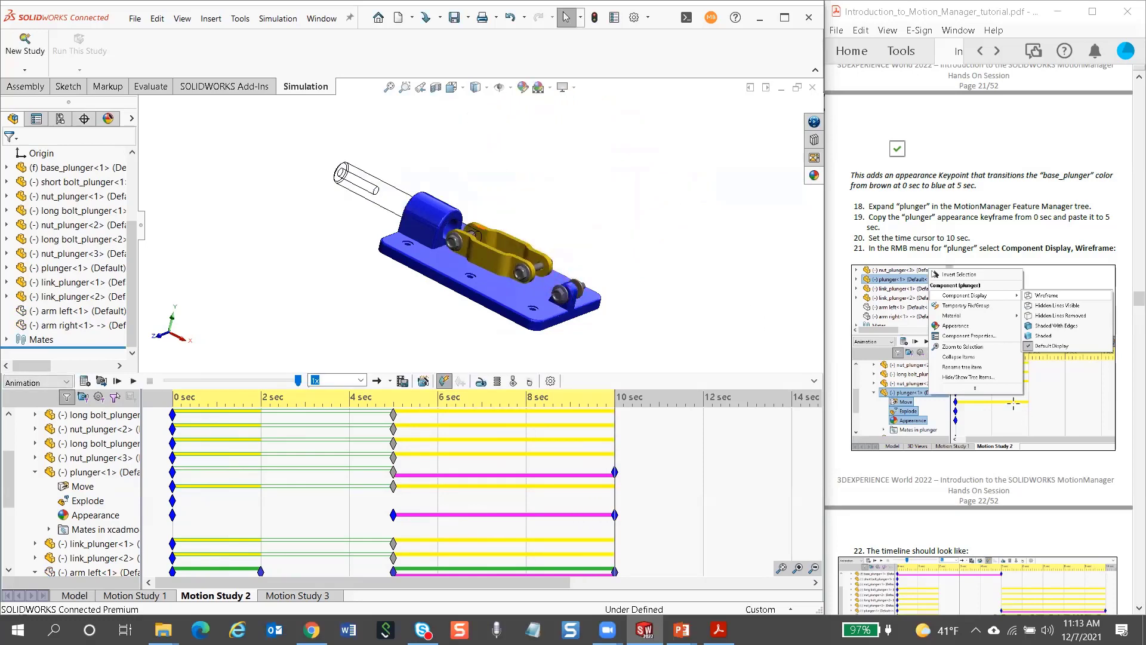
Suppress the base_plunger key point at 5 seconds and play the animation from the start
{"action": "scroll", "coordinate": [1001, 397], "scroll_direction": "down", "scroll_amount": 8}
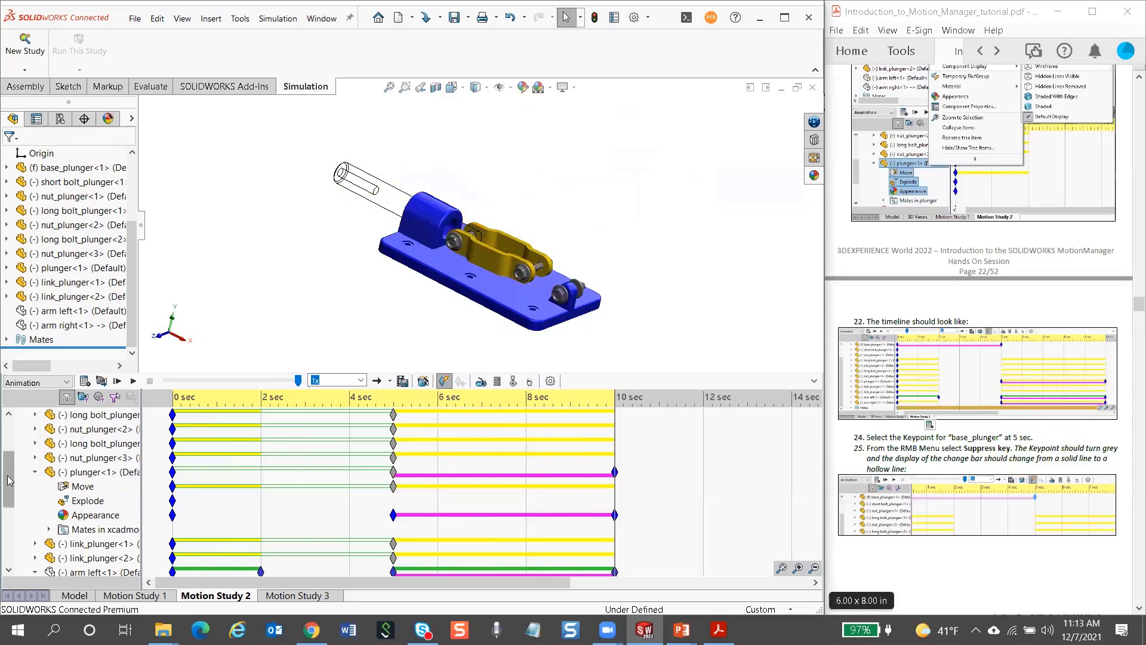
{"action": "left_click", "coordinate": [11, 443]}
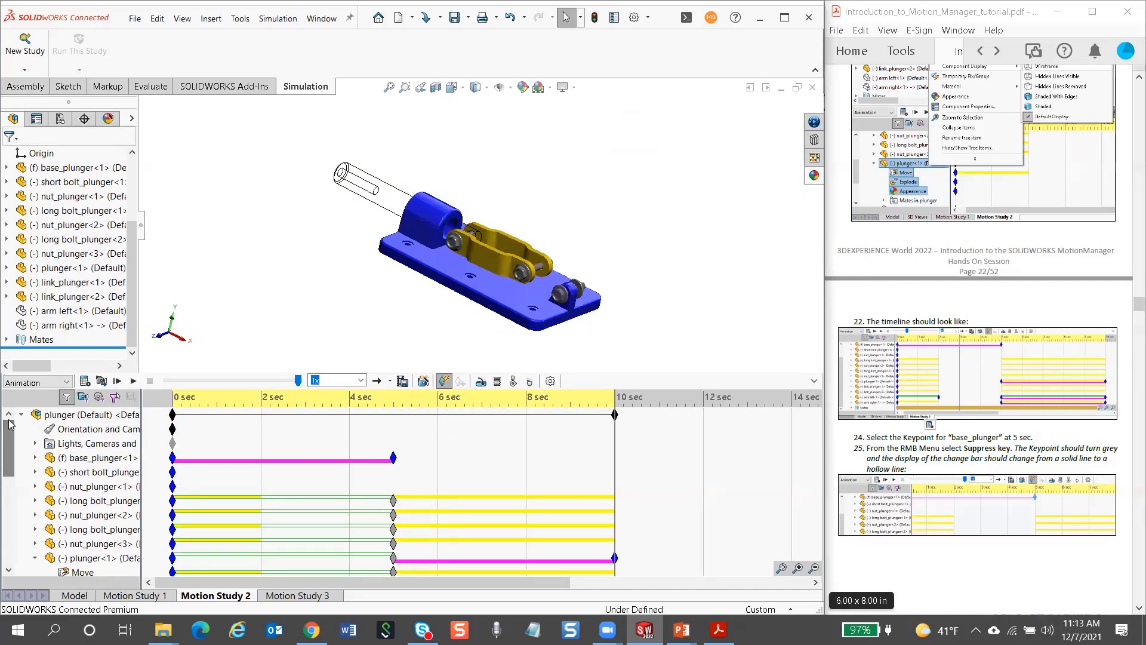
{"action": "left_click", "coordinate": [393, 458]}
{"action": "right_click", "coordinate": [394, 458]}
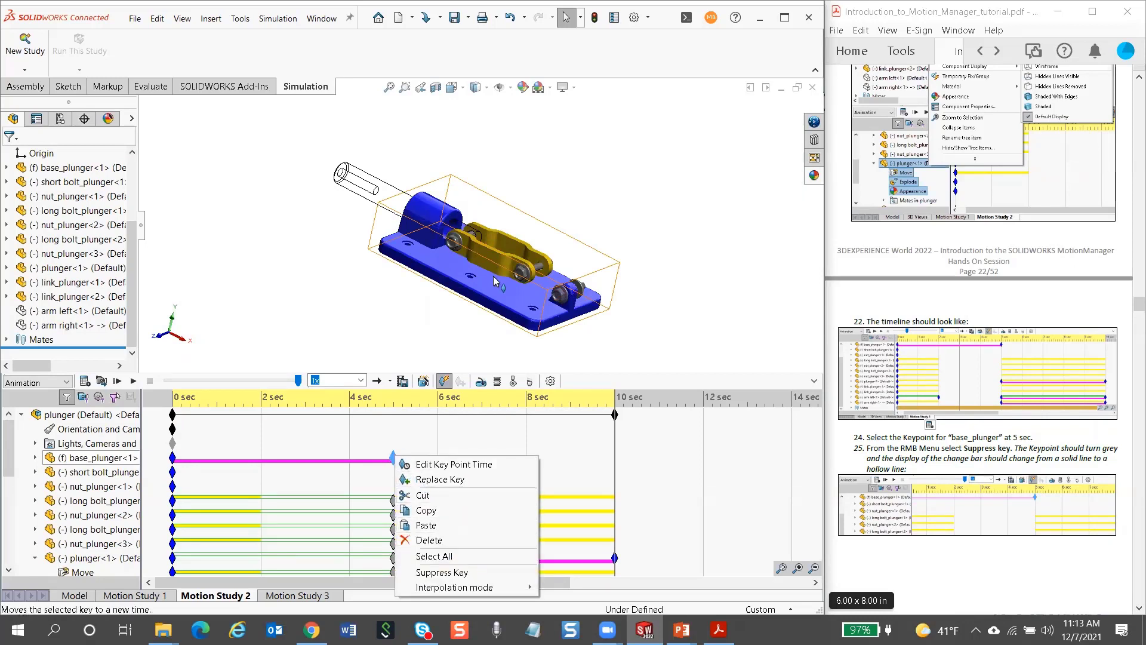
{"action": "left_click", "coordinate": [460, 573]}
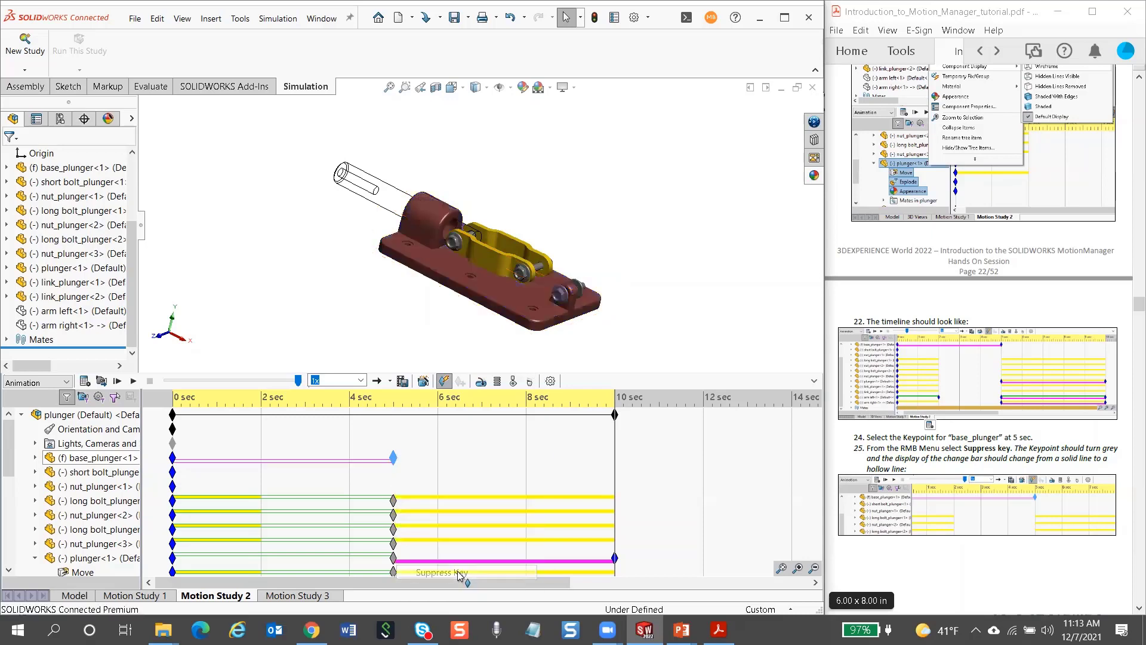
{"action": "left_click", "coordinate": [118, 383]}
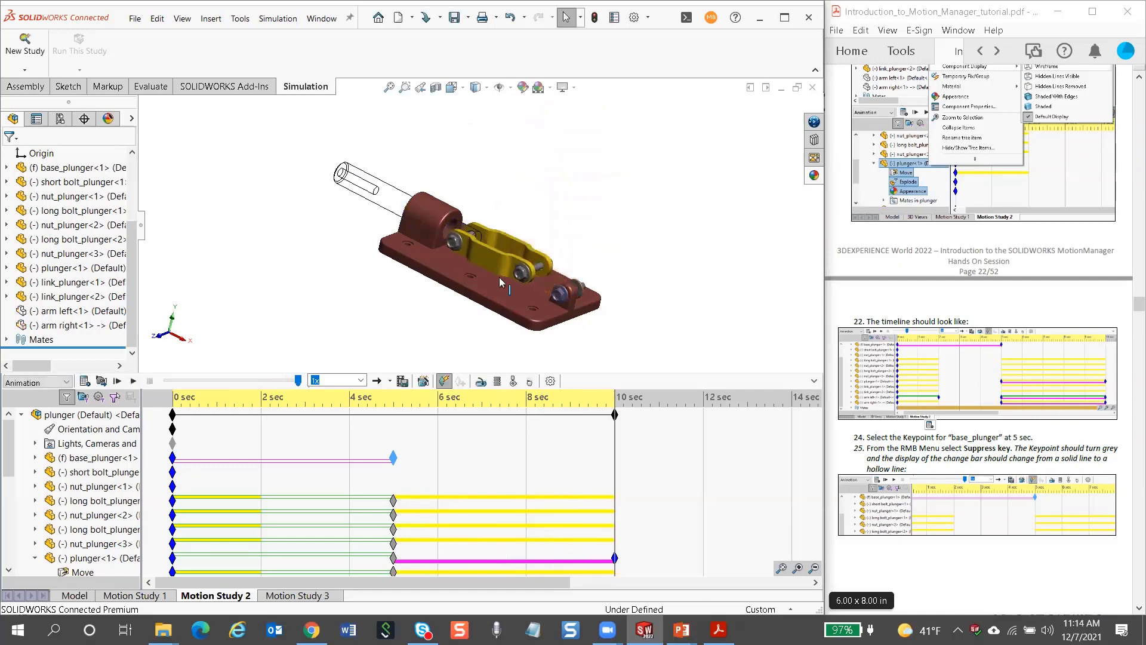
{"action": "scroll", "coordinate": [1033, 399], "scroll_direction": "down", "scroll_amount": 10}
{"action": "scroll", "coordinate": [1033, 399], "scroll_direction": "down", "scroll_amount": 4}
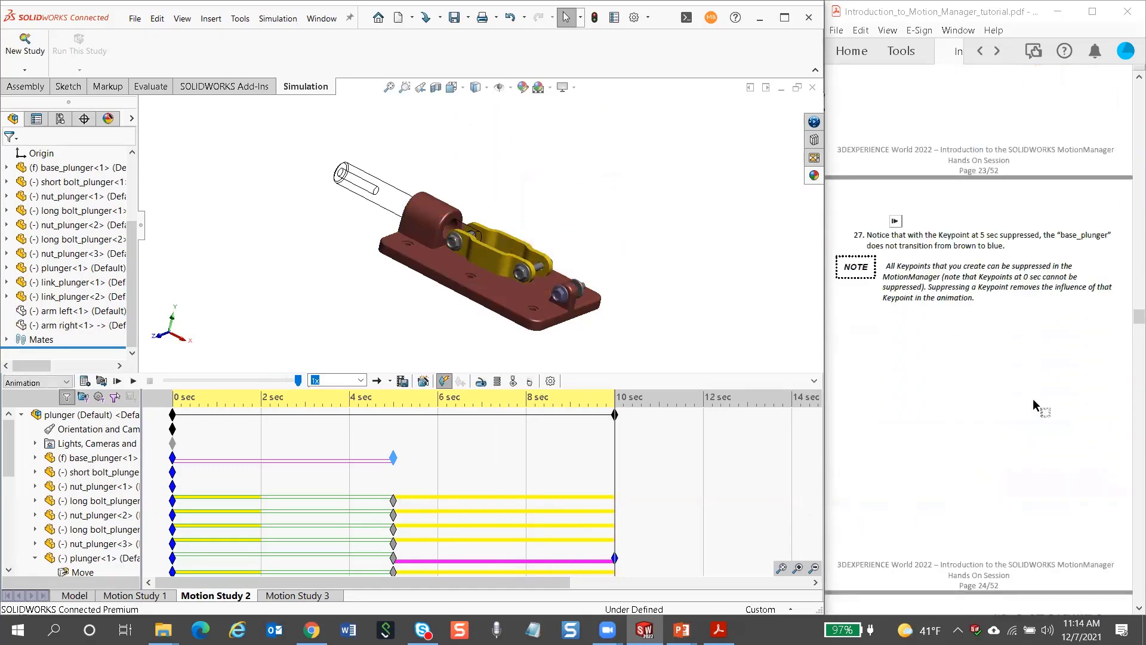
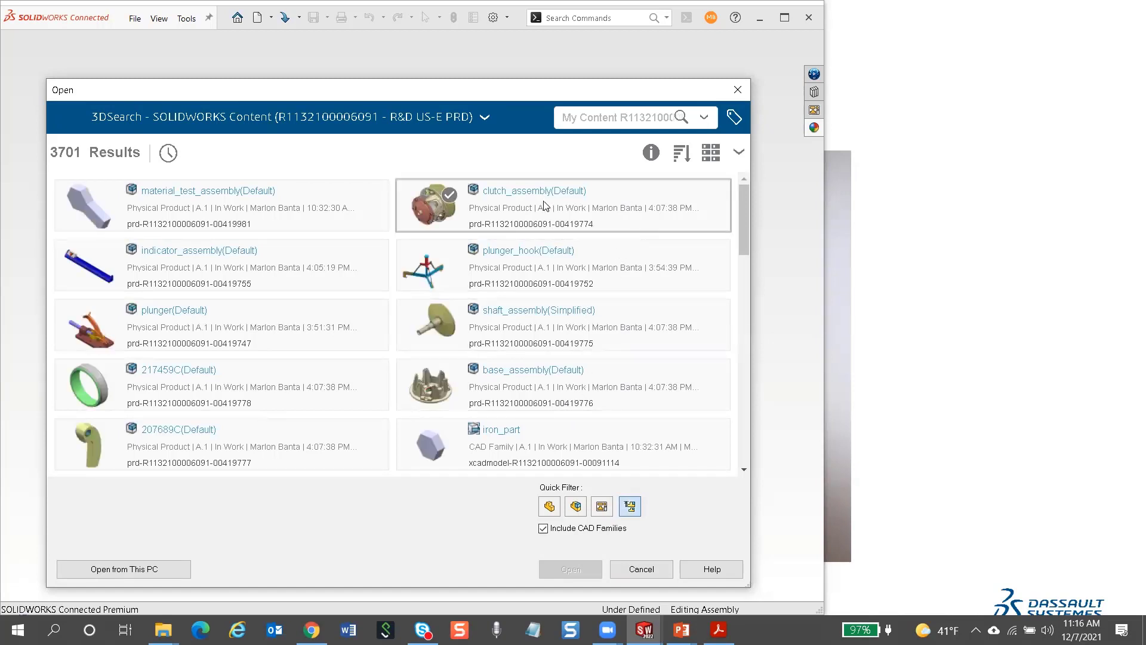
Open clutch_assembly(Default) and switch to the PDF tutorial at Part 3 – Using the Animation Wizard
{"action": "left_click", "coordinate": [498, 214]}
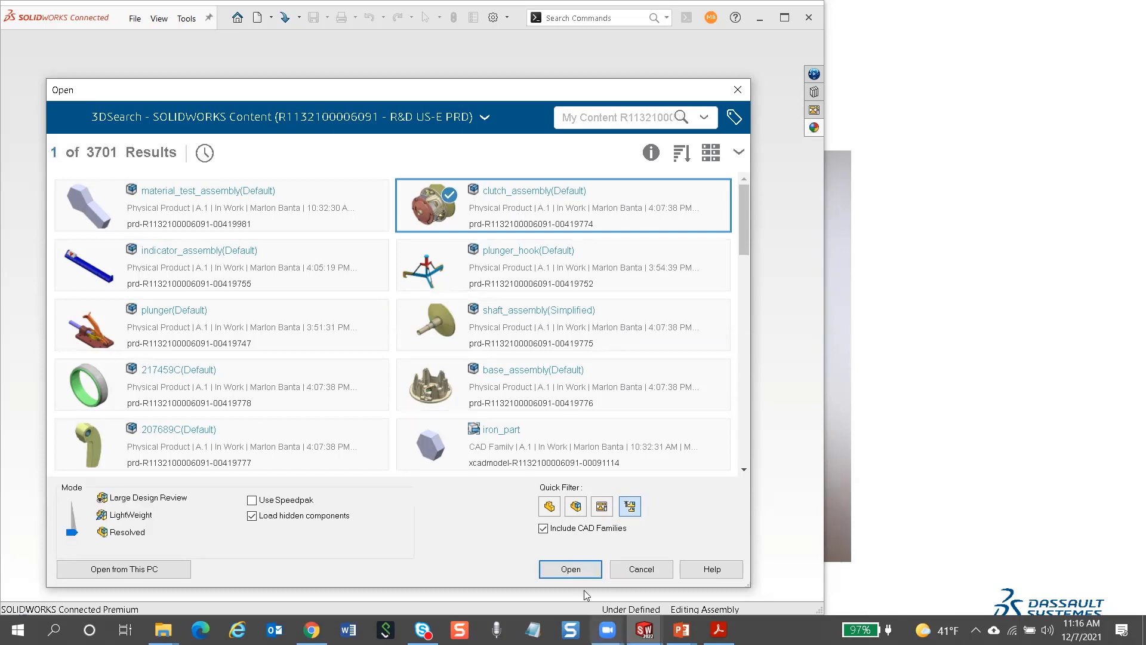
{"action": "left_click", "coordinate": [571, 569]}
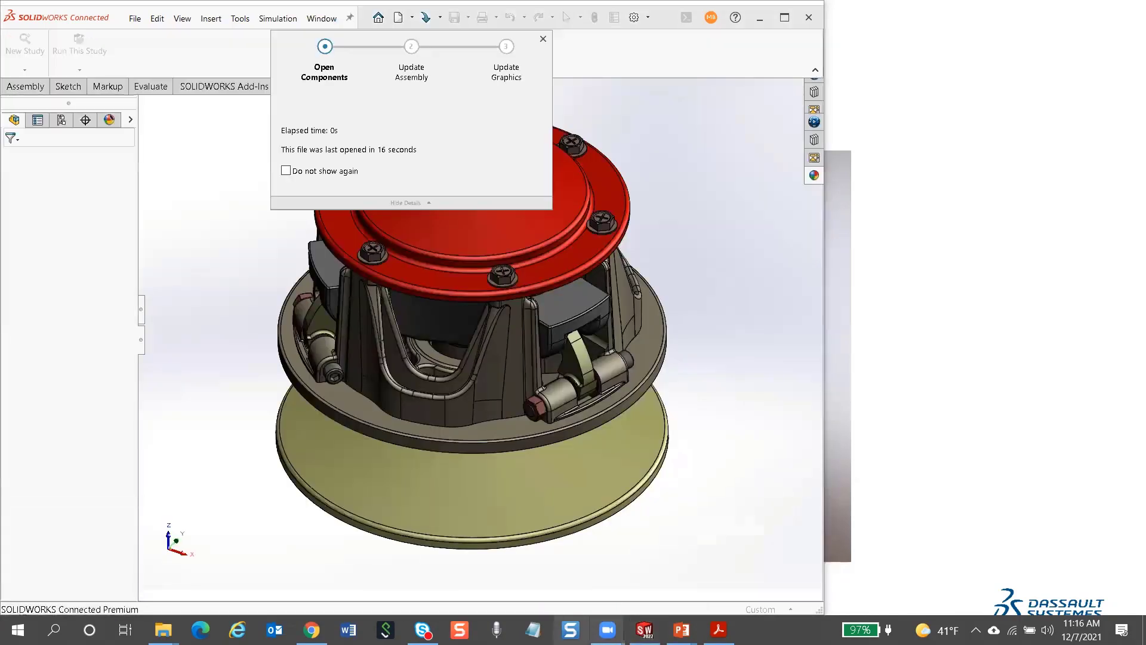
{"action": "left_click", "coordinate": [718, 630]}
{"action": "scroll", "coordinate": [988, 338], "scroll_direction": "down", "scroll_amount": 5}
{"action": "scroll", "coordinate": [989, 338], "scroll_direction": "down", "scroll_amount": 5}
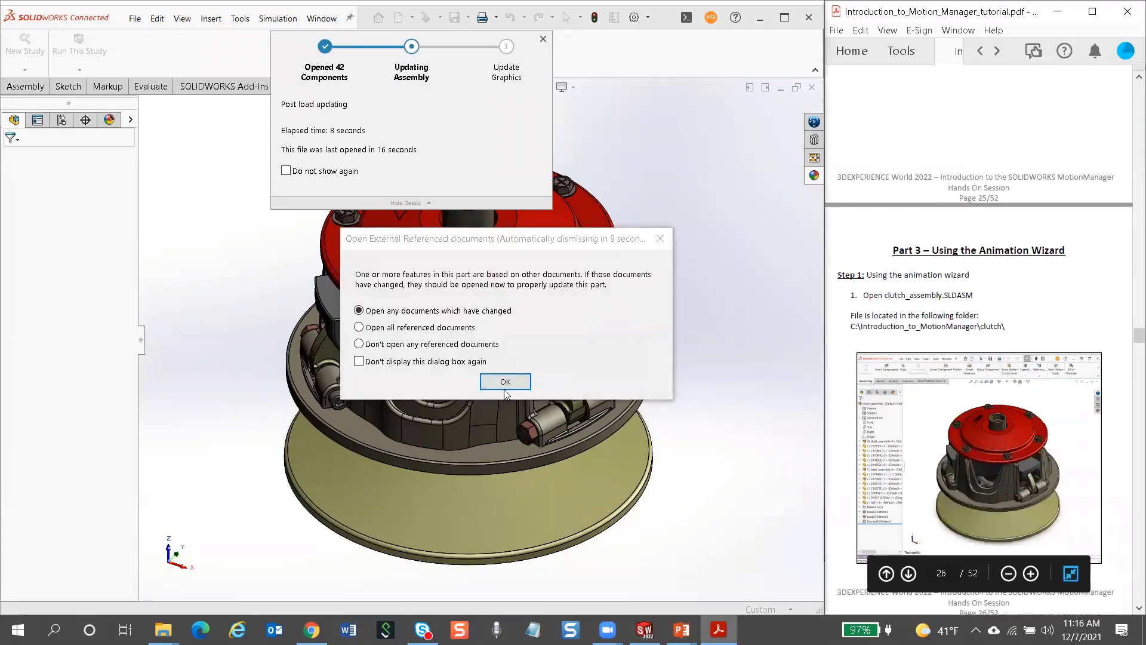
{"action": "scroll", "coordinate": [1020, 300], "scroll_direction": "down", "scroll_amount": 2}
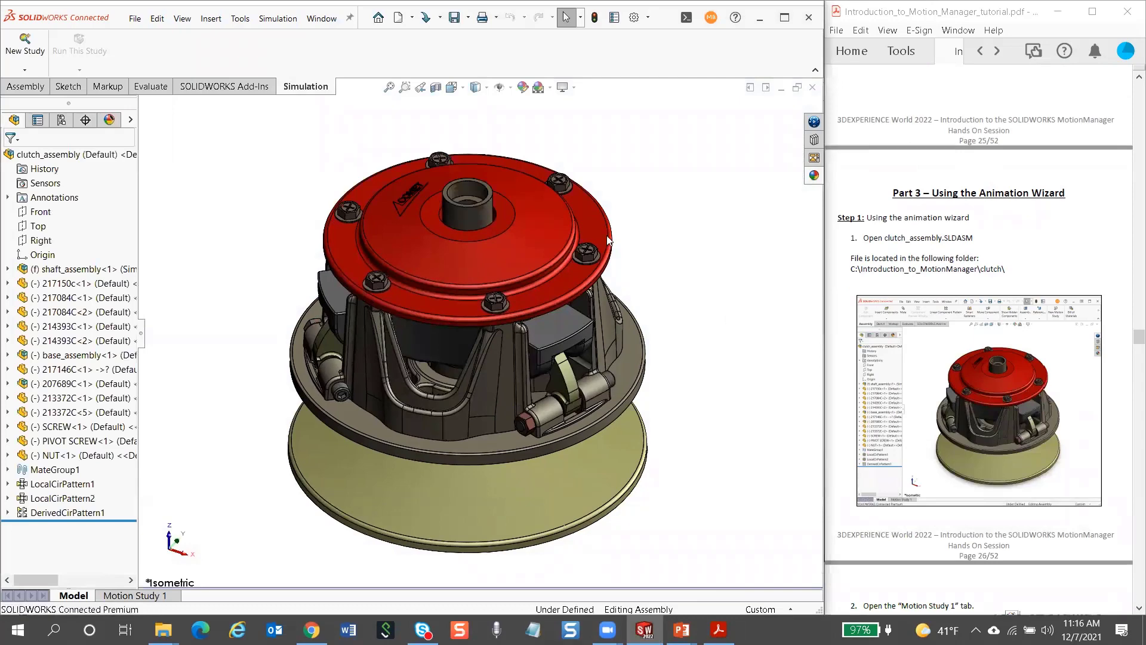
View the clutch assembly exploded with ExplView1 of the Default configuration, then collapse it again
{"action": "left_click", "coordinate": [62, 120]}
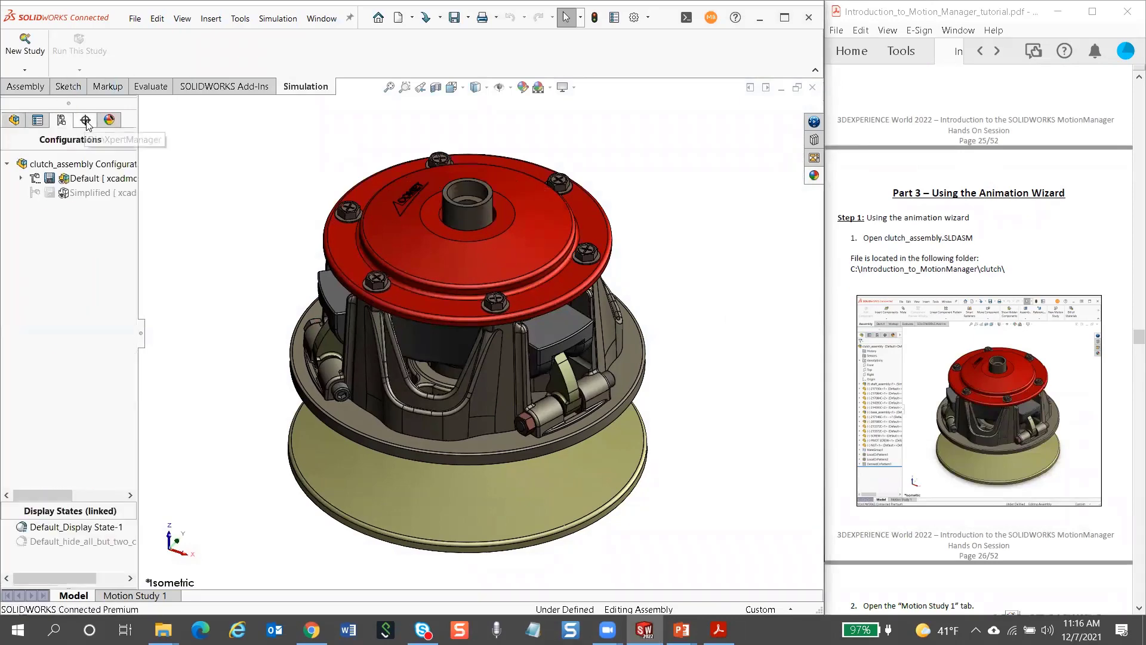
{"action": "double_click", "coordinate": [78, 192]}
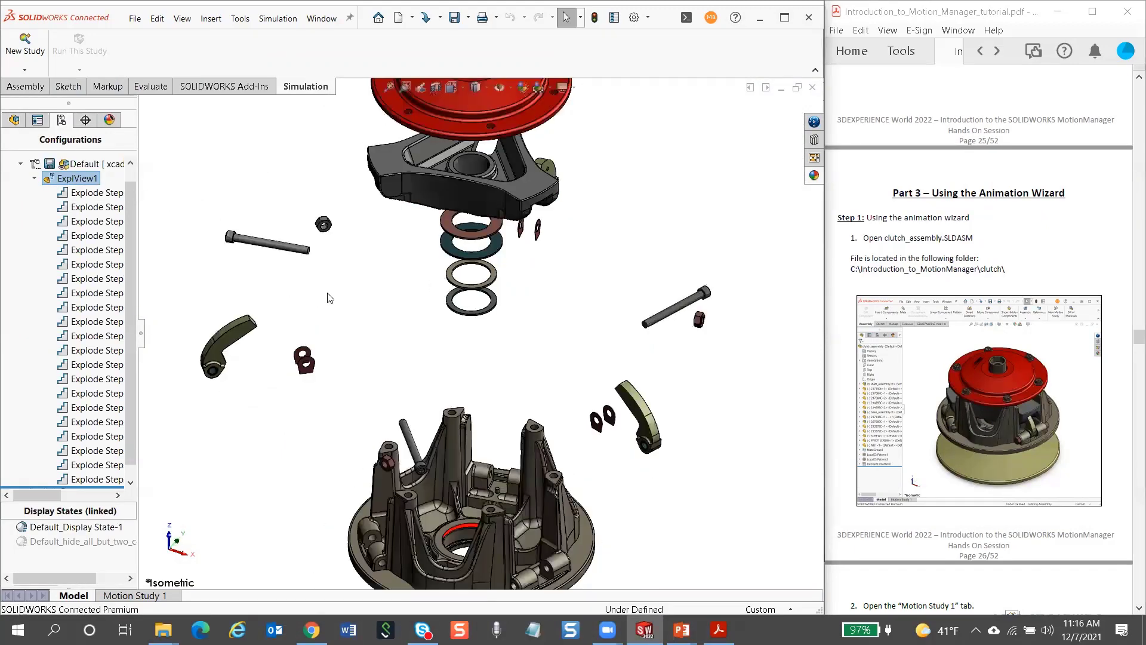
{"action": "key", "text": "f"}
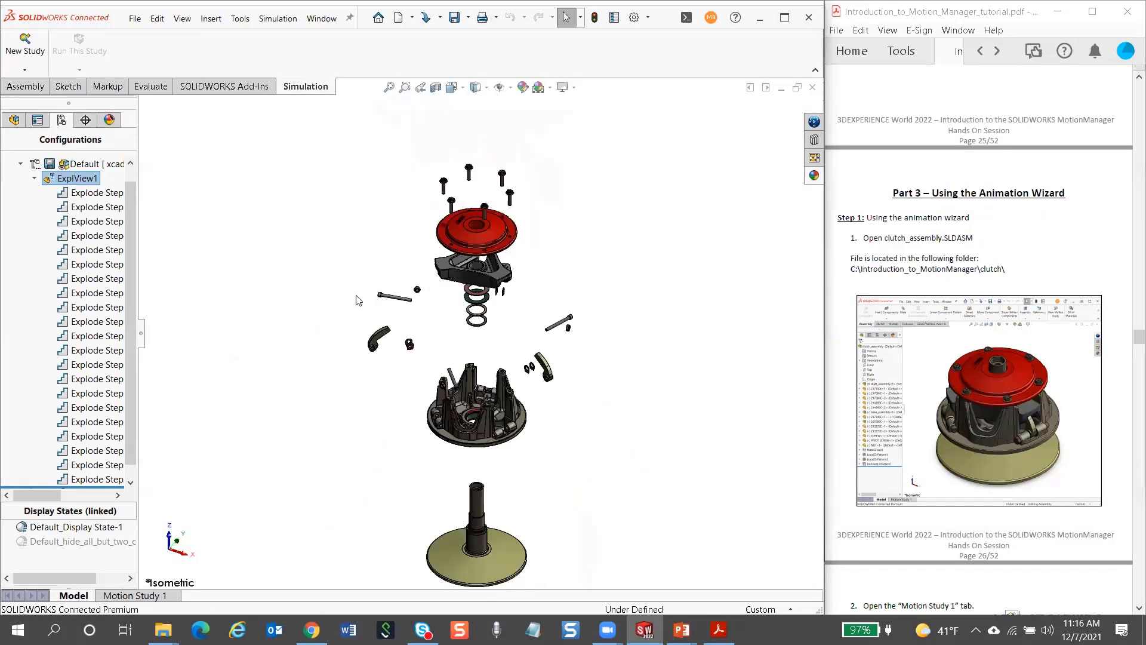
{"action": "double_click", "coordinate": [77, 178]}
{"action": "scroll", "coordinate": [552, 341], "scroll_direction": "down", "scroll_amount": 5}
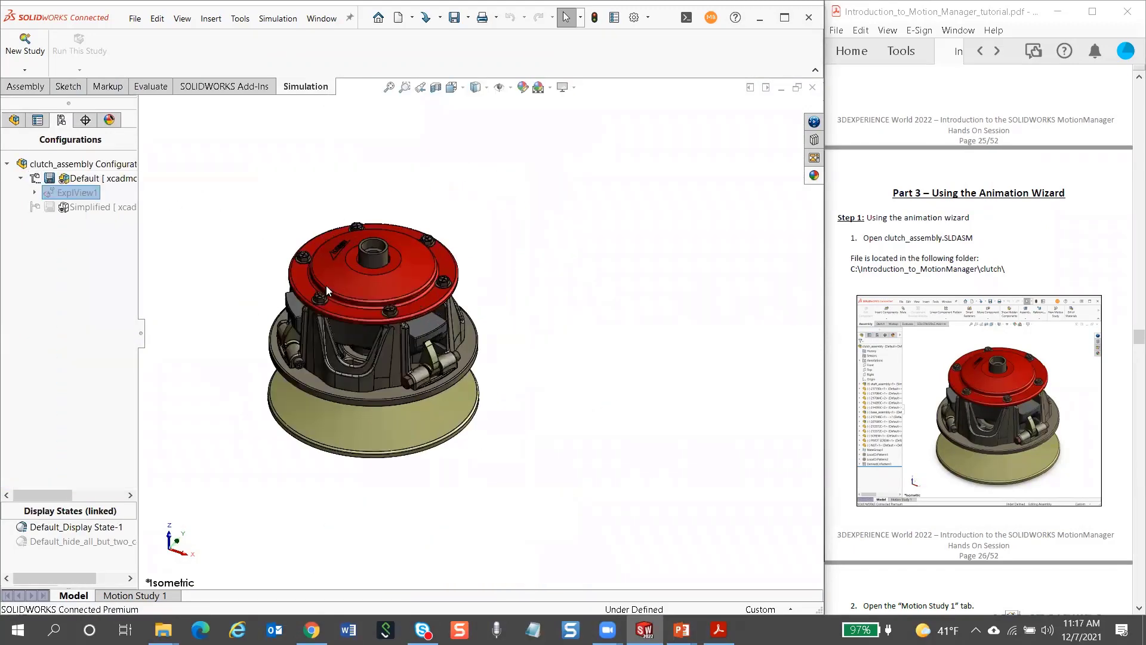
In Motion Study 2, shrink the MotionManager area to give the clutch assembly's graphics area more height
{"action": "scroll", "coordinate": [274, 280], "scroll_direction": "down", "scroll_amount": 3}
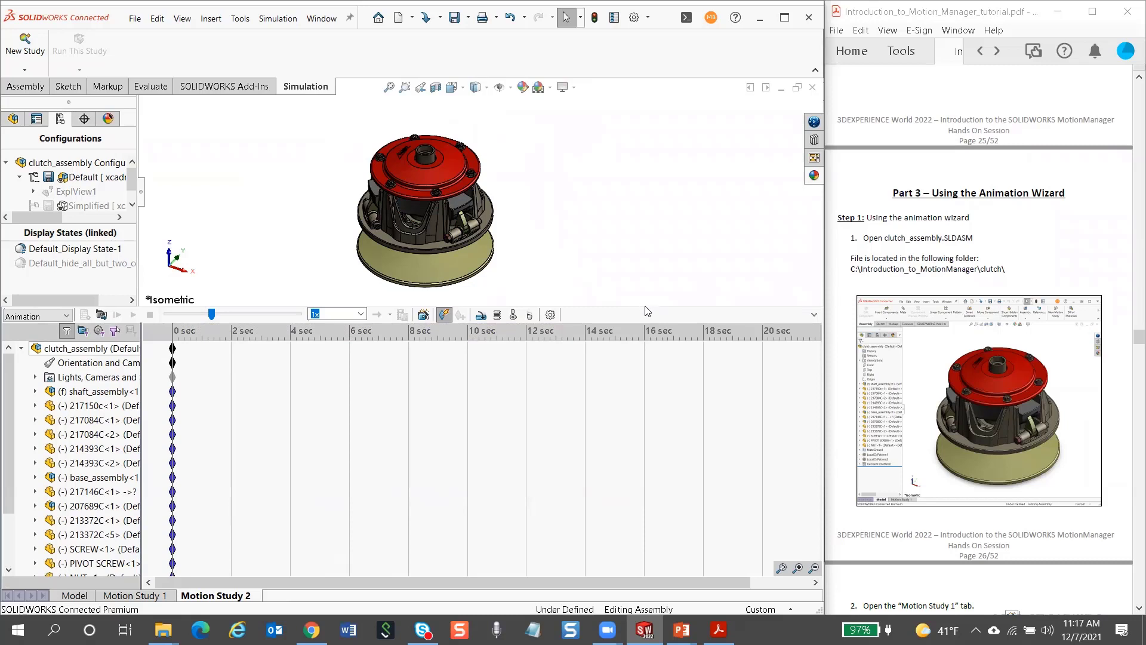
{"action": "left_click_drag", "start_coordinate": [644, 305], "coordinate": [644, 400]}
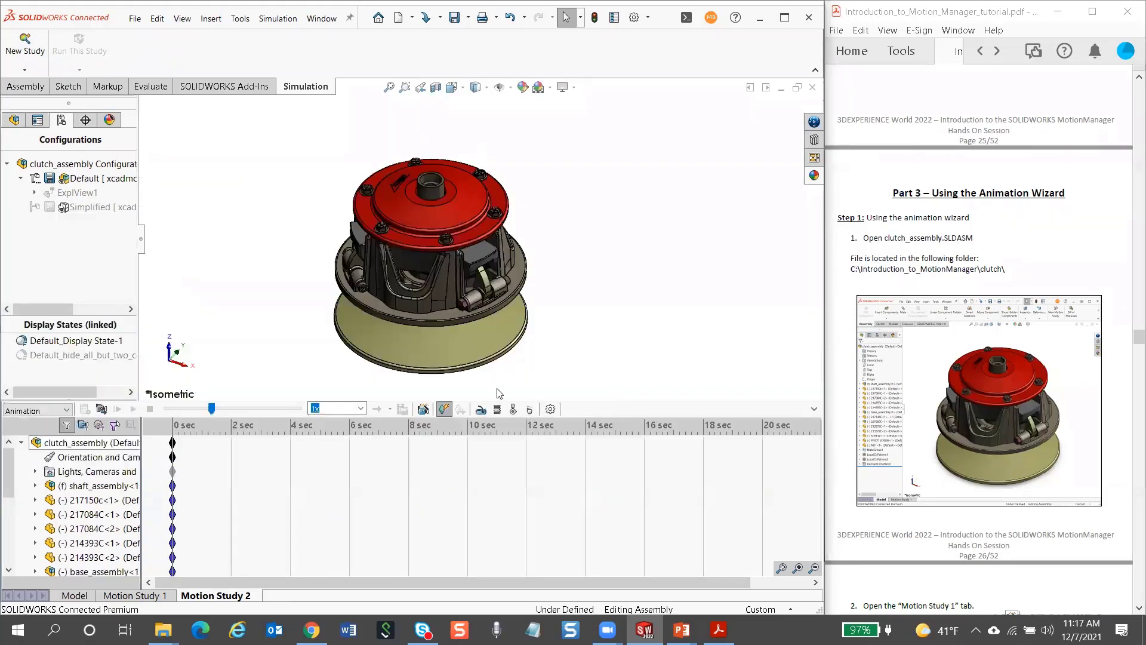
With the Animation Wizard, rotate the model once clockwise about the Y-axis for 5 seconds starting at 0 seconds, and play it from the start
{"action": "middle_click_drag", "start_coordinate": [569, 265], "coordinate": [649, 249], "text": "ctrl"}
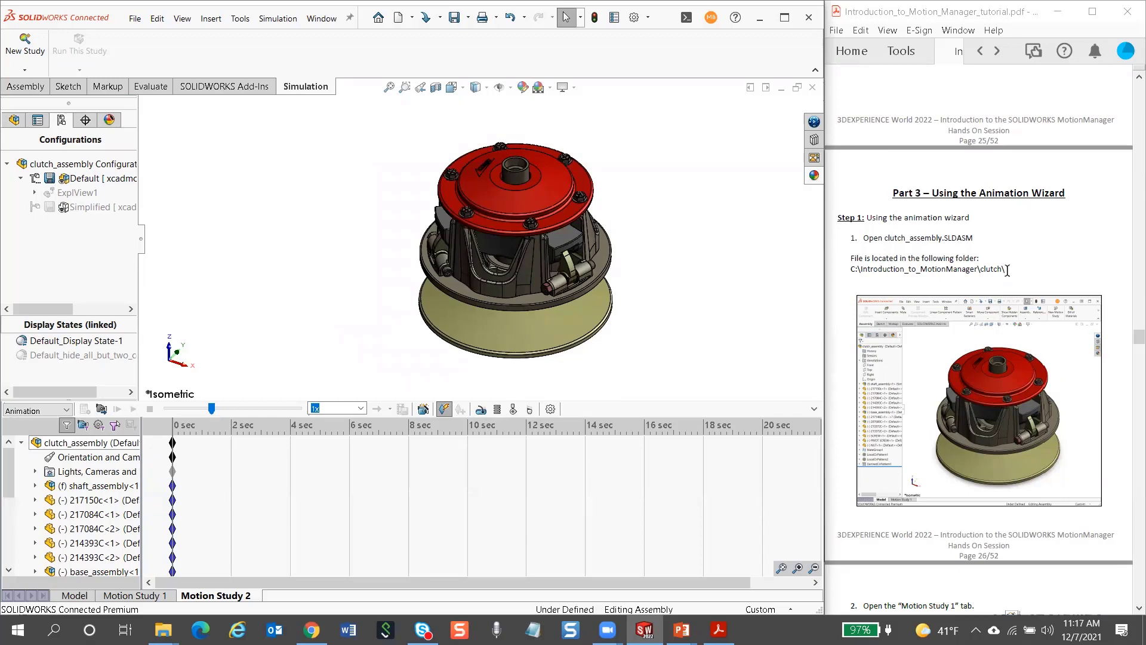
{"action": "scroll", "coordinate": [1007, 270], "scroll_direction": "down", "scroll_amount": 5}
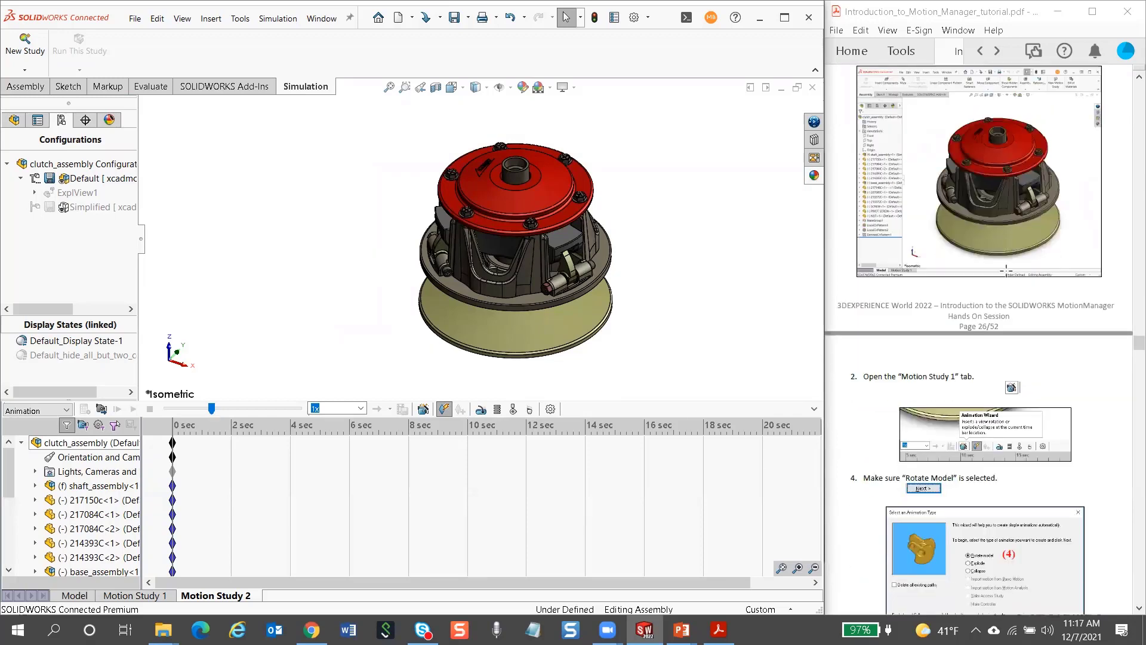
{"action": "scroll", "coordinate": [1007, 270], "scroll_direction": "down", "scroll_amount": 1}
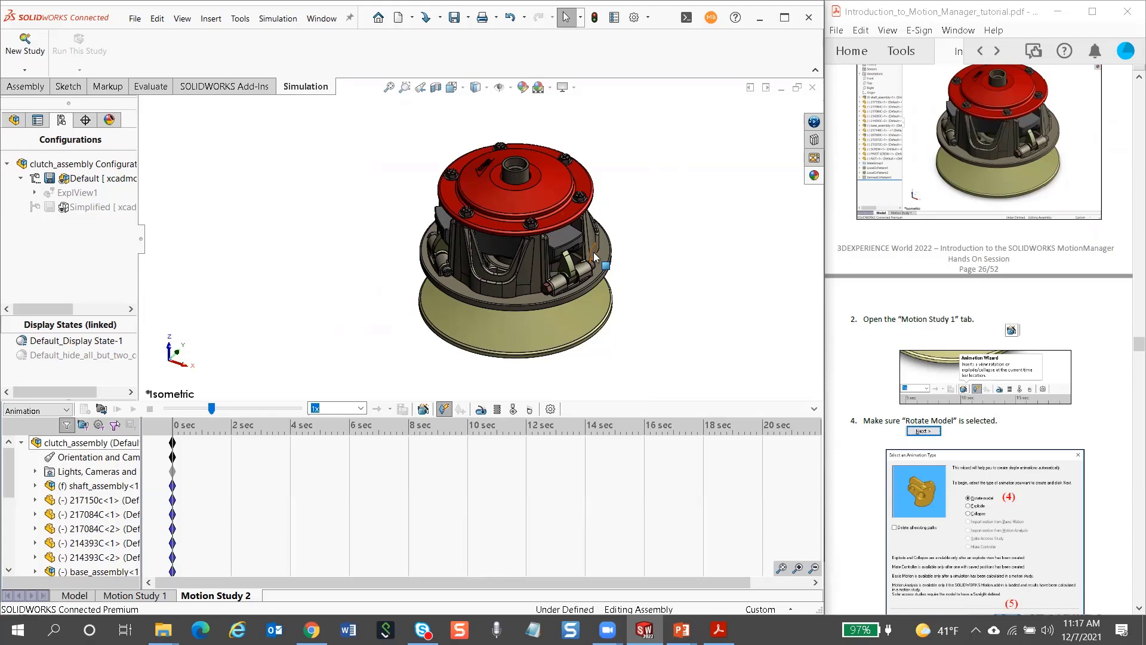
{"action": "left_click", "coordinate": [425, 410]}
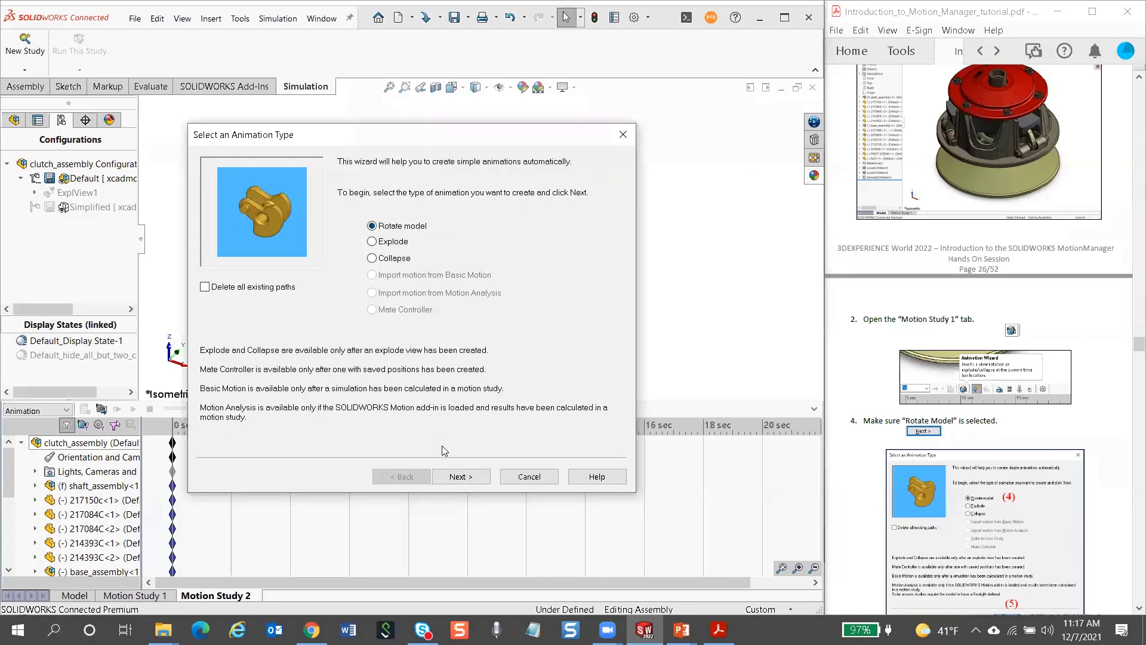
{"action": "left_click", "coordinate": [461, 476]}
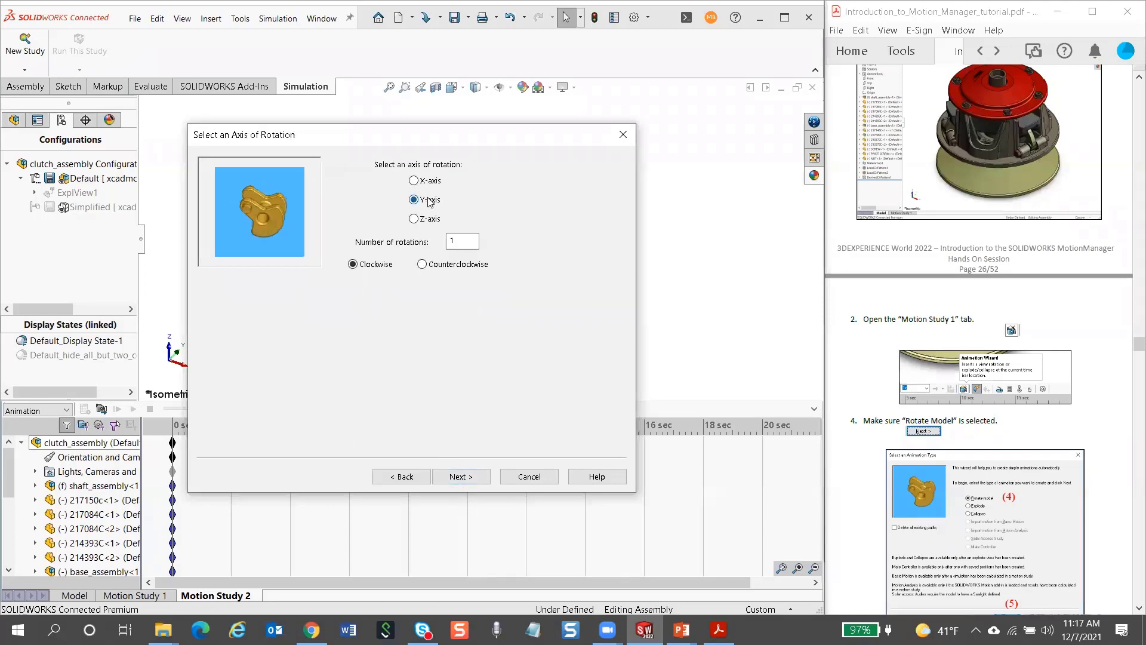
{"action": "double_click", "coordinate": [455, 242]}
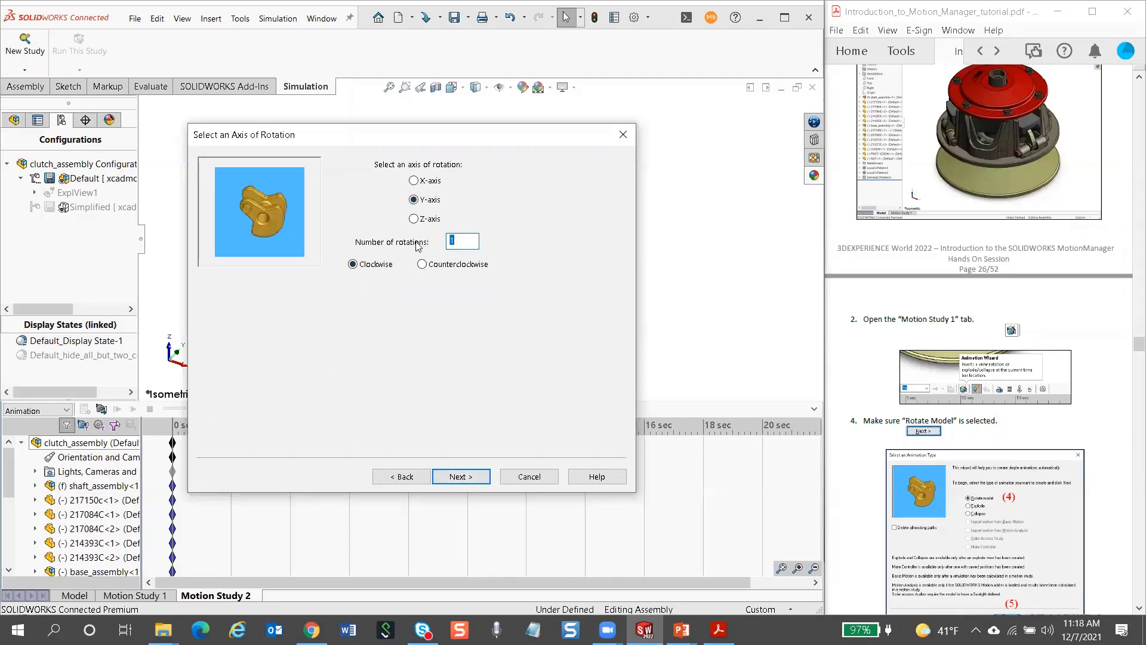
{"action": "left_click", "coordinate": [460, 477]}
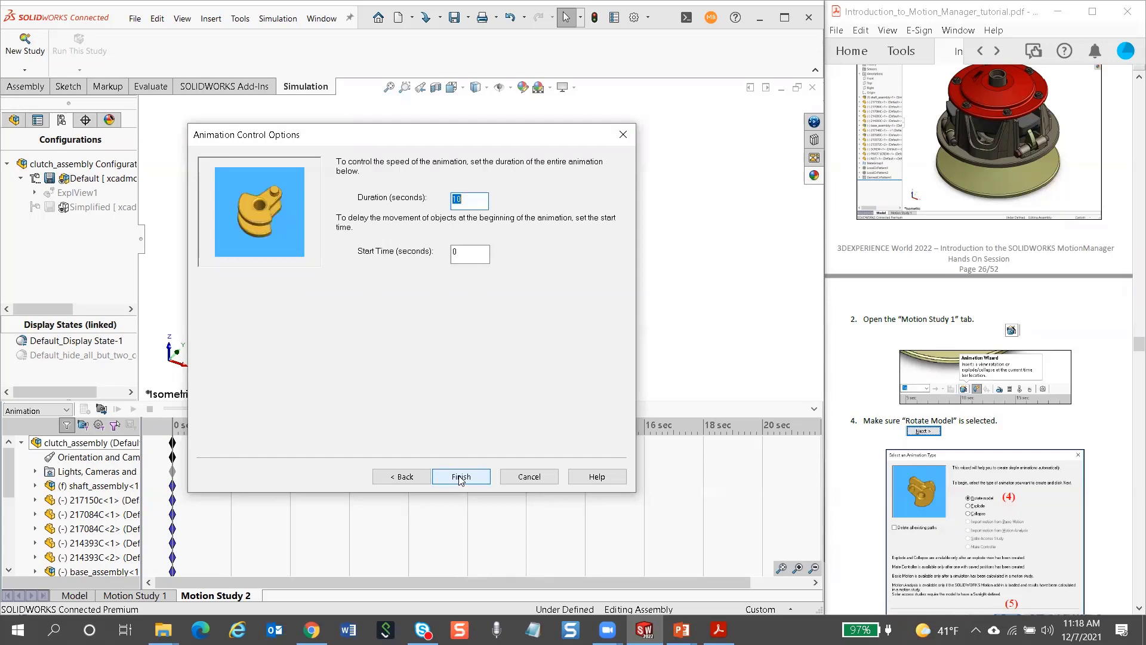
{"action": "type", "text": "5"}
{"action": "left_click", "coordinate": [472, 254]}
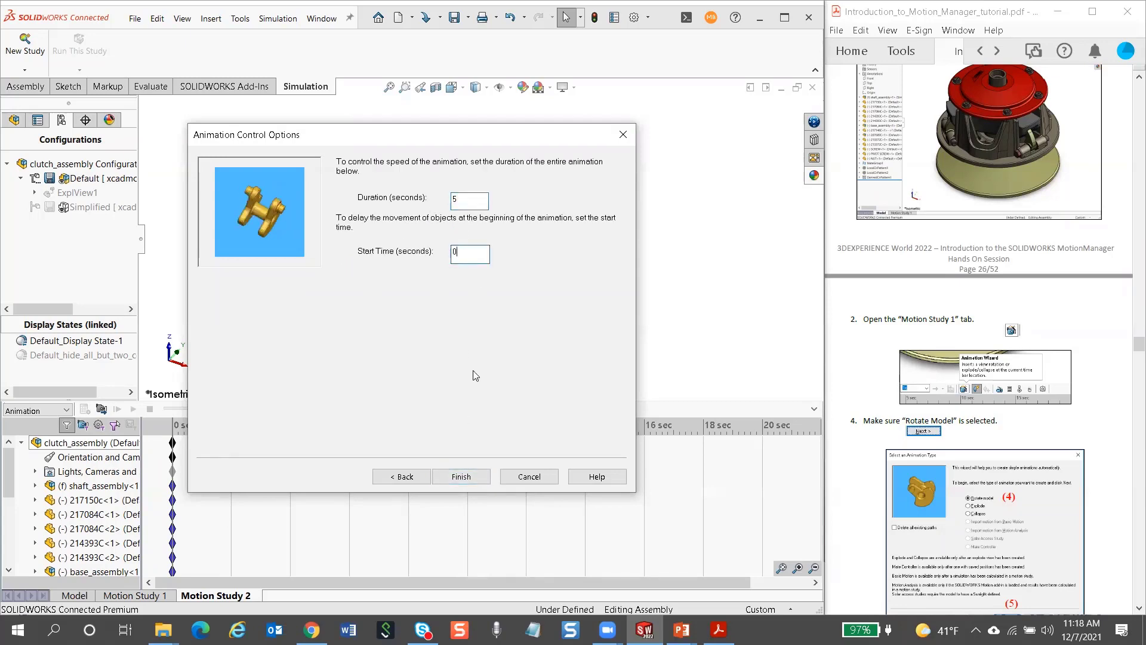
{"action": "left_click", "coordinate": [461, 477]}
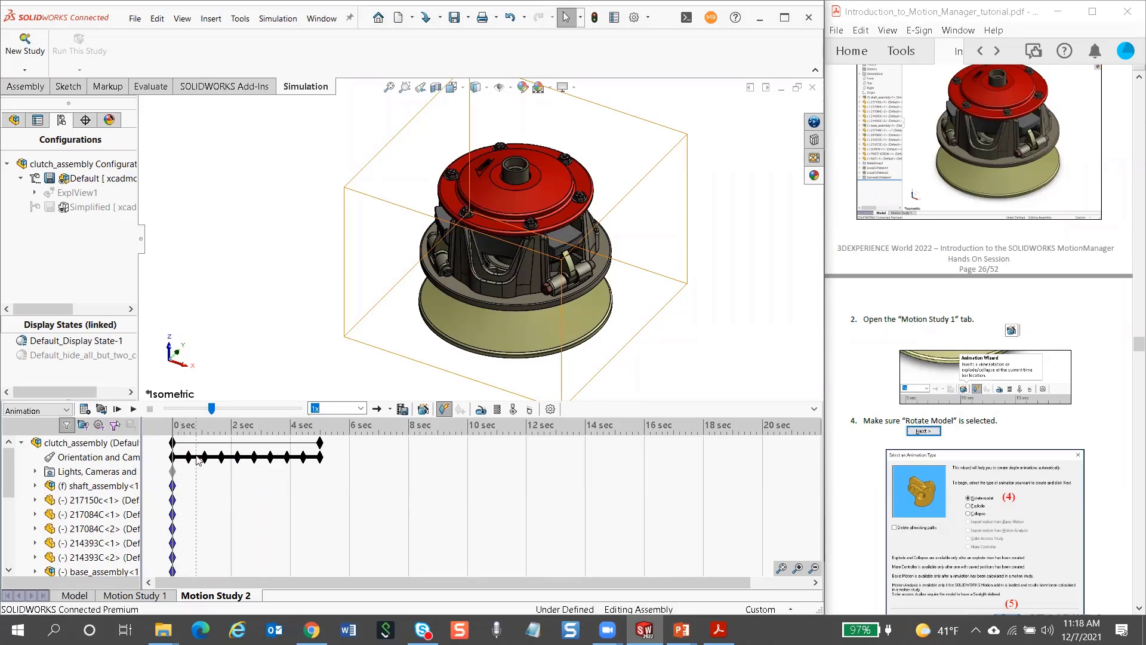
{"action": "left_click", "coordinate": [222, 459]}
{"action": "left_click", "coordinate": [119, 410]}
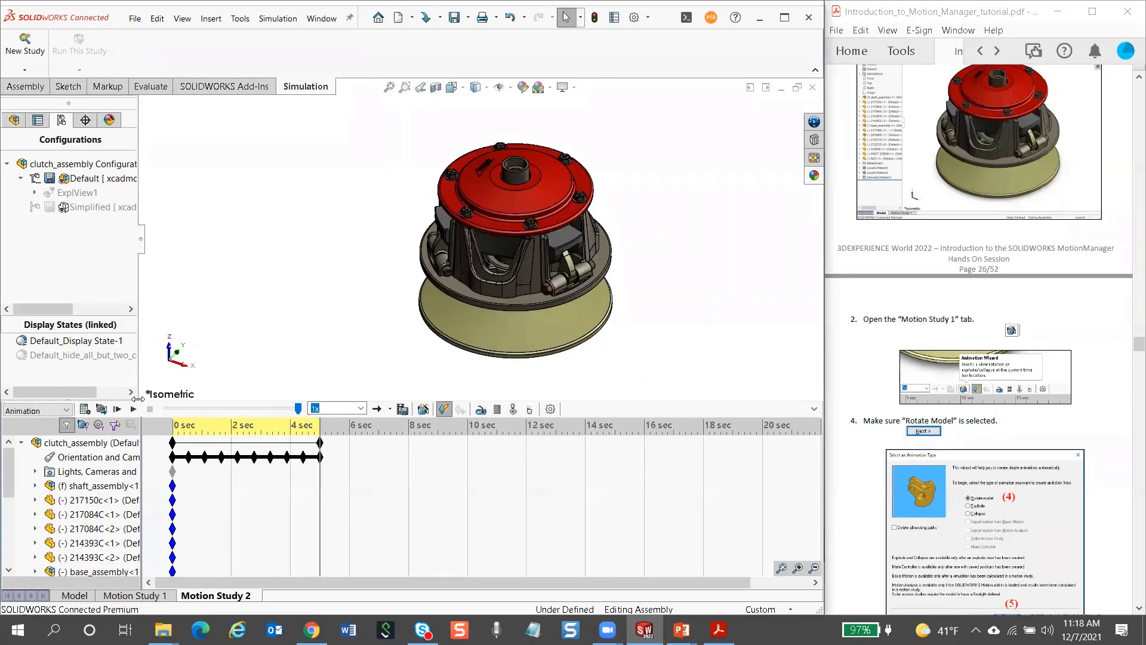
Add an explode animation with the Animation Wizard, with a duration of 5 seconds and a start time of 5 seconds
{"action": "left_click", "coordinate": [423, 409]}
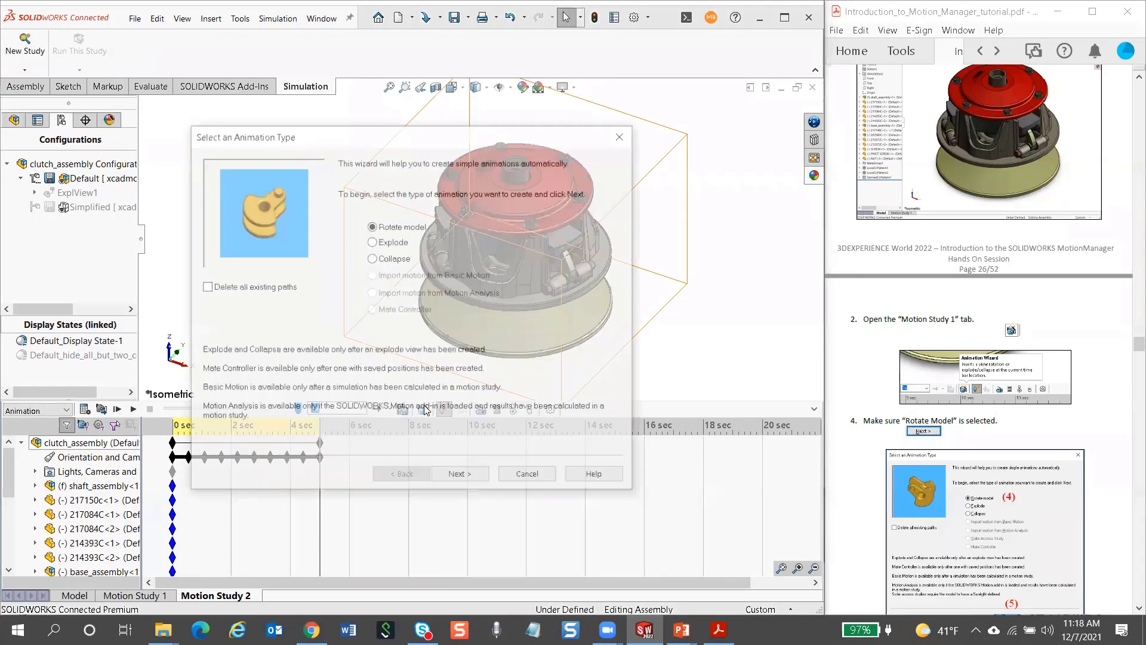
{"action": "left_click", "coordinate": [390, 243]}
{"action": "left_click", "coordinate": [462, 476]}
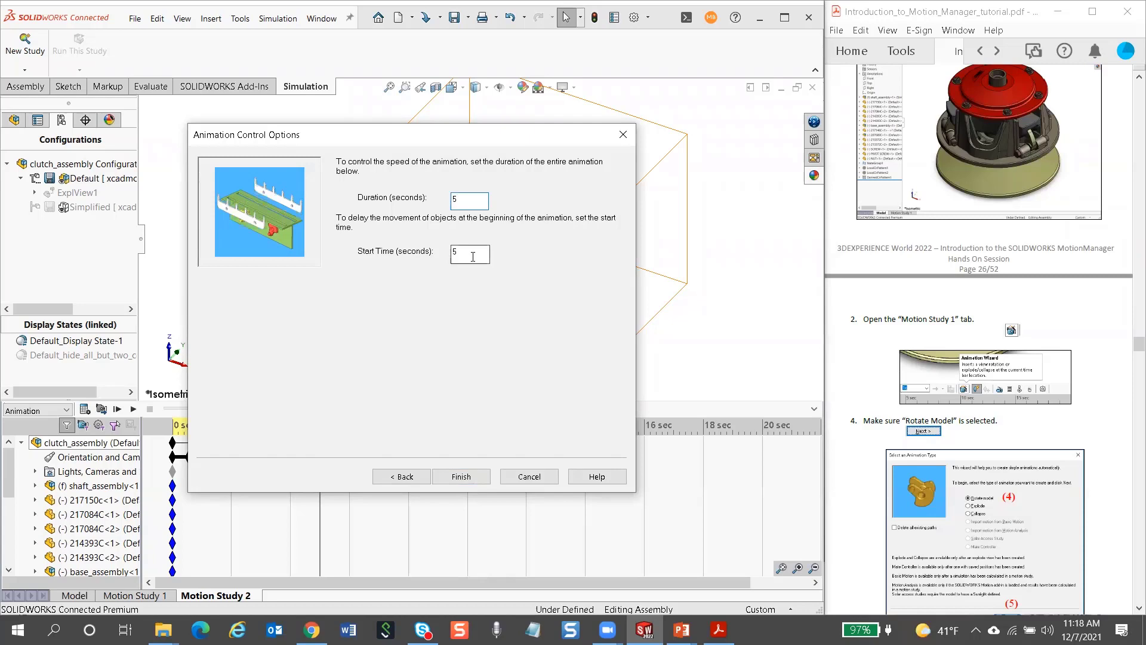
{"action": "left_click", "coordinate": [455, 477]}
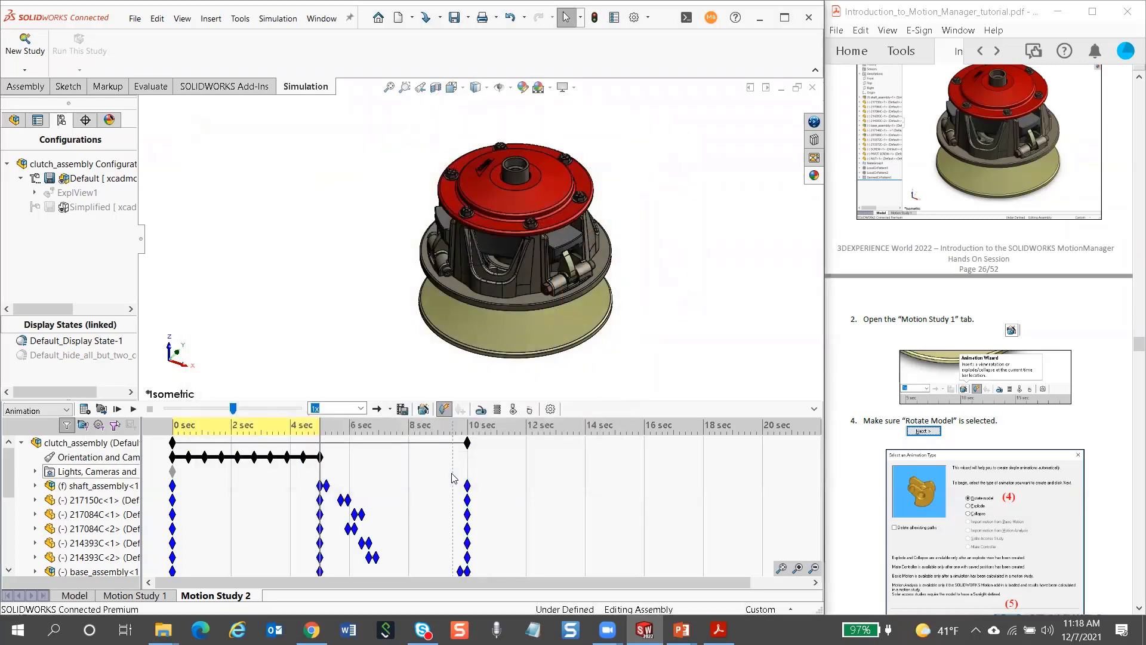
Inspect the explode key points of 217150c<1> on the timeline, and calculate and replay Motion Study 2 from the start
{"action": "left_click", "coordinate": [798, 567]}
{"action": "left_click", "coordinate": [799, 568]}
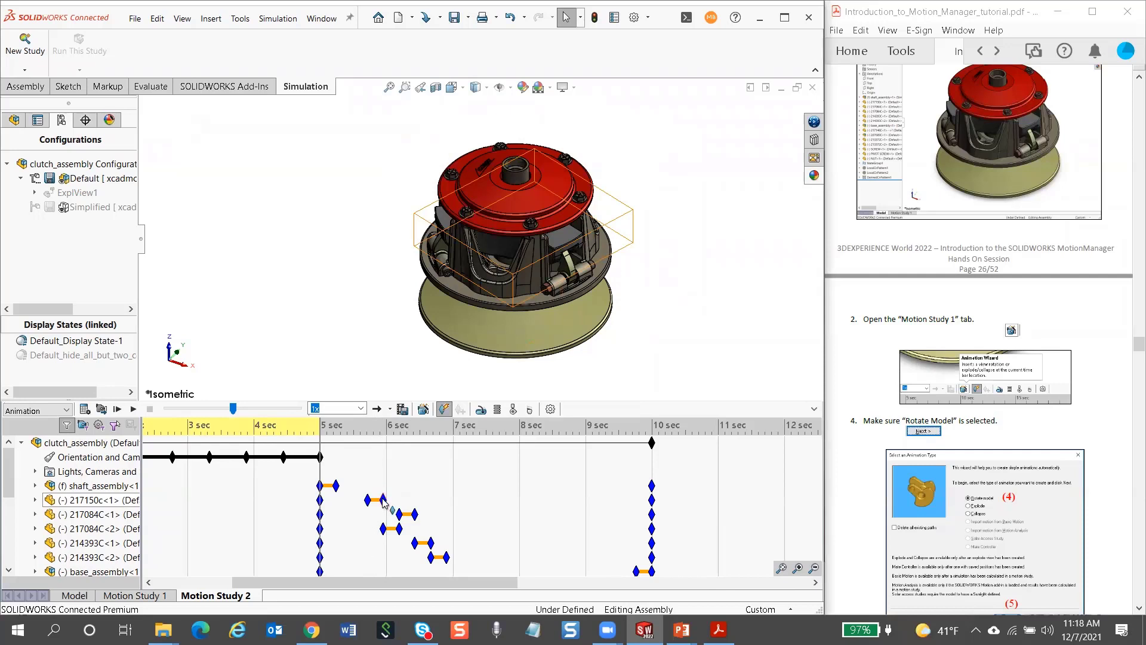
{"action": "mouse_move", "coordinate": [384, 497]}
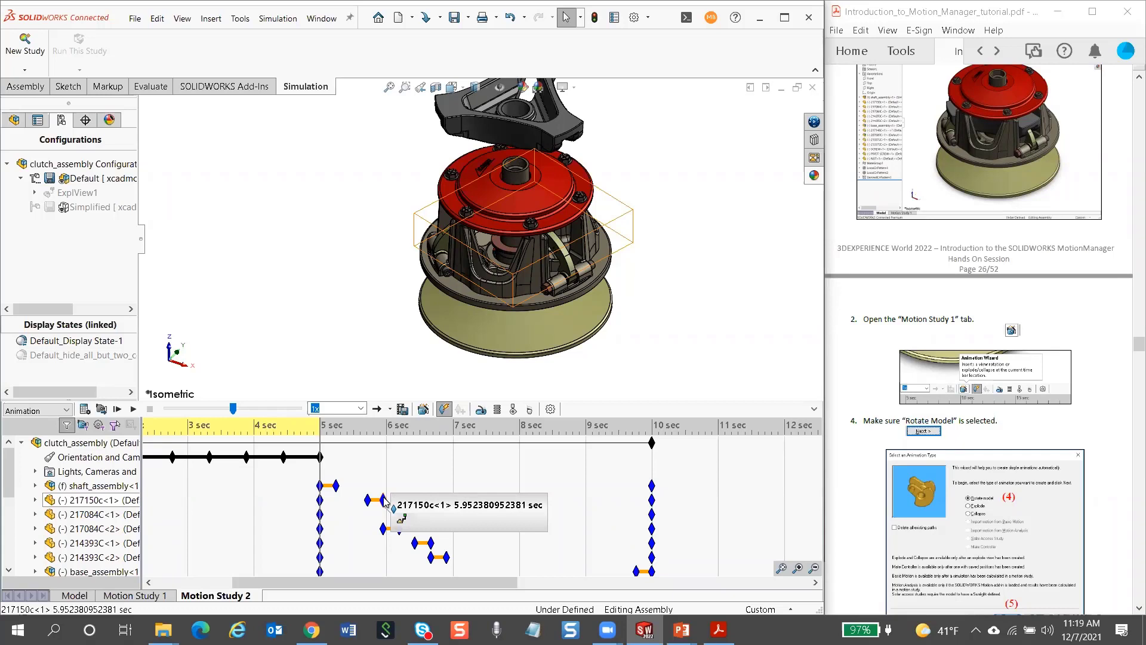
{"action": "left_click", "coordinate": [815, 568]}
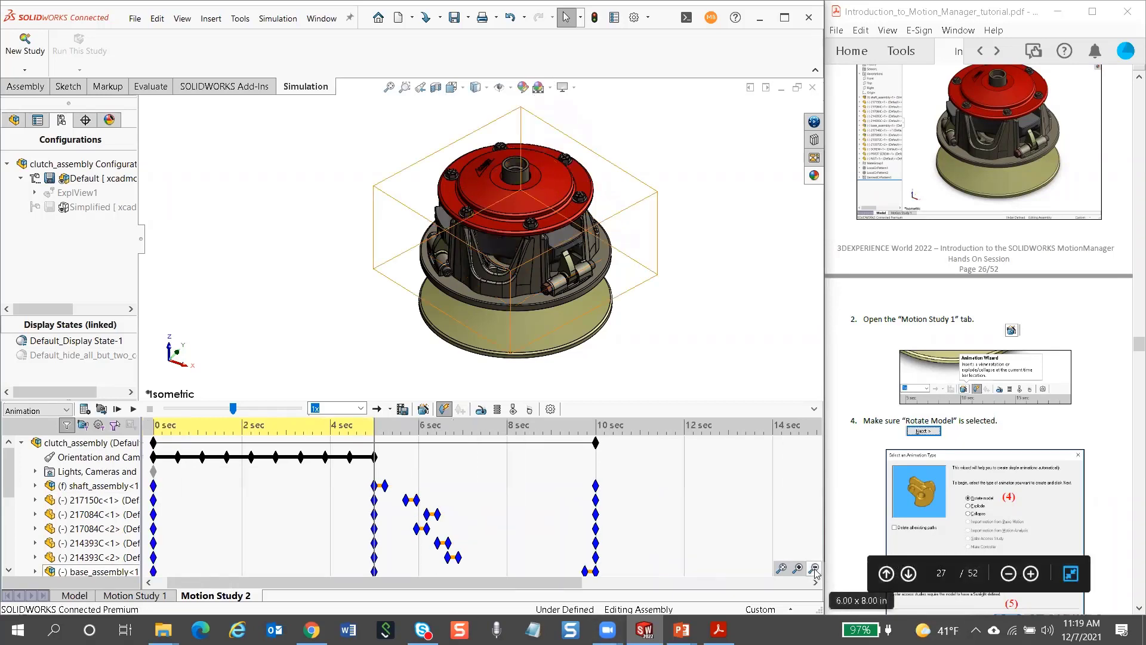
{"action": "left_click", "coordinate": [814, 568]}
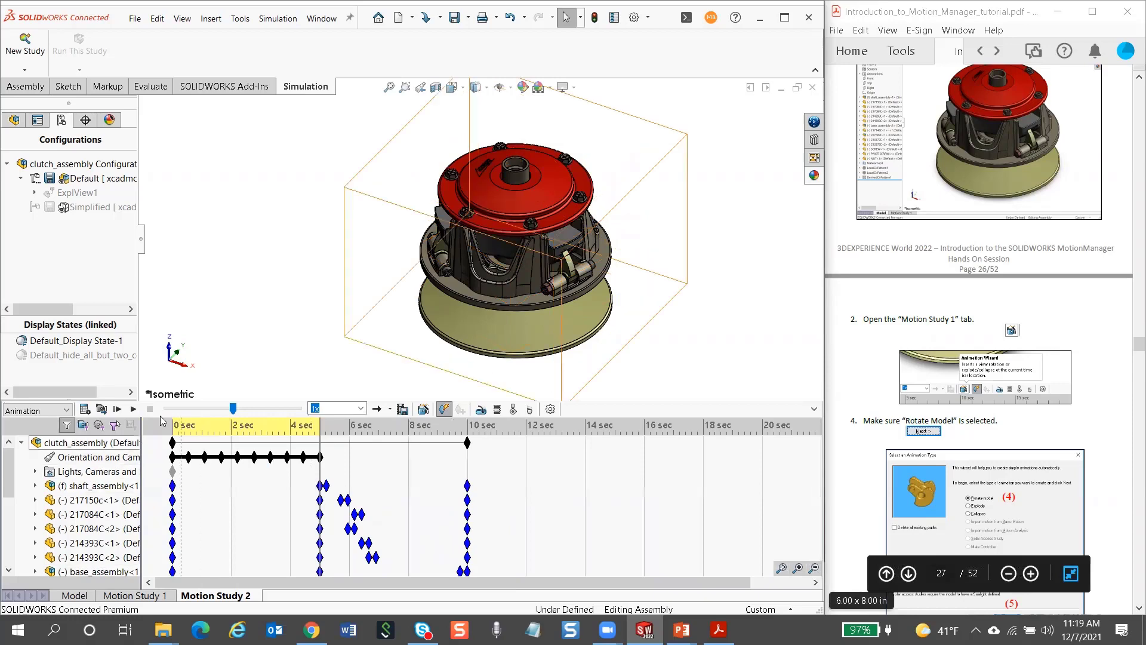
{"action": "left_click", "coordinate": [85, 410]}
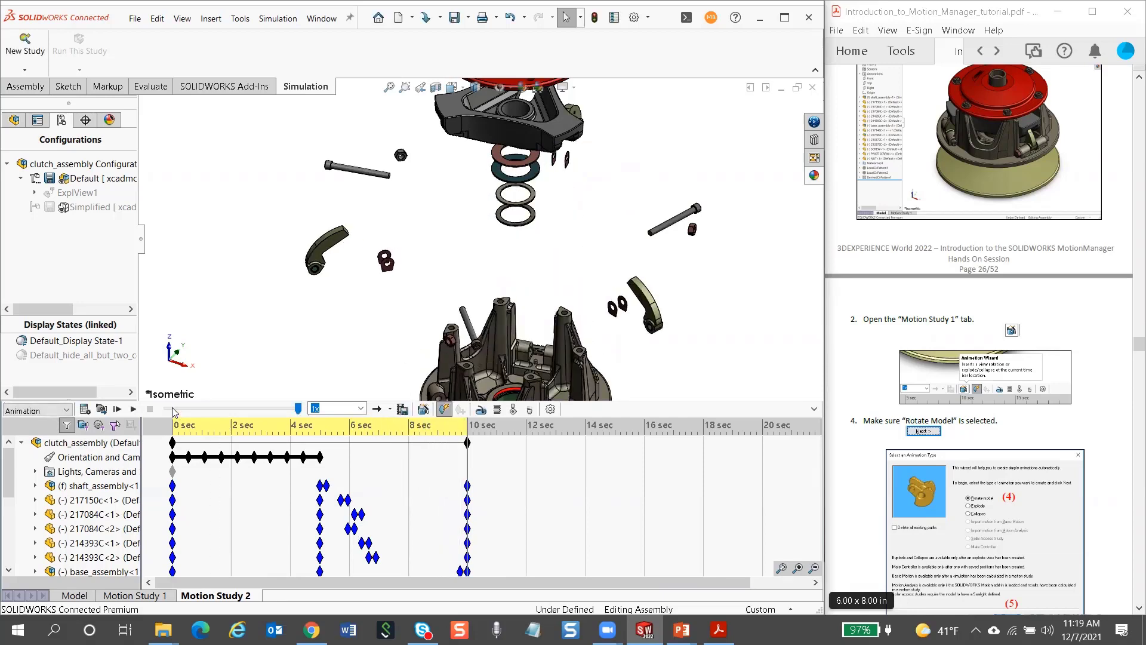
{"action": "left_click", "coordinate": [119, 410]}
Add a collapse animation with the Animation Wizard, with a duration of 5 seconds and a start time of 10 seconds
{"action": "left_click", "coordinate": [428, 408]}
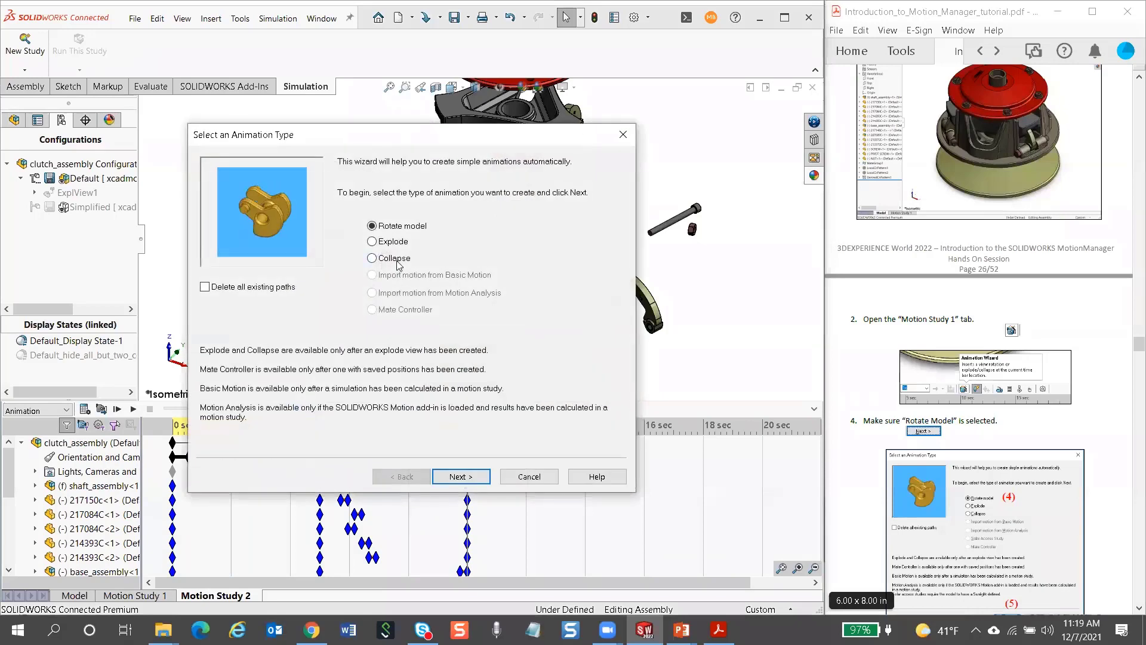
{"action": "left_click", "coordinate": [372, 258]}
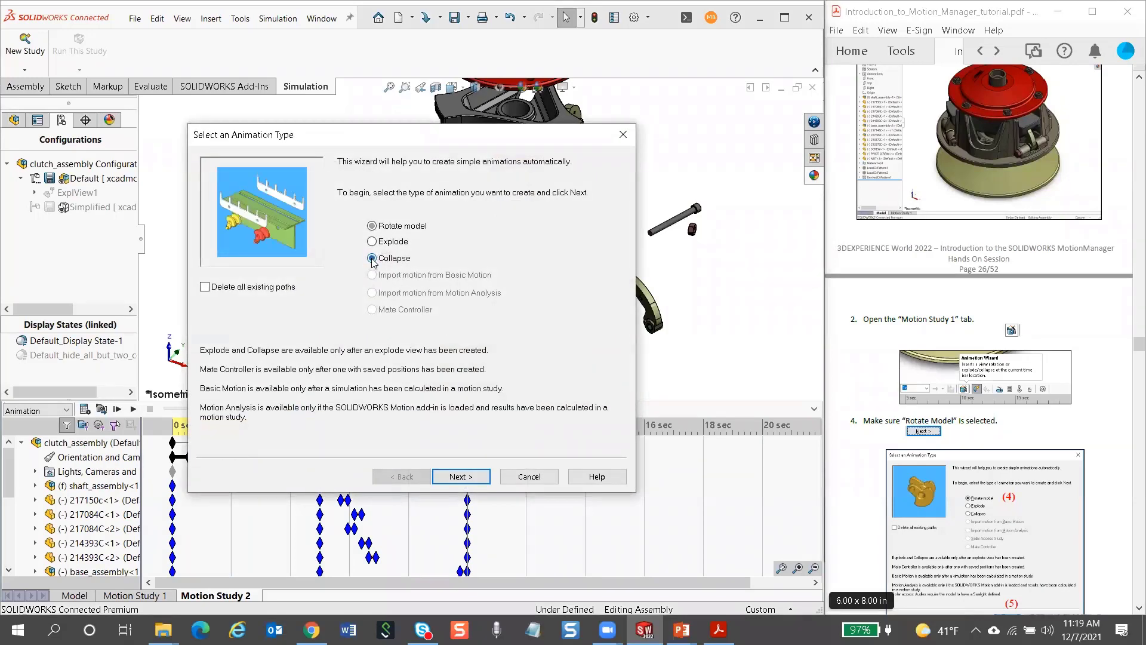
{"action": "left_click", "coordinate": [460, 477]}
{"action": "type", "text": "5"}
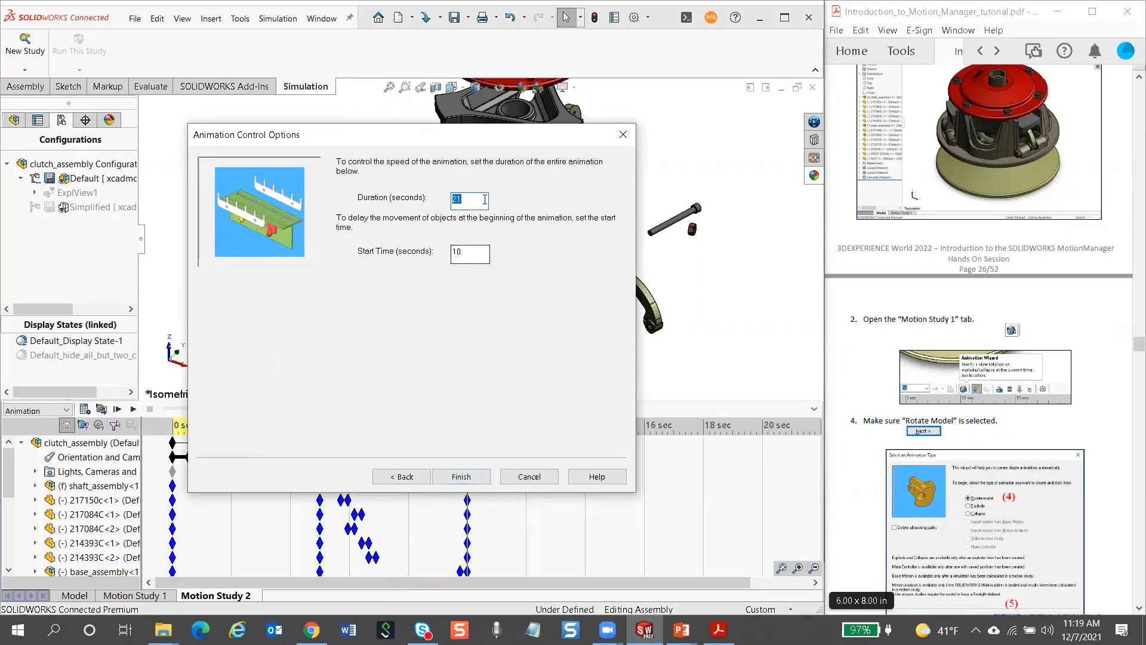
{"action": "left_click", "coordinate": [473, 253]}
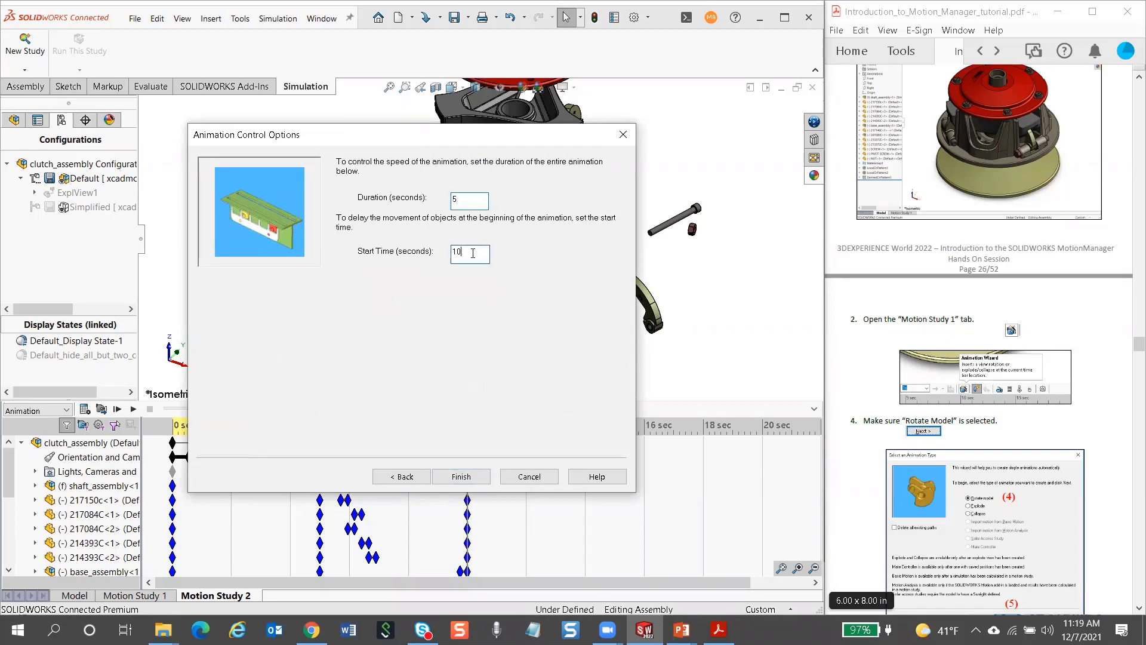
{"action": "left_click", "coordinate": [472, 473]}
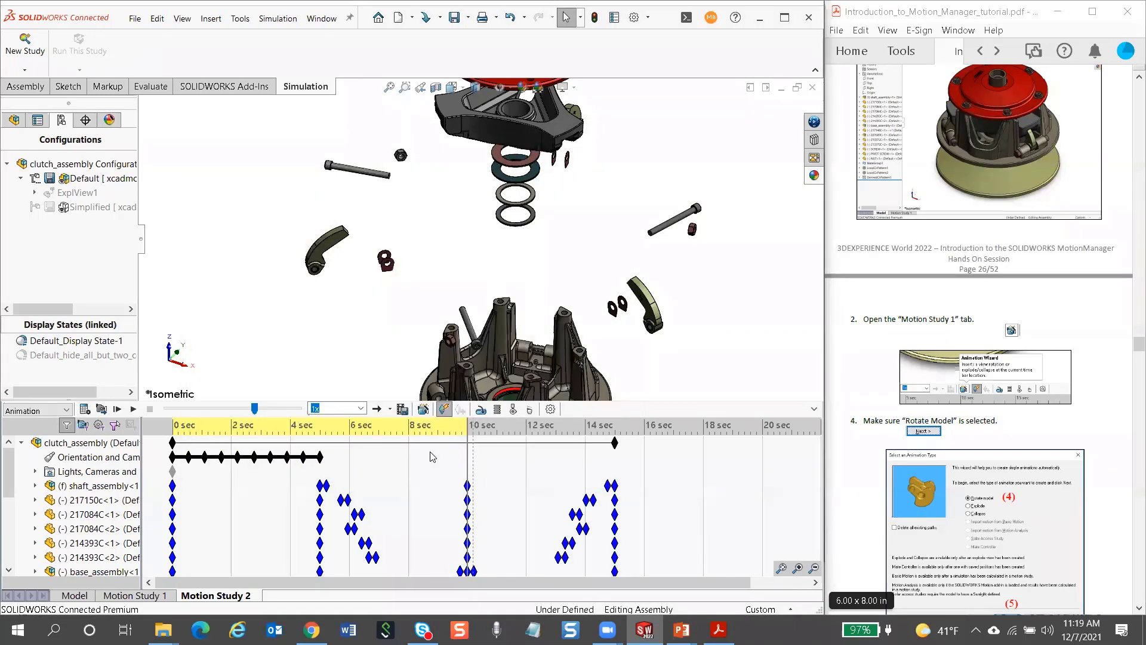
Calculate Motion Study 2 with the collapse included, play it from the start, and advance the PDF tutorial to the Save Animation instructions
{"action": "left_click", "coordinate": [84, 409]}
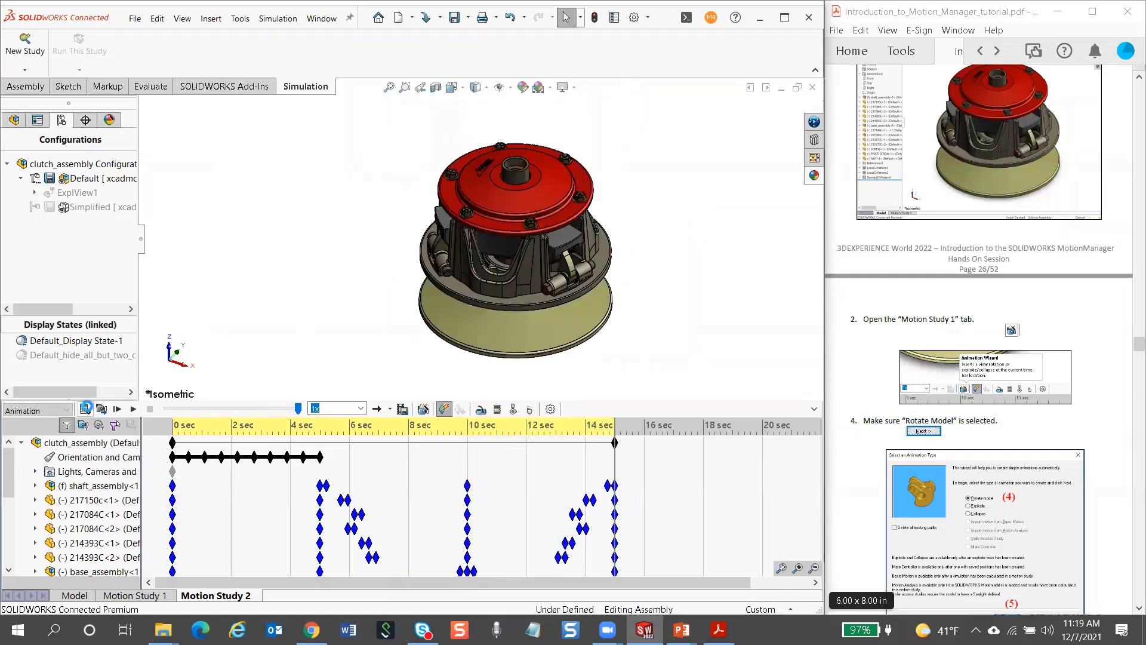
{"action": "left_click", "coordinate": [117, 408]}
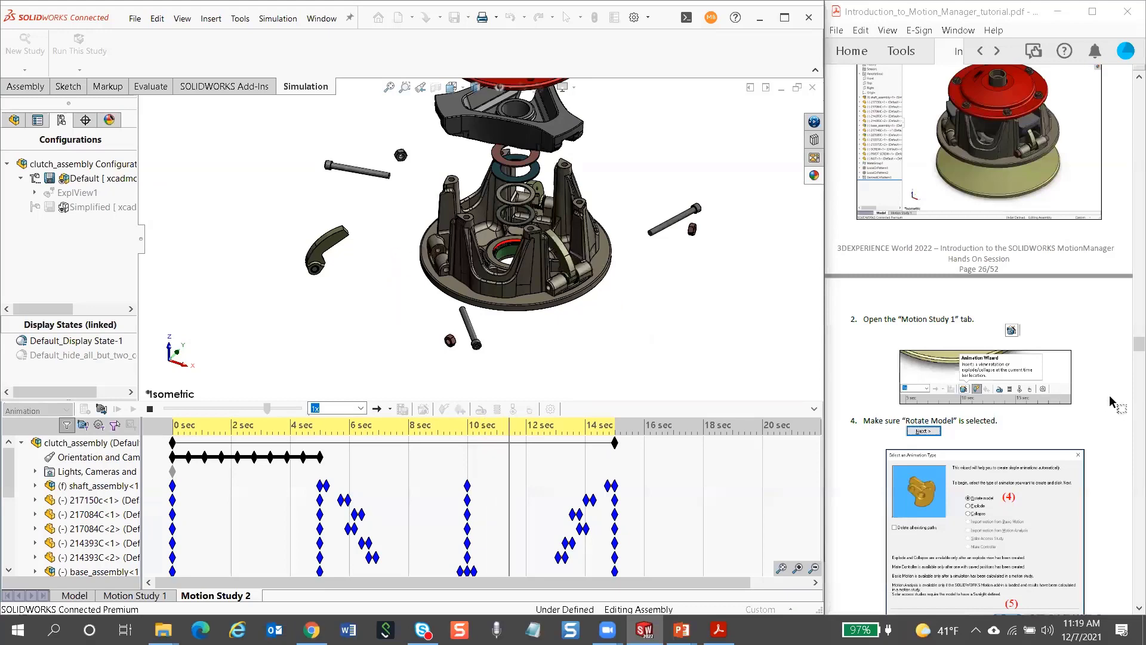
{"action": "scroll", "coordinate": [1080, 397], "scroll_direction": "down", "scroll_amount": 10}
{"action": "scroll", "coordinate": [1079, 393], "scroll_direction": "down", "scroll_amount": 20}
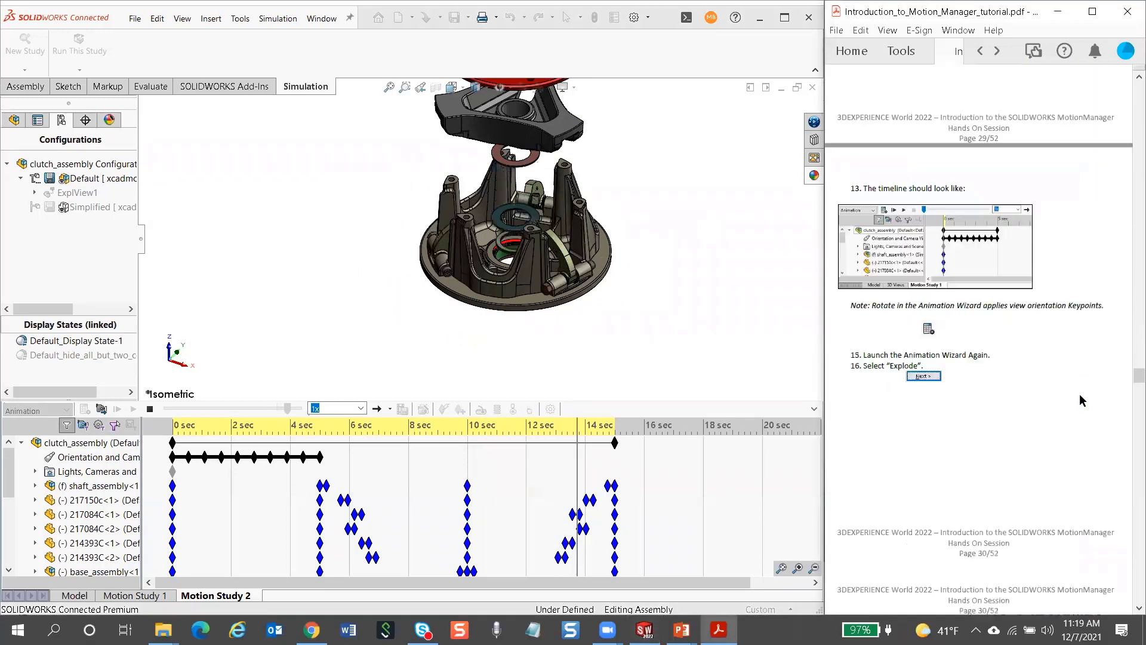
{"action": "scroll", "coordinate": [1077, 393], "scroll_direction": "down", "scroll_amount": 15}
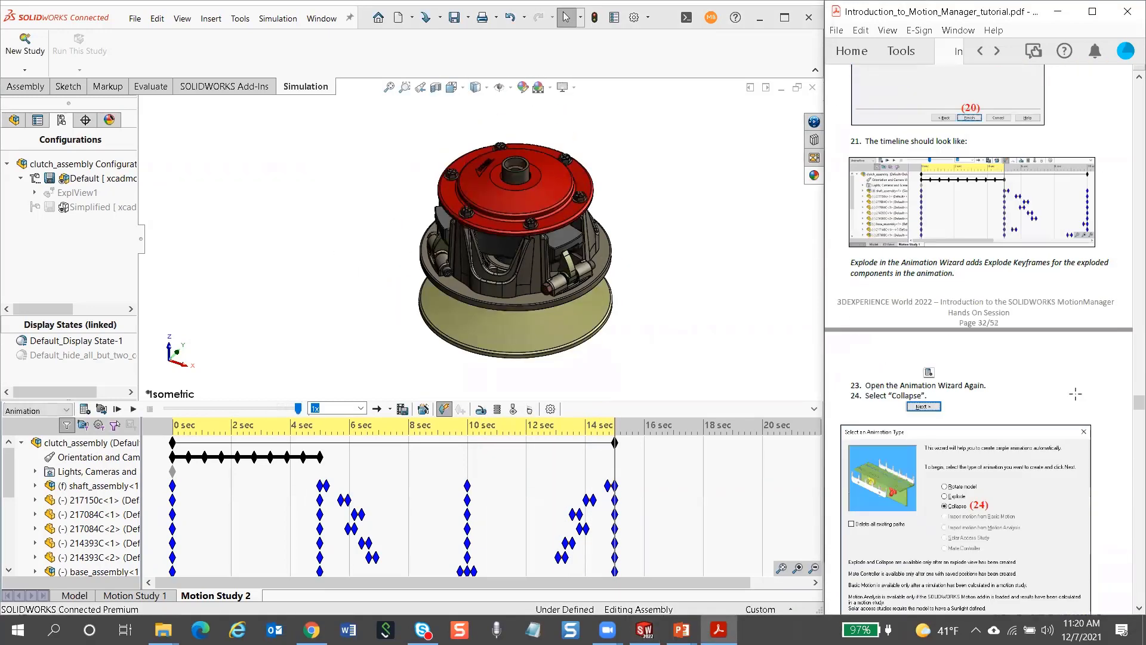
{"action": "scroll", "coordinate": [1071, 394], "scroll_direction": "down", "scroll_amount": 3}
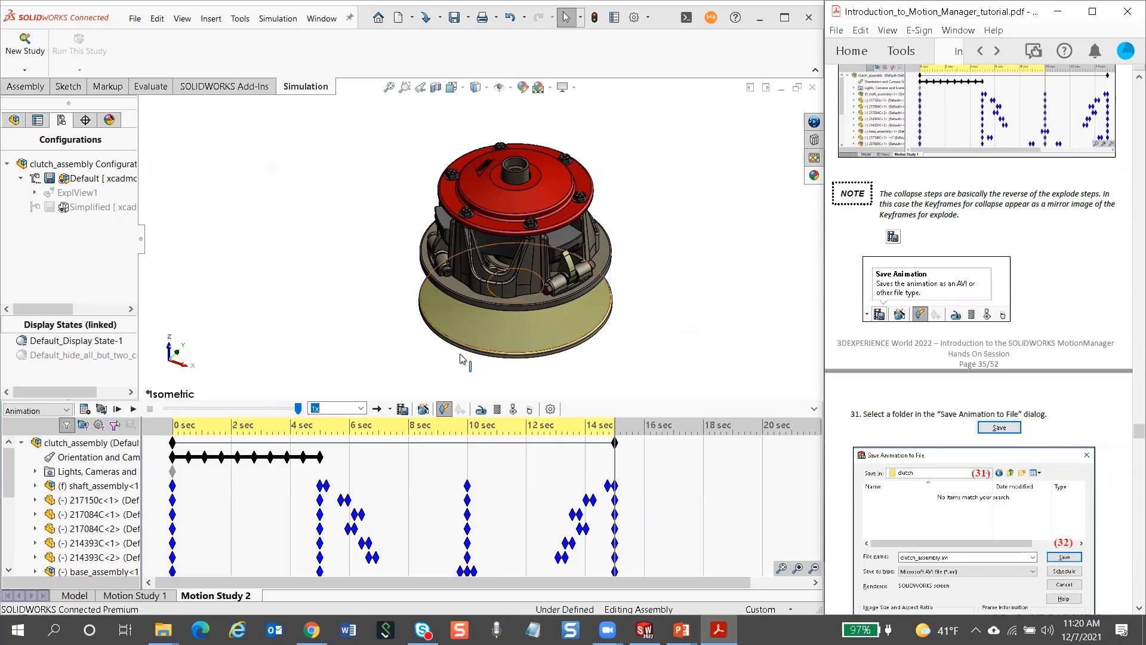
Start saving the Motion Study 2 animation to a file and choose the Desktop as the destination folder
{"action": "left_click", "coordinate": [404, 411]}
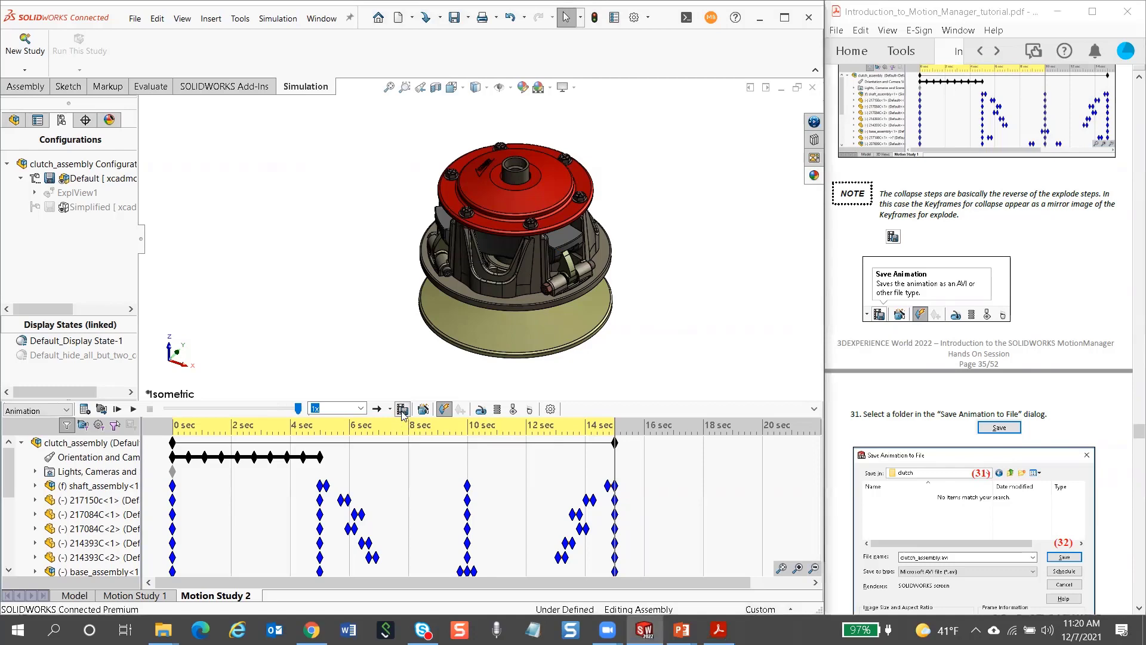
{"action": "left_click", "coordinate": [404, 412]}
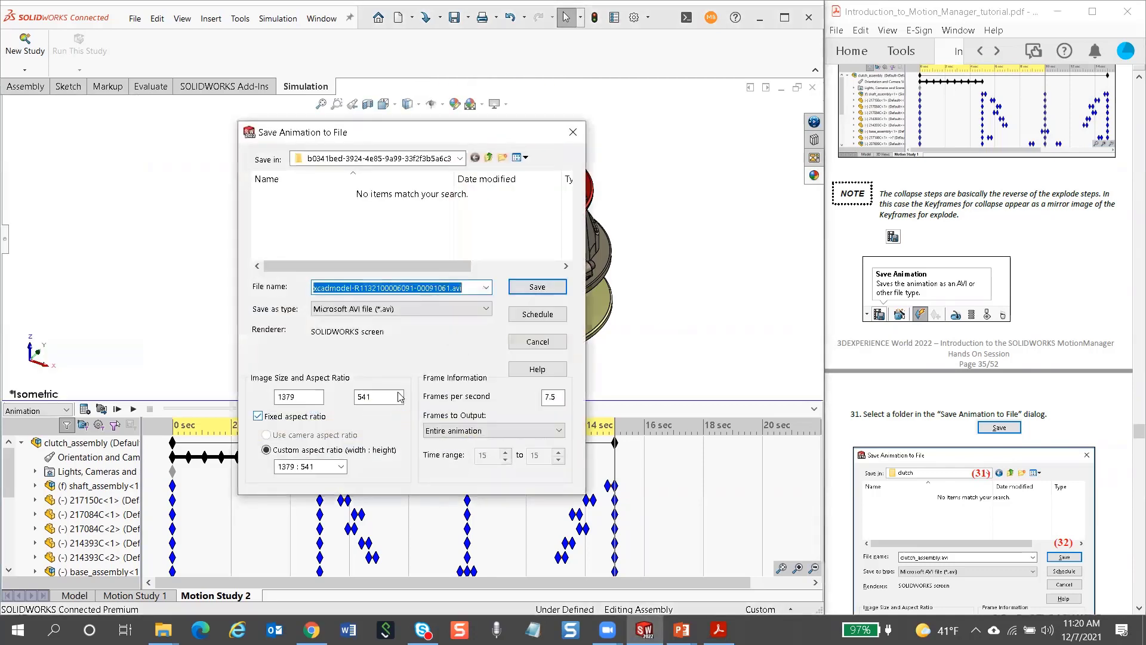
{"action": "left_click", "coordinate": [461, 158]}
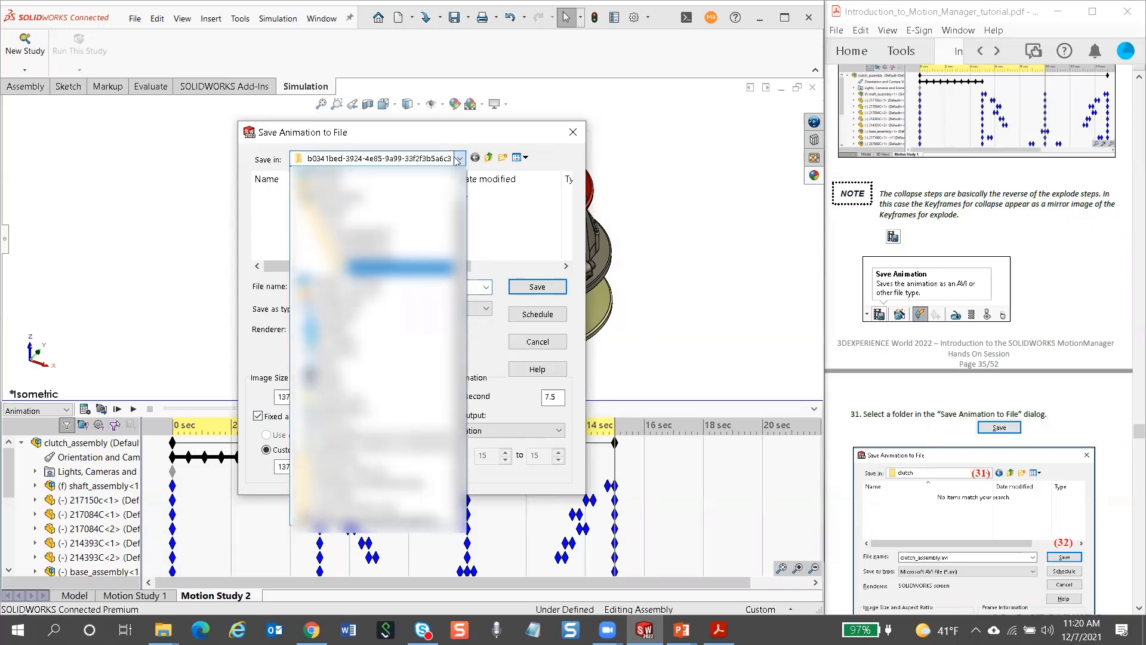
{"action": "left_click", "coordinate": [335, 220]}
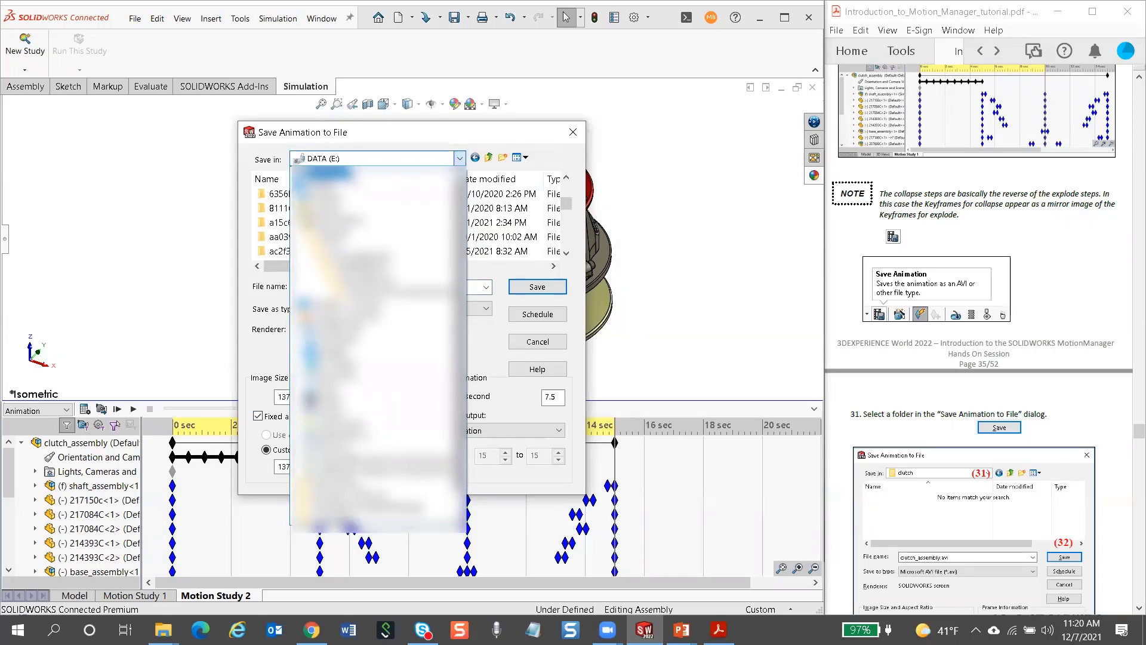
{"action": "left_click", "coordinate": [367, 183]}
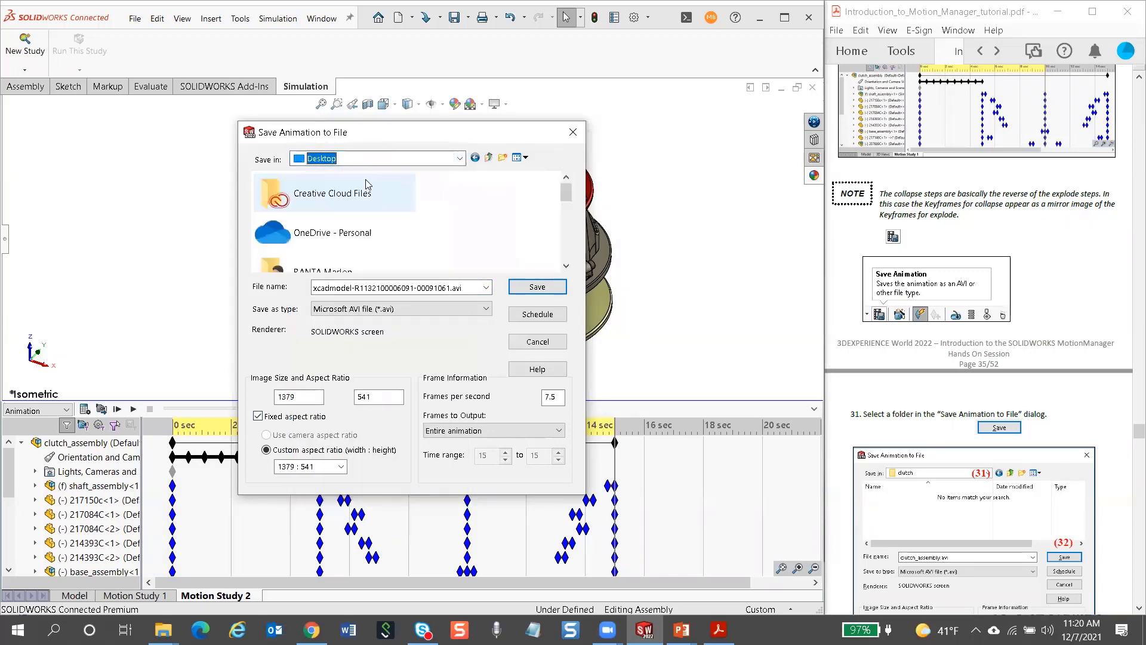
Name the animation file clutch_animation, set its type to MP4 Video file (*.mp4), and save it without recalculating the motion study
{"action": "left_click", "coordinate": [470, 289]}
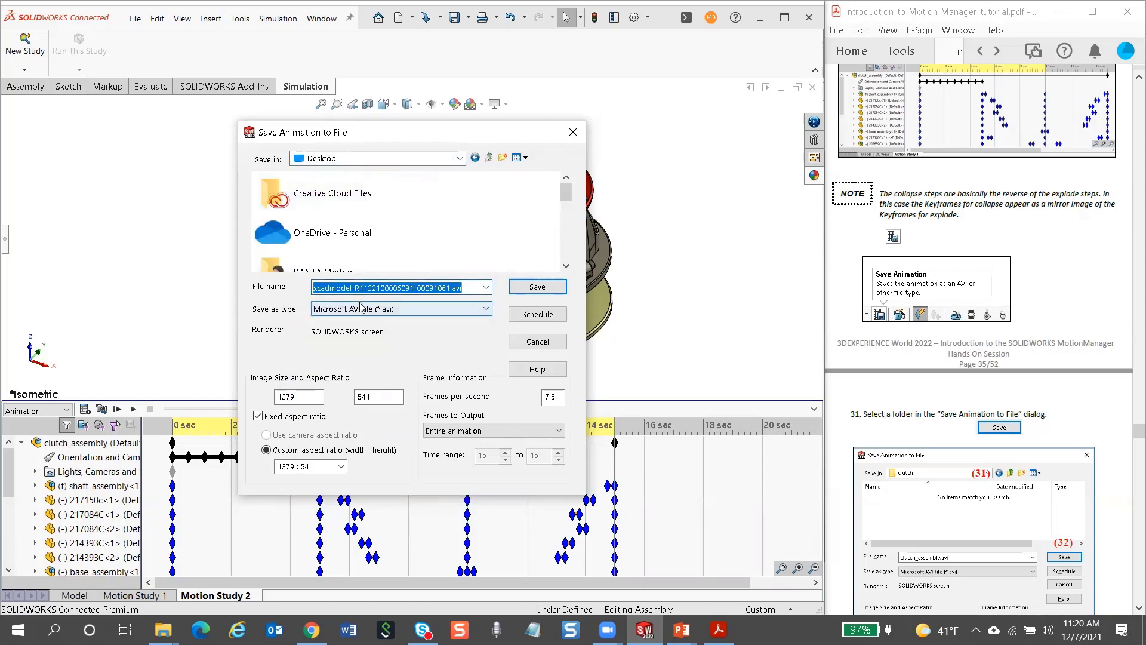
{"action": "type", "text": "clut"}
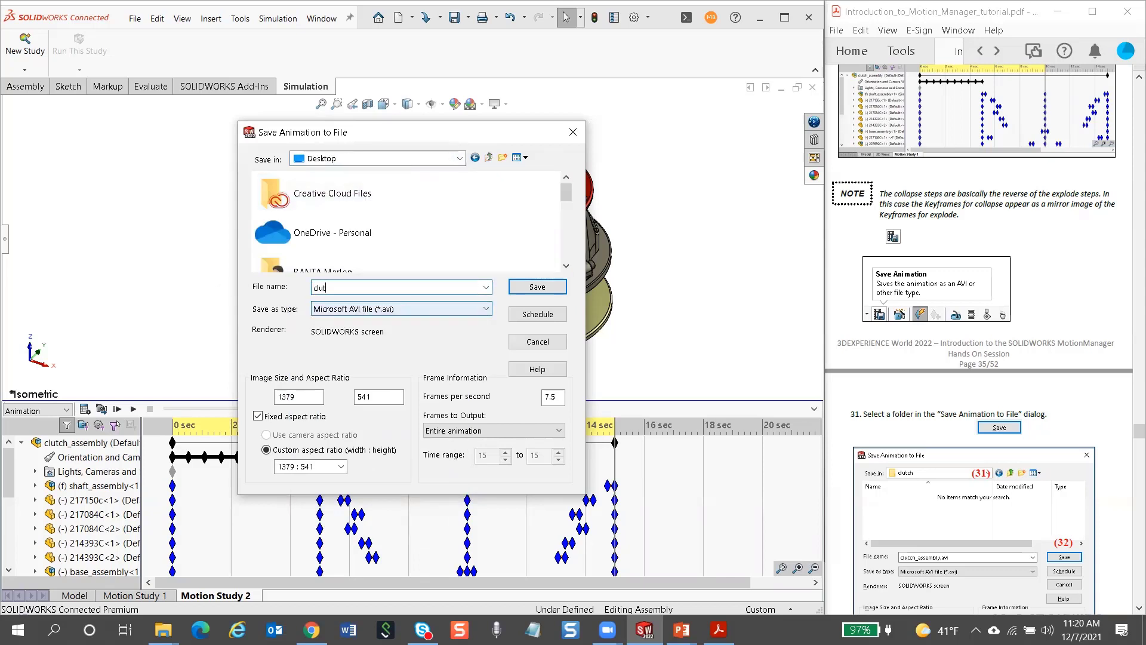
{"action": "type", "text": "ch_animation"}
{"action": "left_click", "coordinate": [484, 314]}
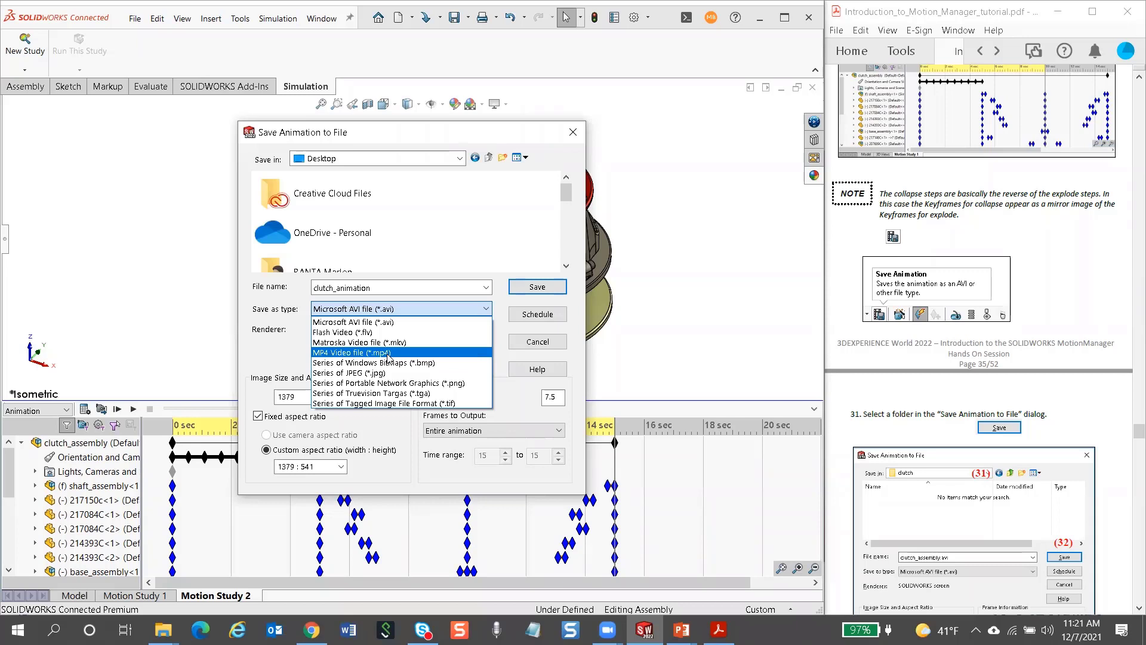
{"action": "left_click", "coordinate": [387, 357]}
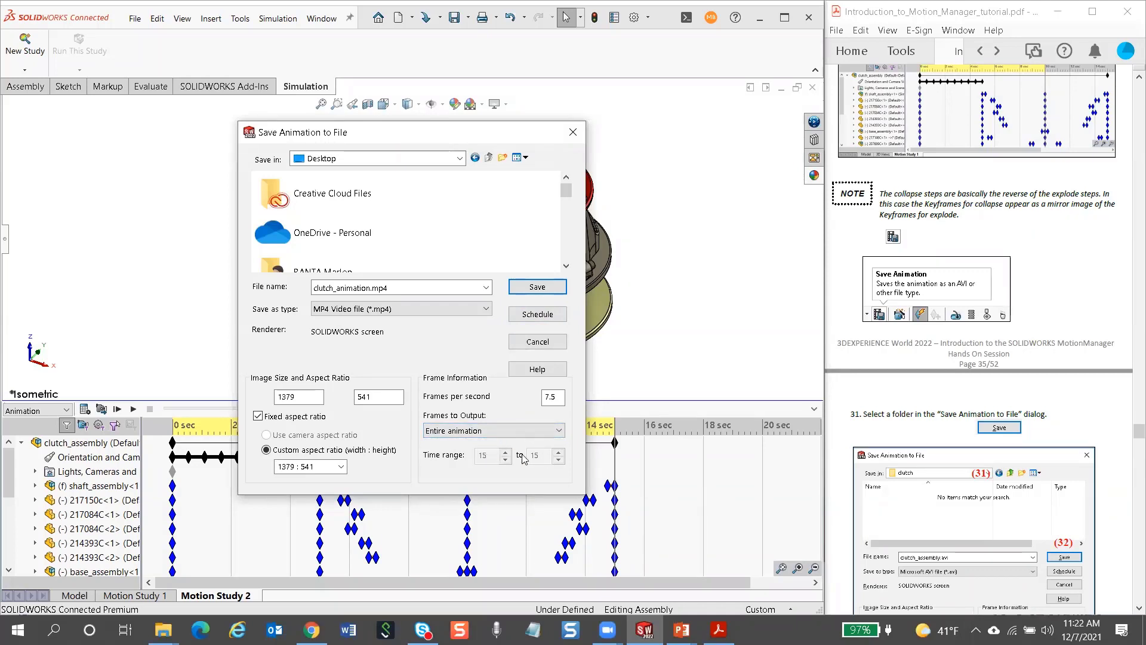
{"action": "left_click", "coordinate": [544, 288]}
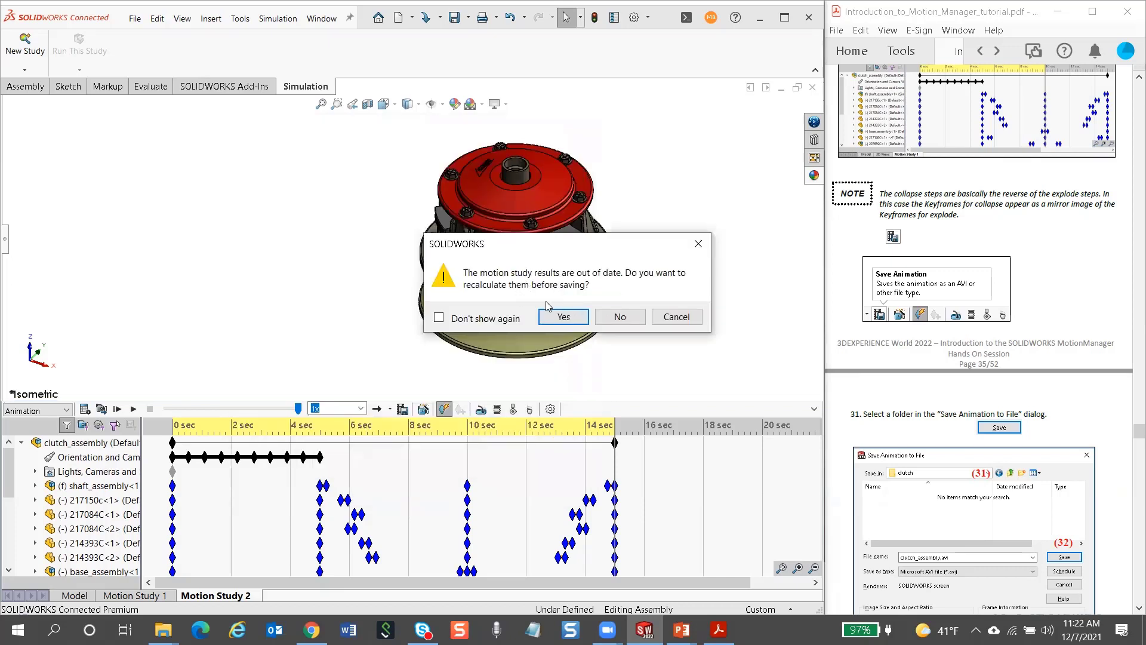
{"action": "left_click", "coordinate": [620, 318]}
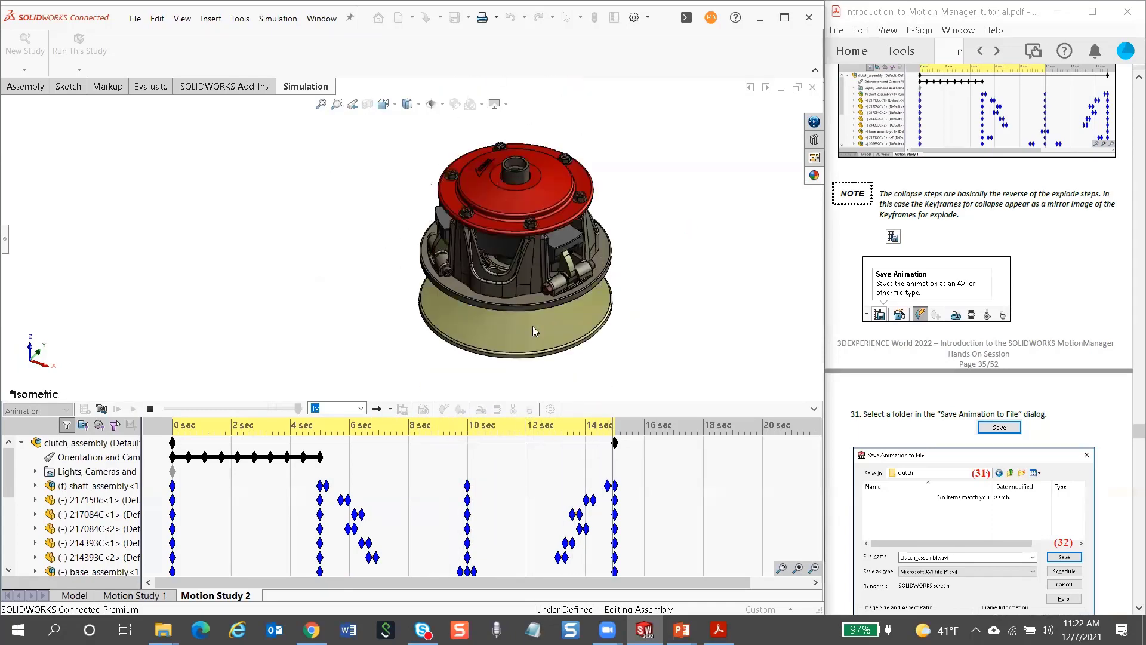
Open clutch_animation.mp4 from the Desktop folder in File Explorer, watch the exported video, and close the player
{"action": "mouse_move", "coordinate": [163, 630]}
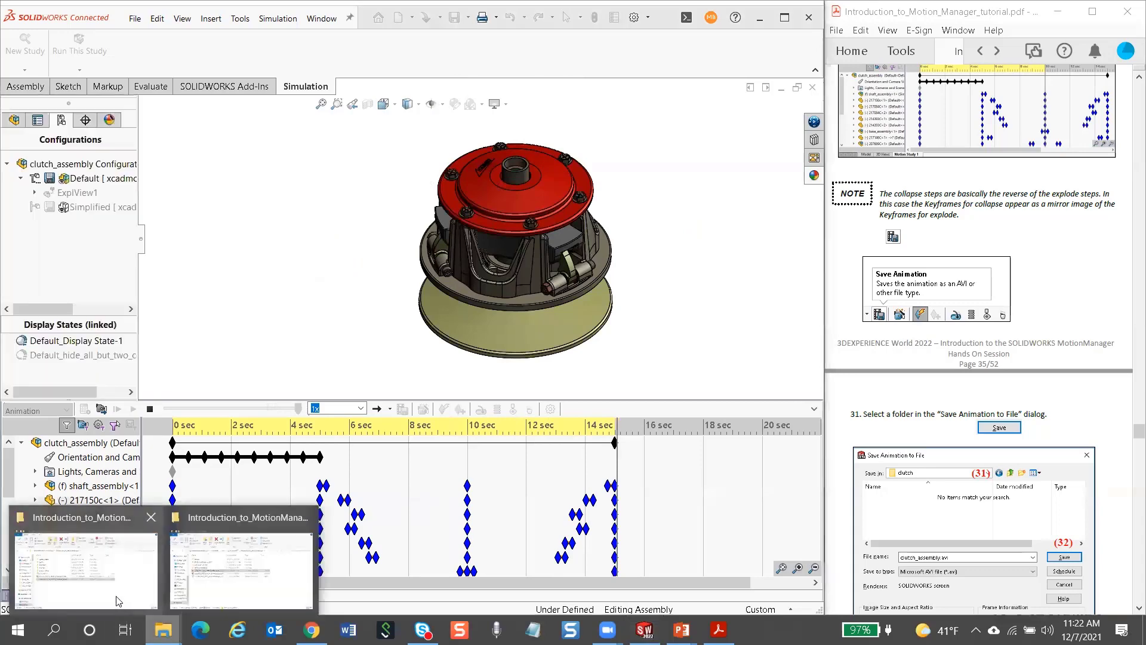
{"action": "left_click", "coordinate": [150, 588]}
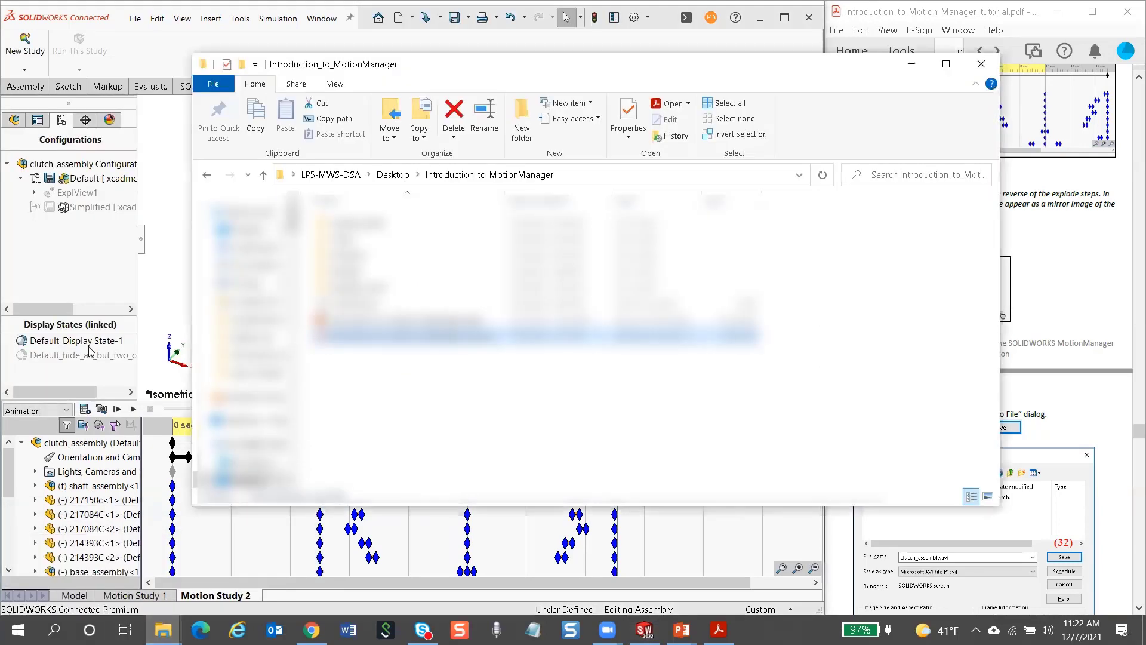
{"action": "left_click", "coordinate": [256, 230]}
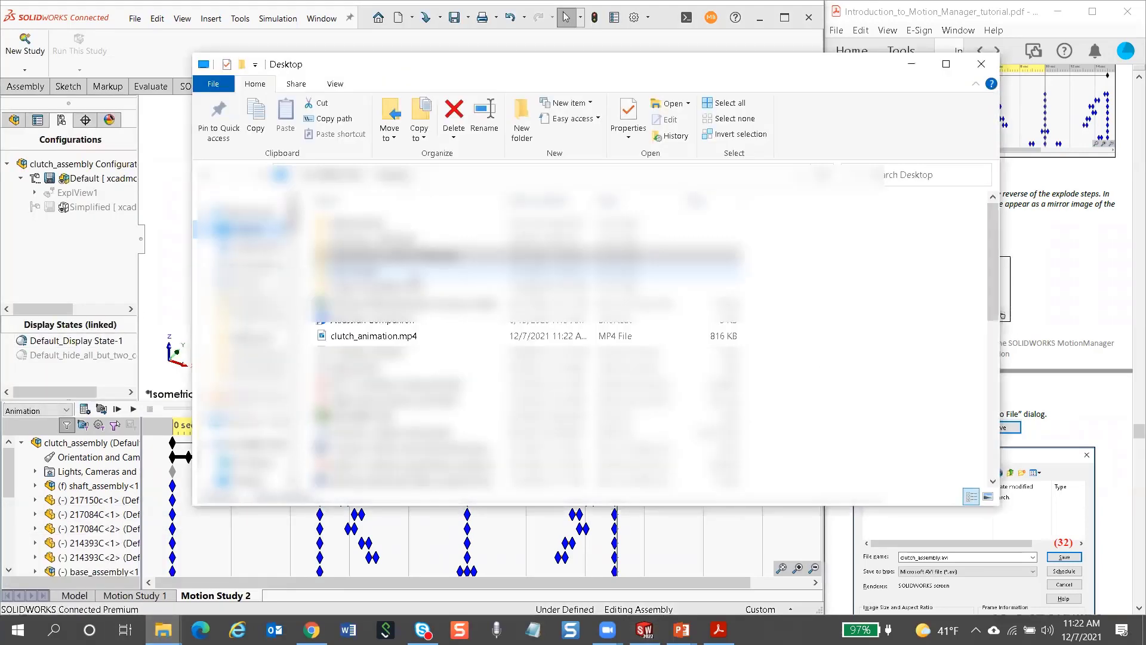
{"action": "left_click", "coordinate": [378, 337]}
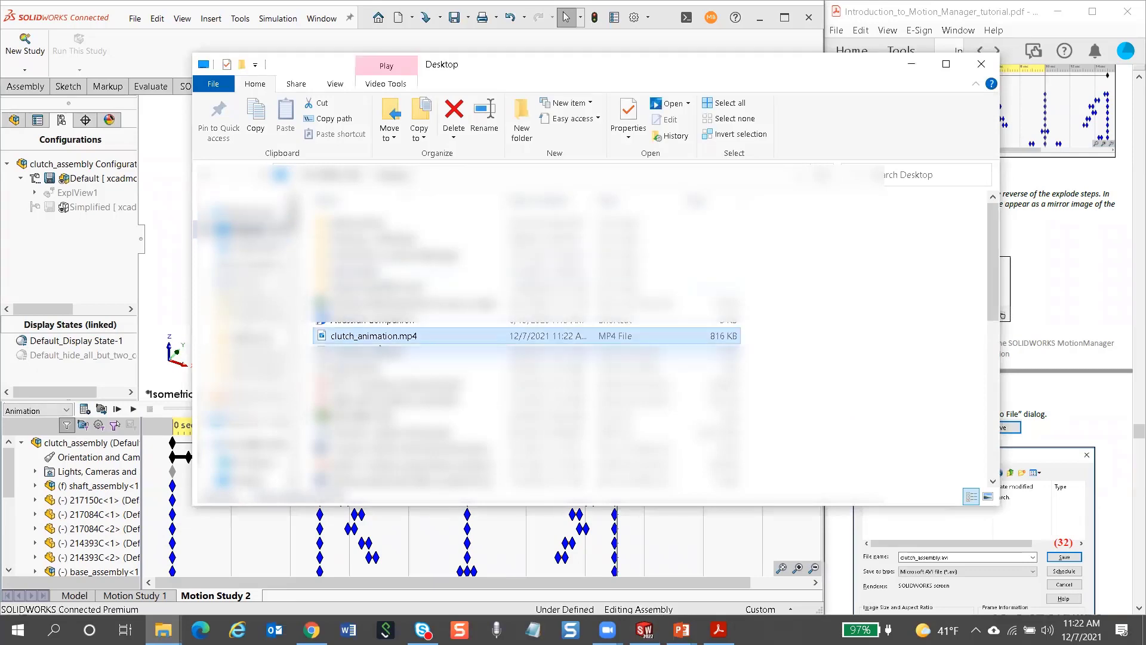
{"action": "double_click", "coordinate": [376, 336]}
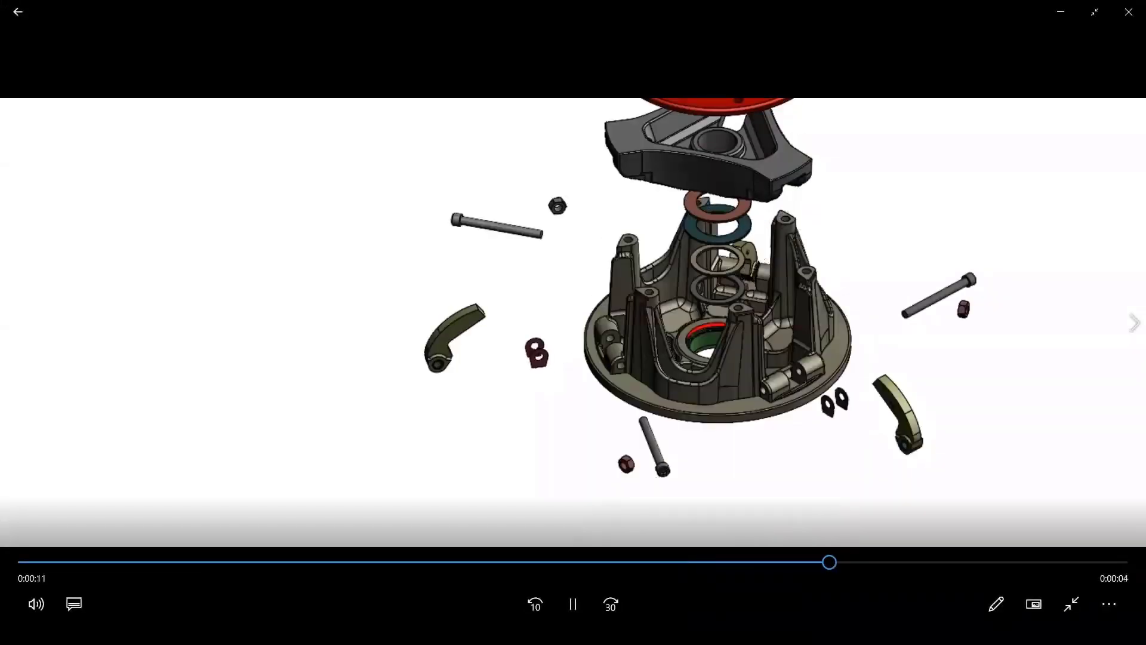
{"action": "left_click", "coordinate": [1129, 13]}
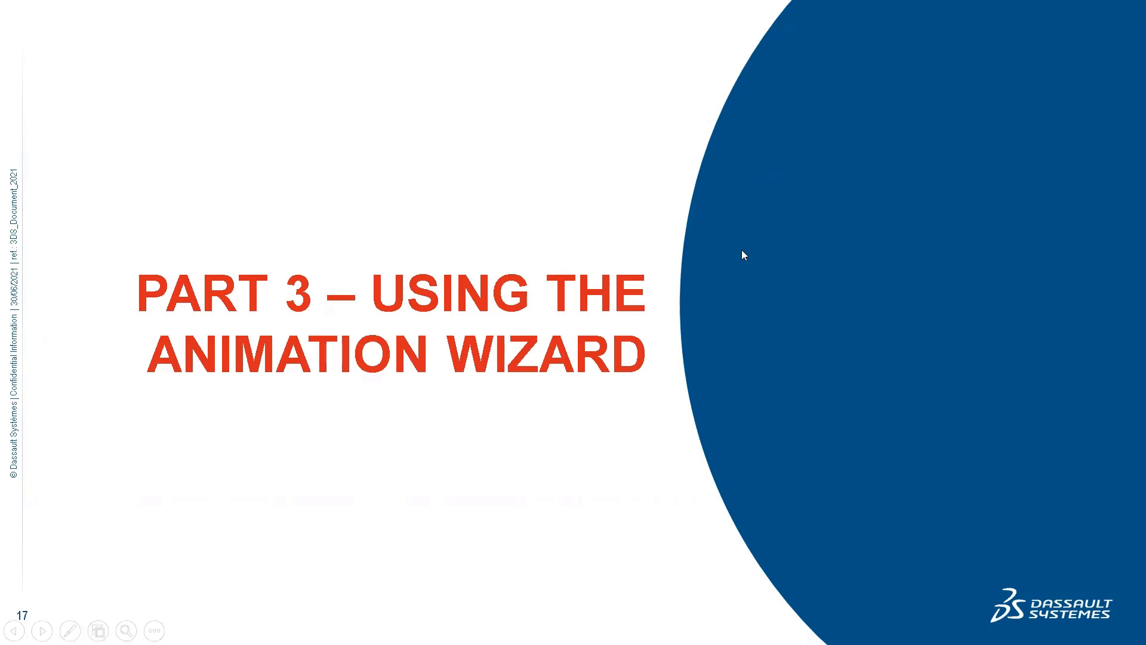
{"action": "left_click", "coordinate": [718, 330]}
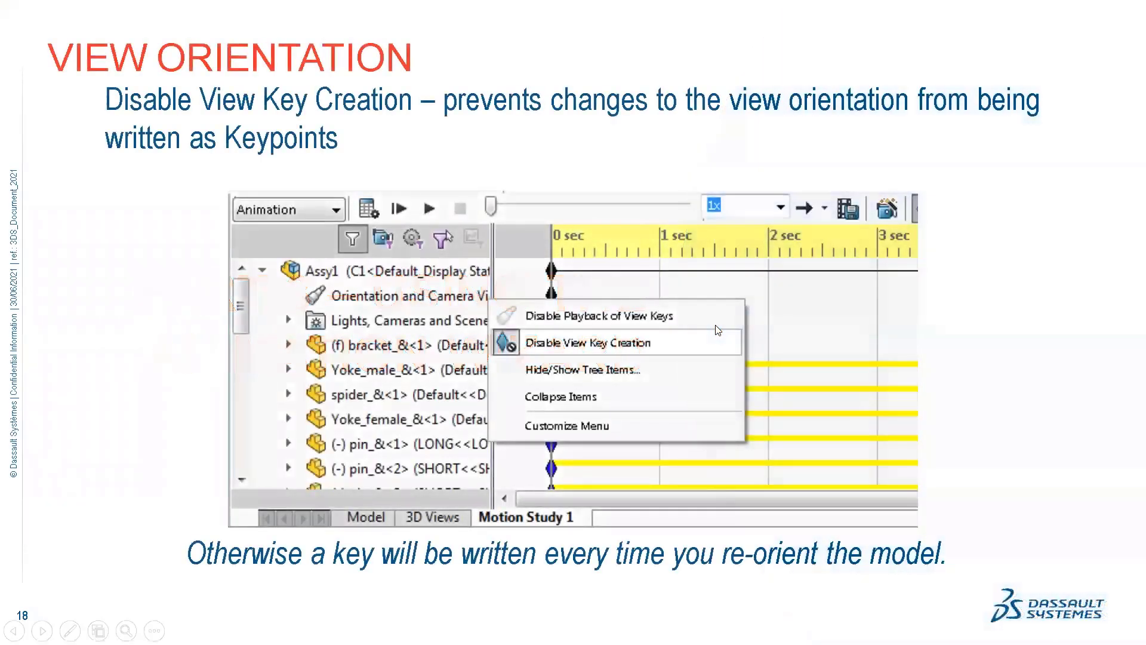
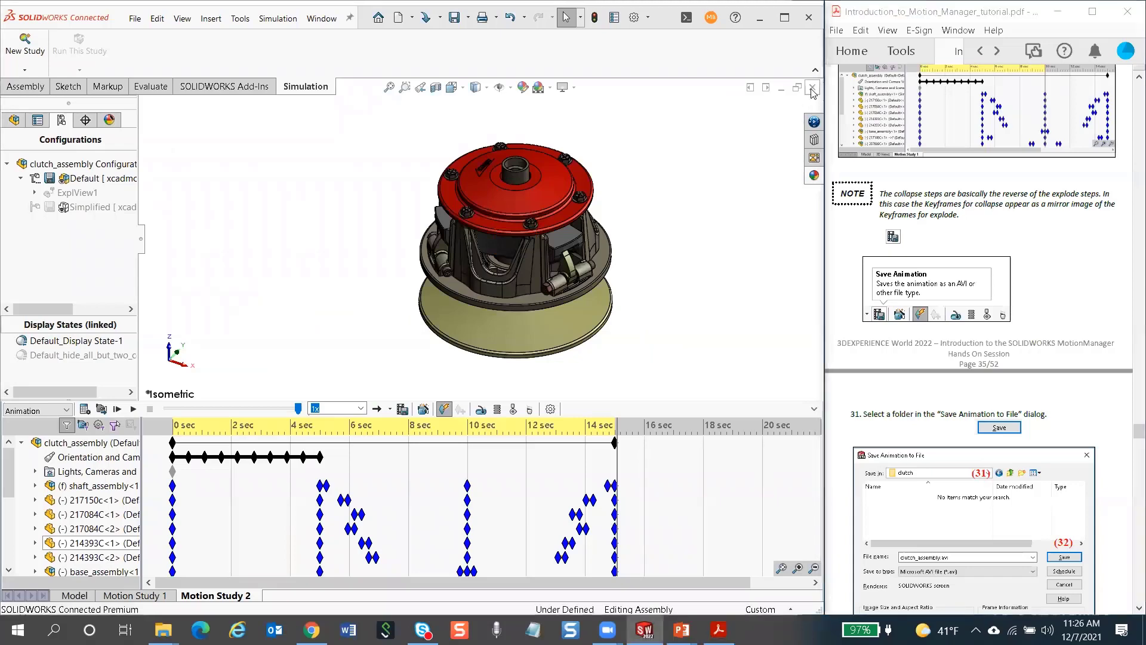
Close the clutch assembly, open plunger_hook from My Content using the quick filter, and advance the PDF tutorial to Part 4 – Animating Distance Mates
{"action": "left_click", "coordinate": [565, 333]}
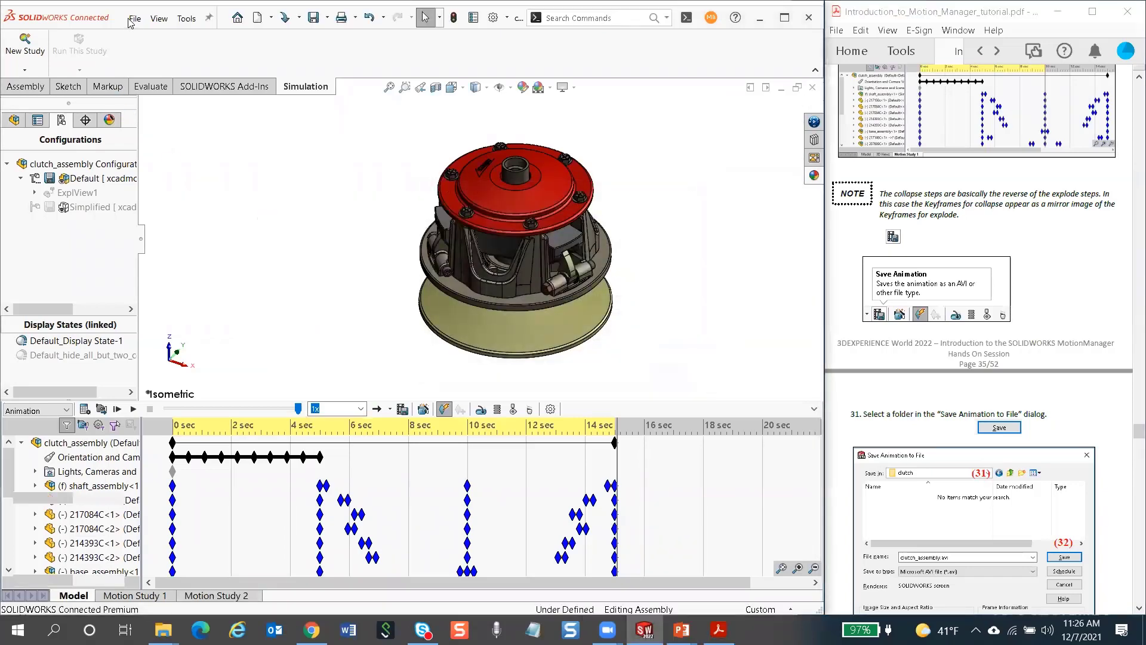
{"action": "left_click", "coordinate": [135, 19]}
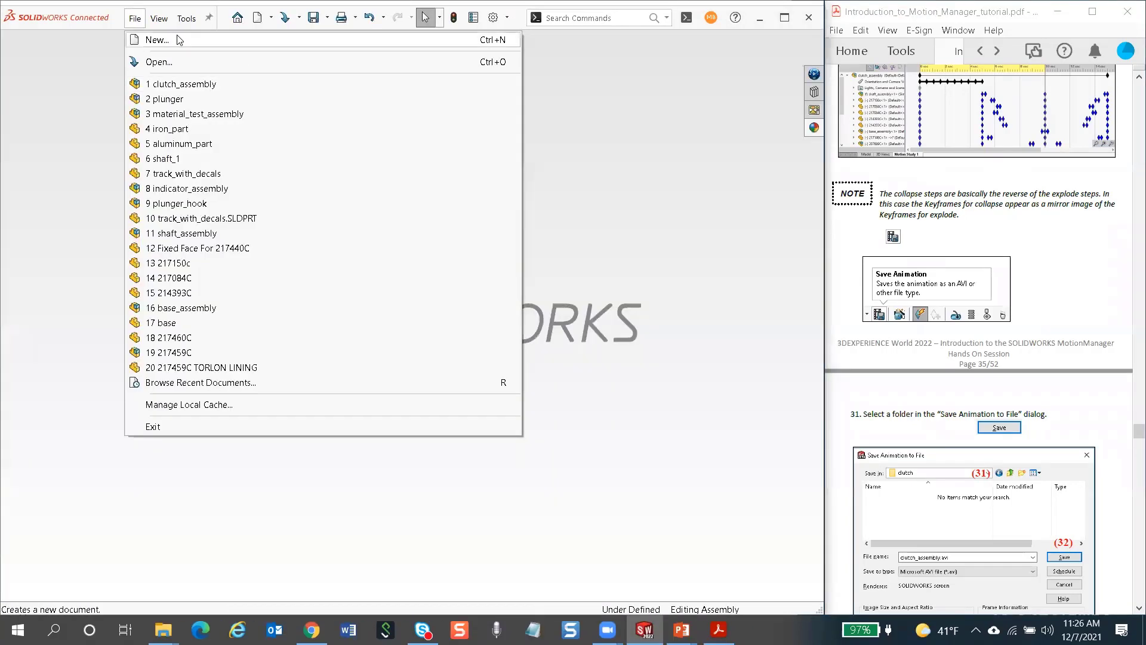
{"action": "left_click", "coordinate": [159, 62]}
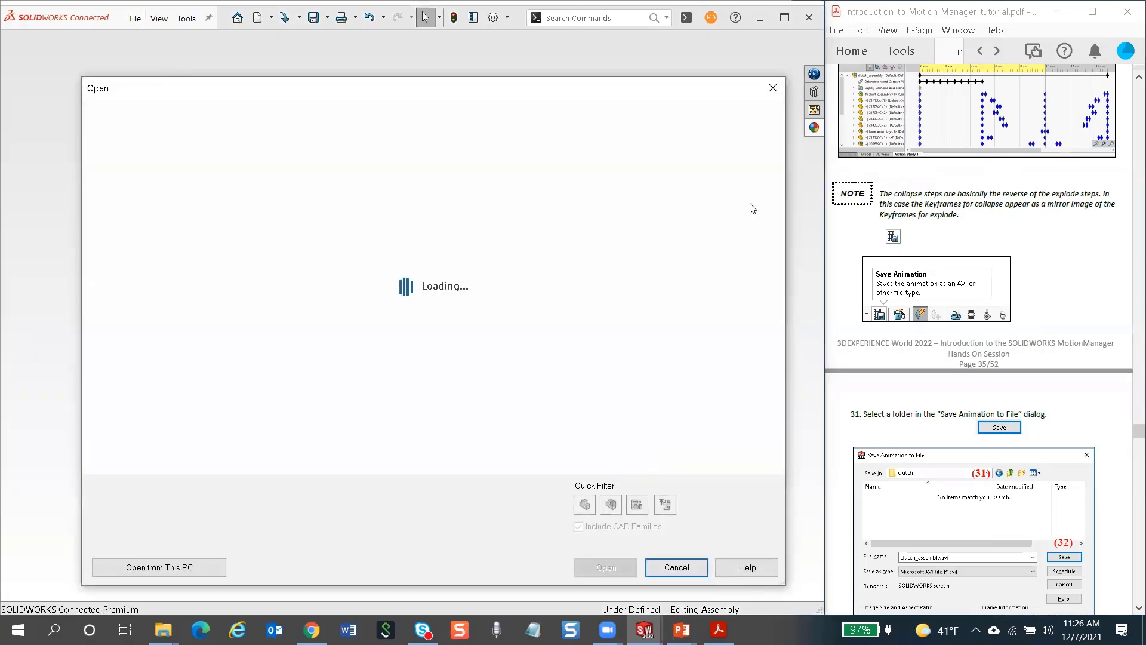
{"action": "left_click", "coordinate": [739, 115]}
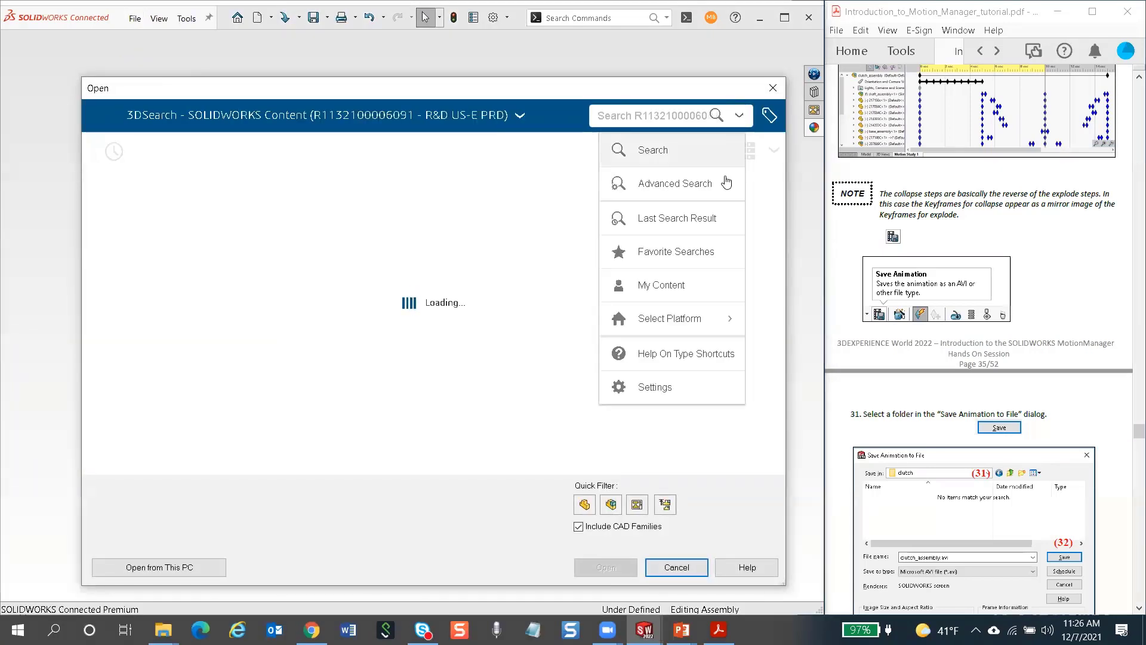
{"action": "left_click", "coordinate": [668, 287]}
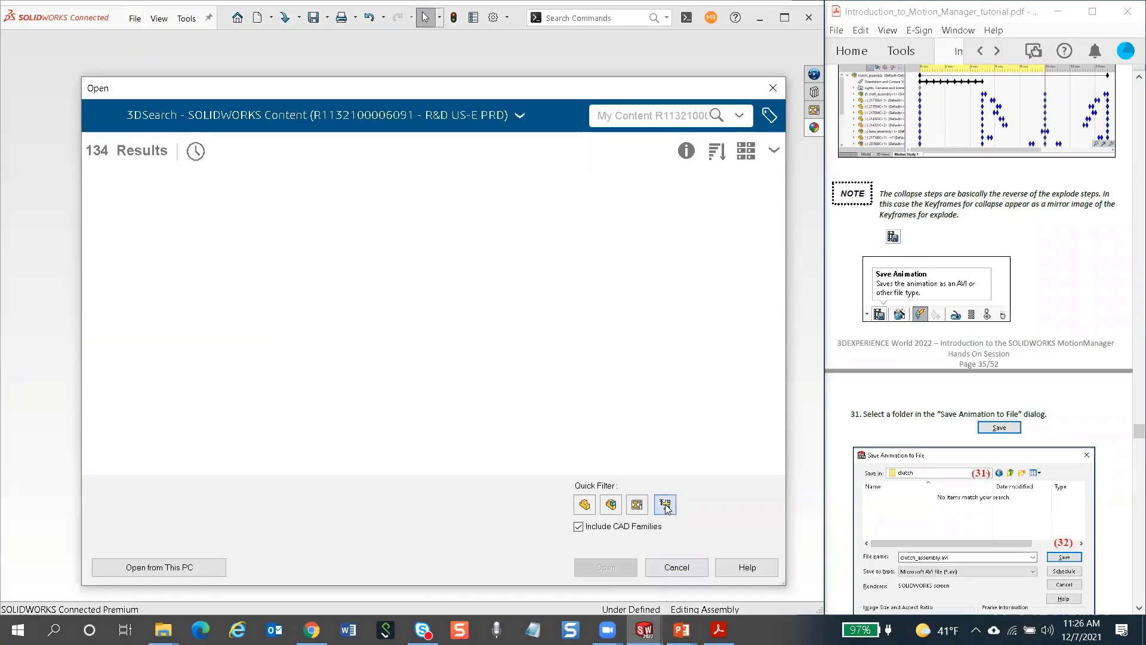
{"action": "left_click", "coordinate": [665, 504]}
{"action": "left_click", "coordinate": [549, 263]}
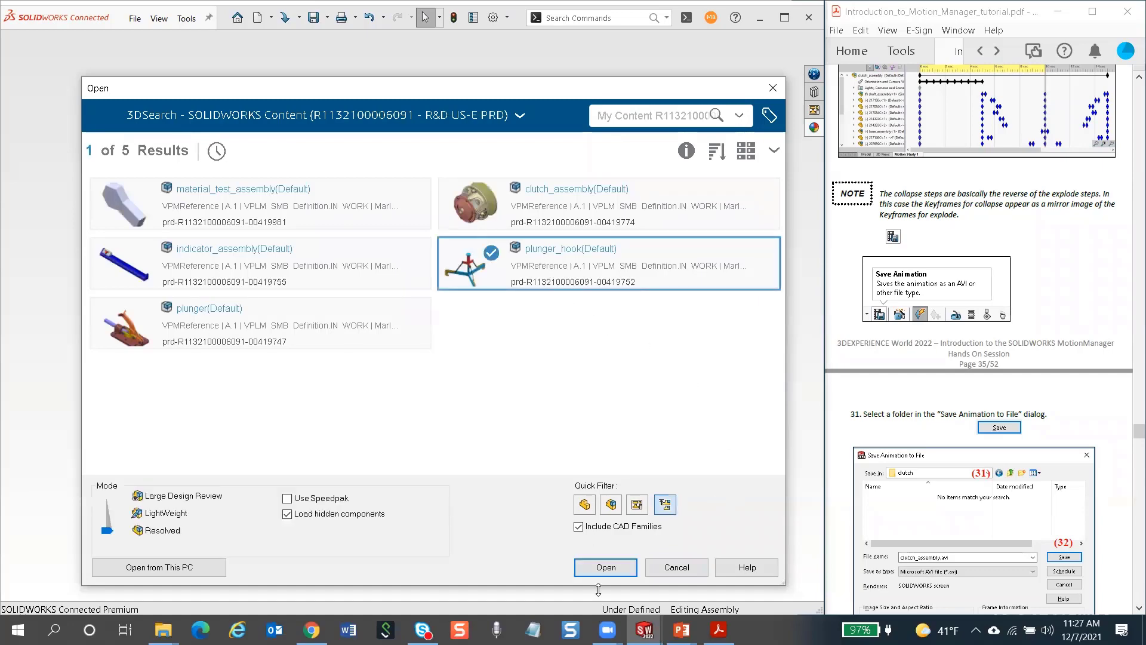
{"action": "left_click", "coordinate": [605, 567]}
{"action": "scroll", "coordinate": [1073, 273], "scroll_direction": "down", "scroll_amount": 10}
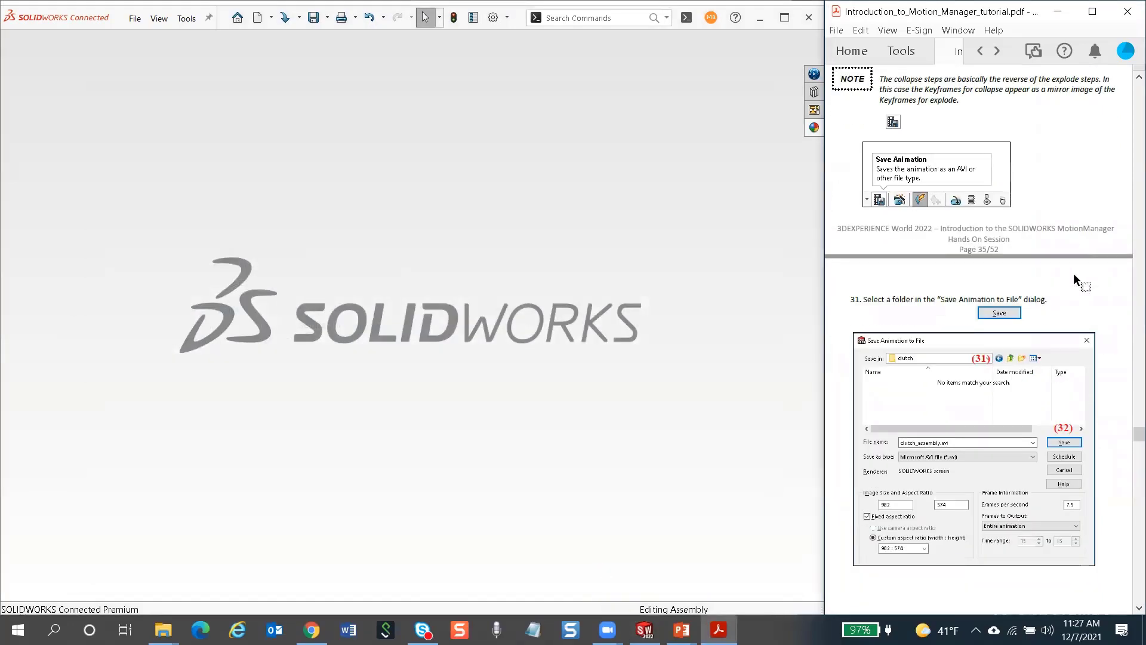
{"action": "scroll", "coordinate": [1068, 278], "scroll_direction": "down", "scroll_amount": 10}
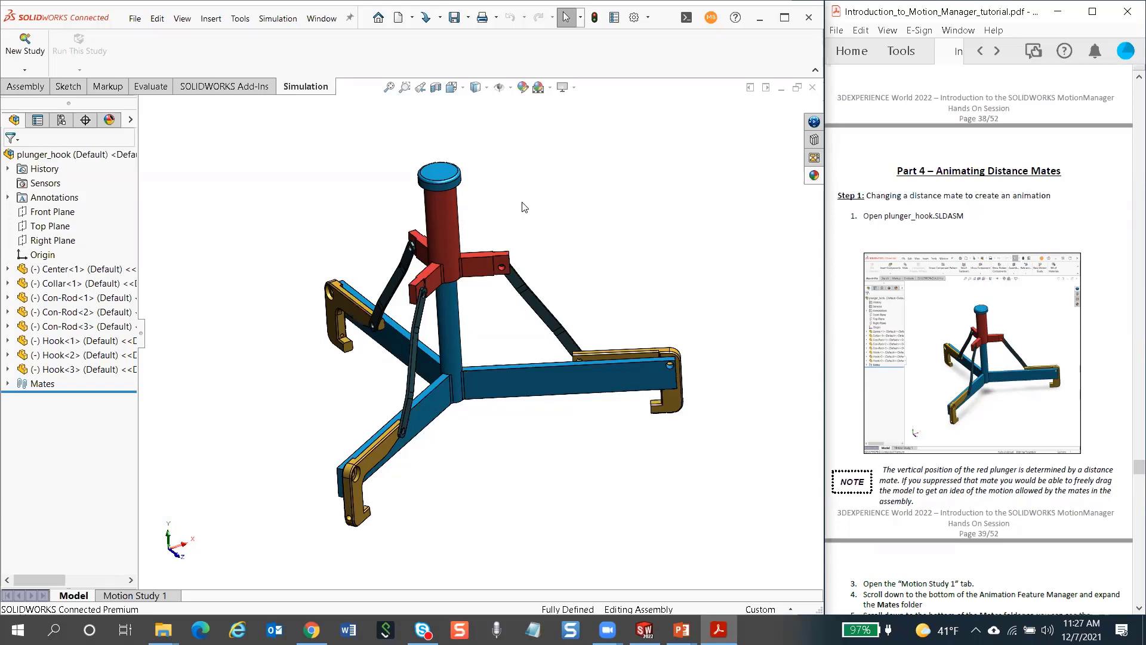
Expand the Mates folder of plunger_hook and try to slide the red collar down the center post with the Distance1 mate active
{"action": "left_click", "coordinate": [8, 382]}
{"action": "left_click", "coordinate": [8, 383]}
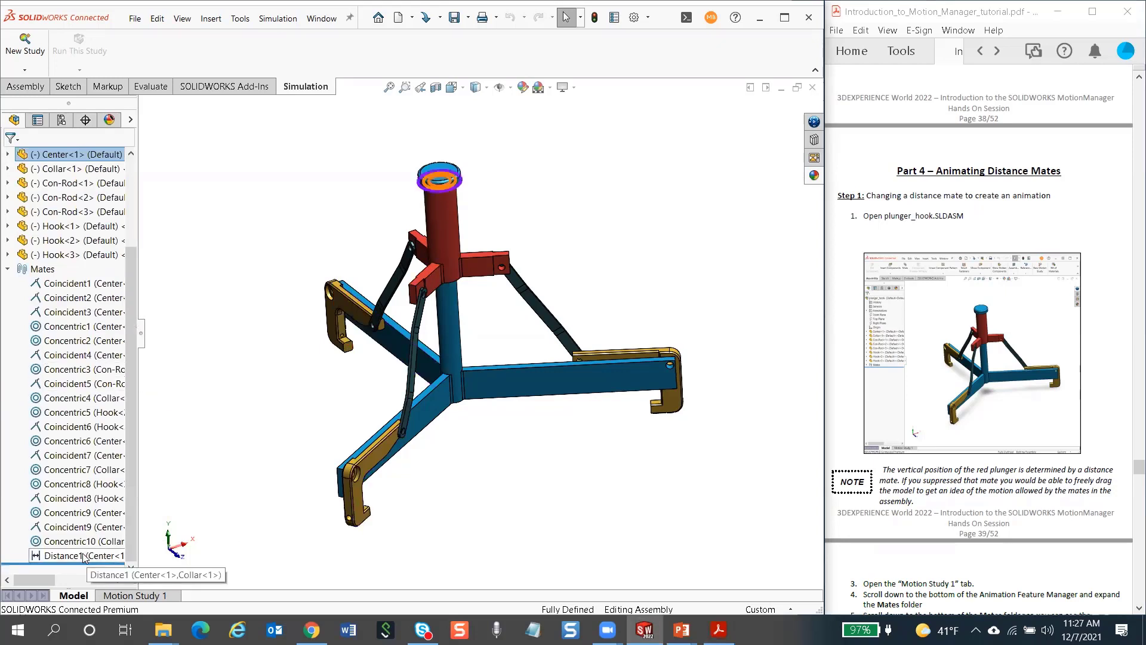
{"action": "left_click_drag", "start_coordinate": [452, 231], "coordinate": [452, 263]}
{"action": "left_click", "coordinate": [455, 233]}
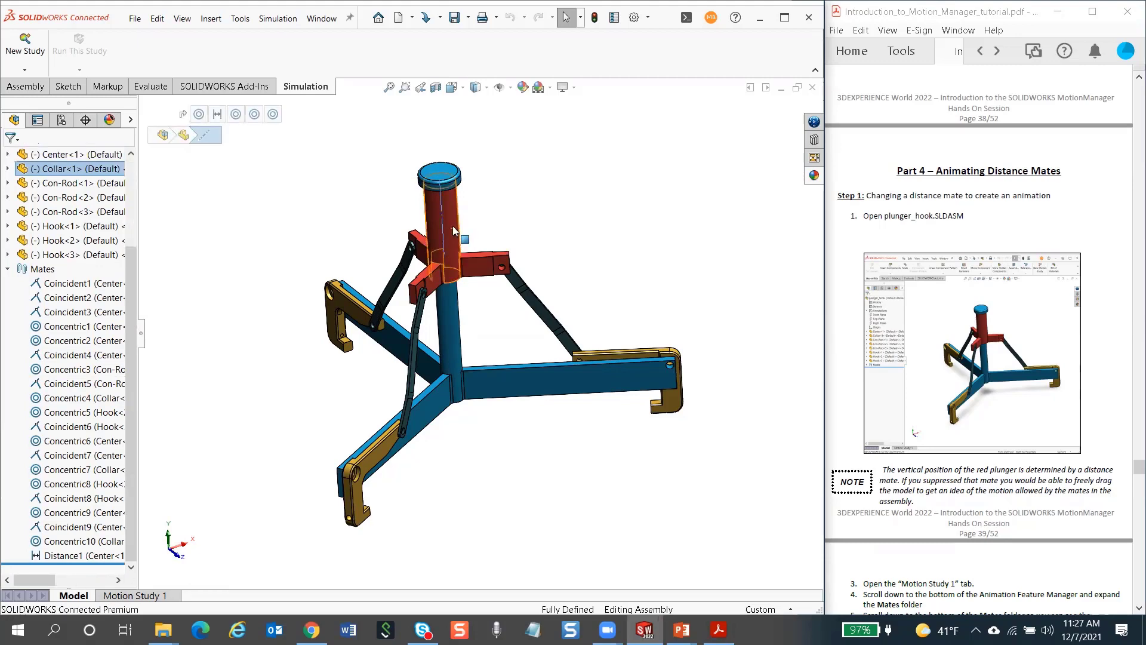
Test the hook mechanism by suppressing the Distance1 mate, sliding the red collar down the center post, and unsuppressing the mate
{"action": "right_click", "coordinate": [83, 555]}
{"action": "left_click", "coordinate": [111, 320]}
{"action": "left_click_drag", "start_coordinate": [451, 221], "coordinate": [457, 296]}
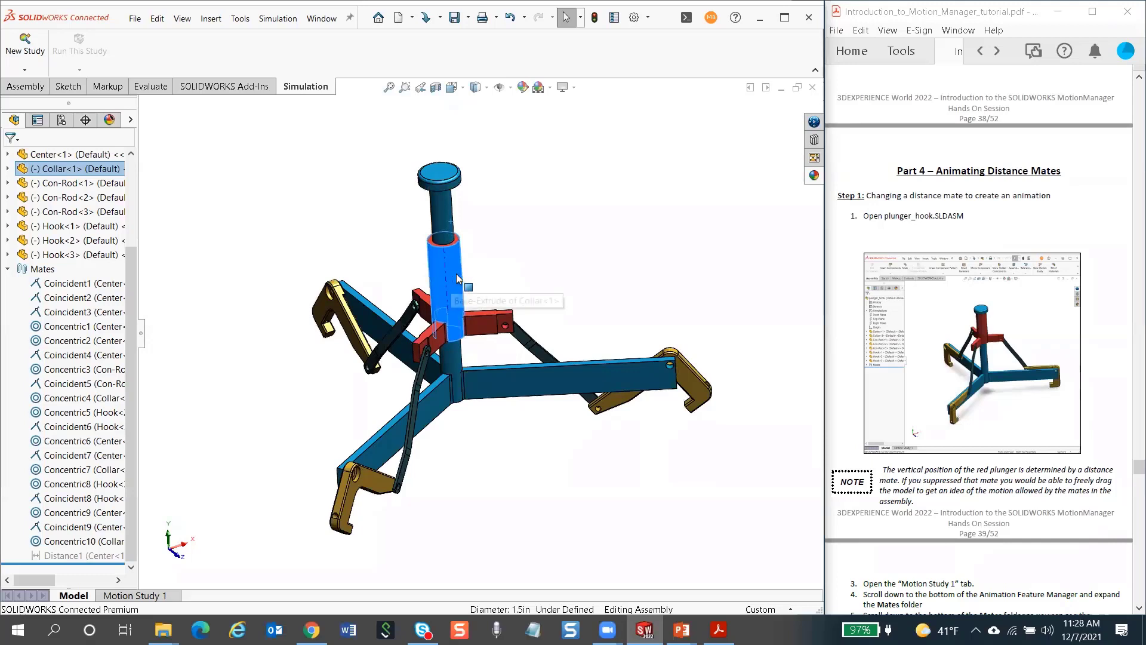
{"action": "right_click", "coordinate": [99, 555]}
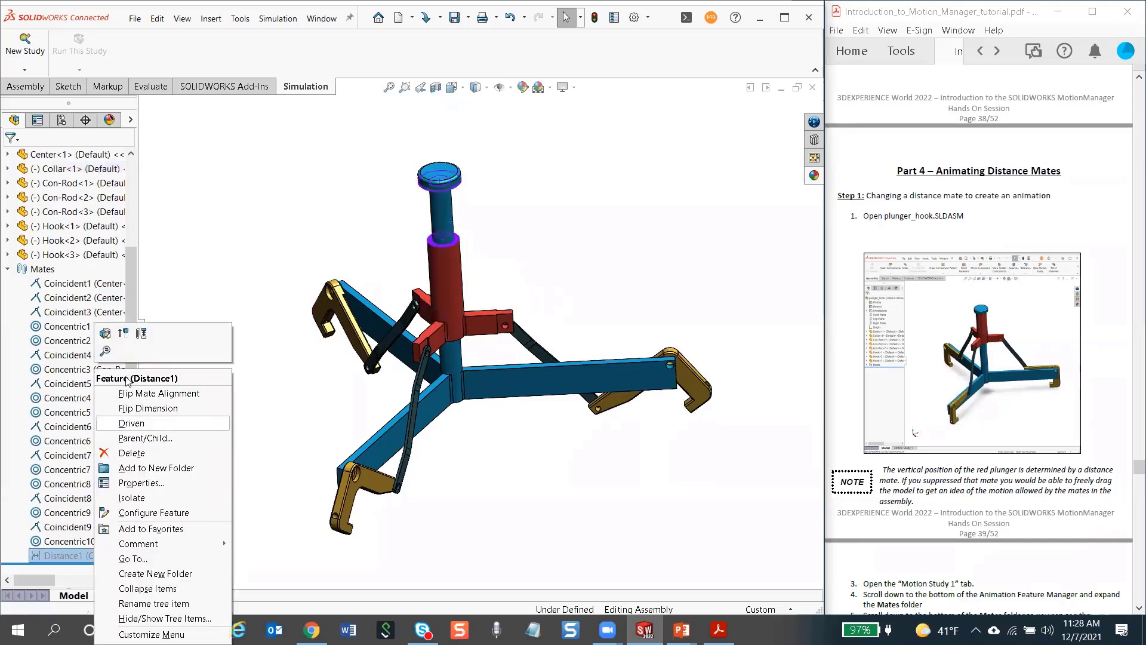
{"action": "left_click", "coordinate": [125, 330]}
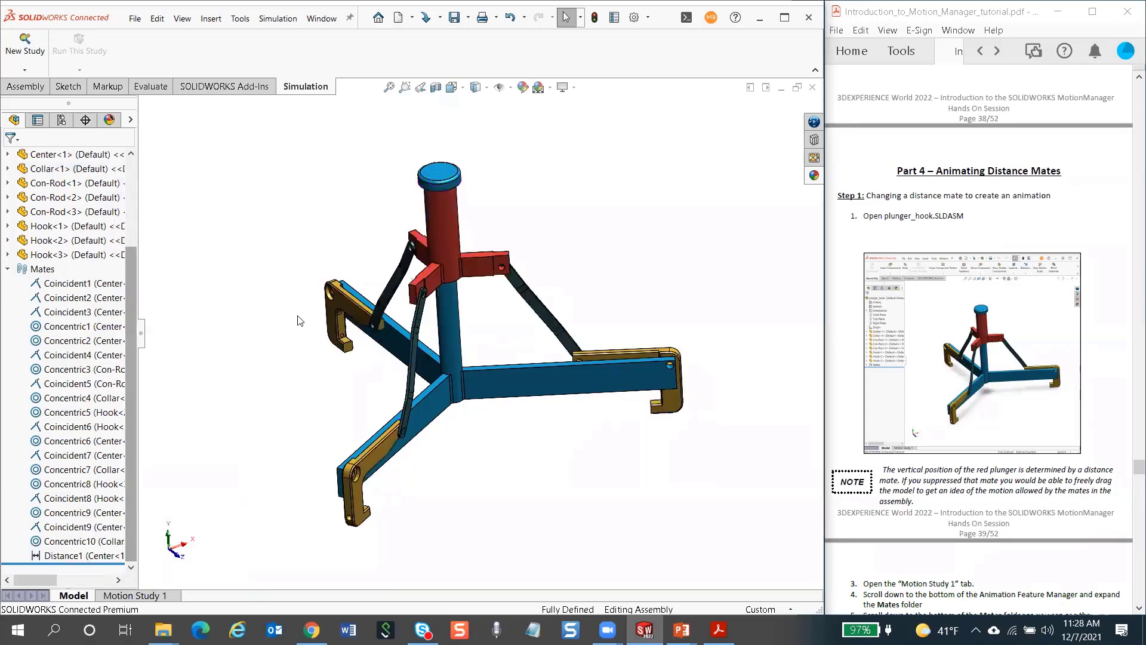
Set the Distance1 mate dimension between the center post and the collar to 4 in
{"action": "left_click", "coordinate": [68, 555]}
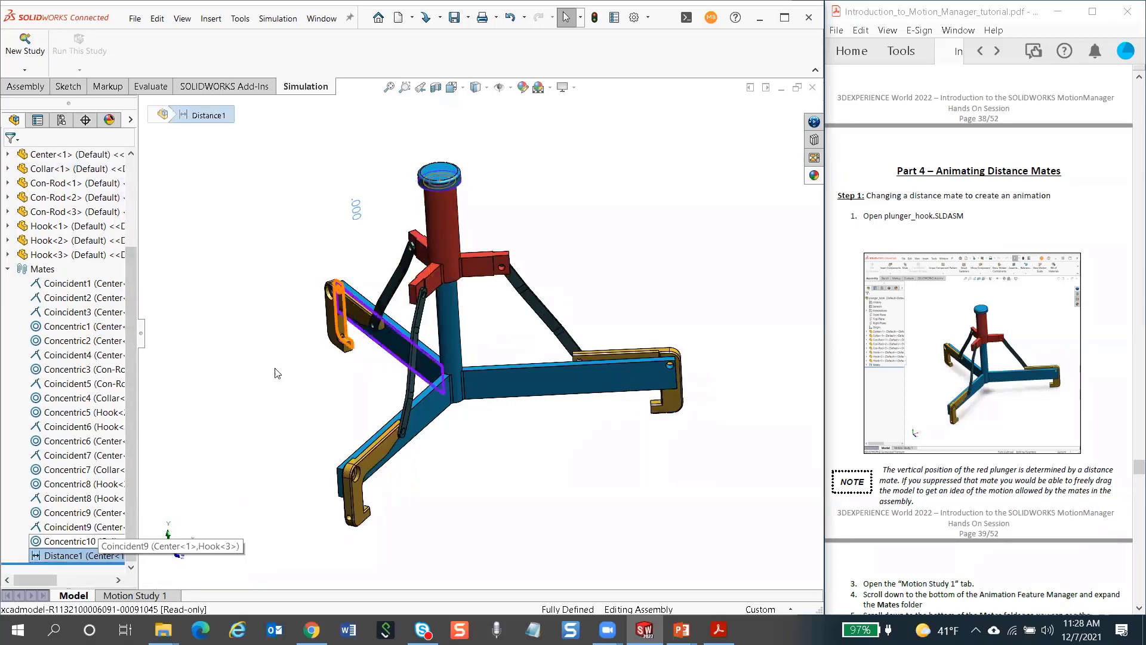
{"action": "double_click", "coordinate": [357, 208]}
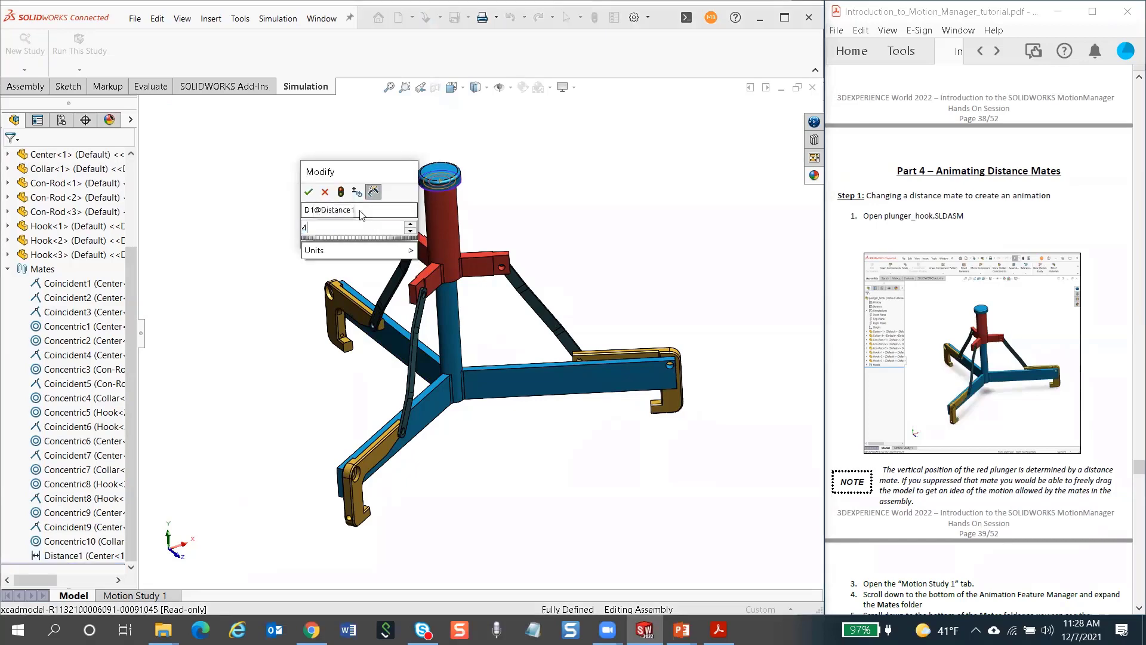
{"action": "key", "text": "Return"}
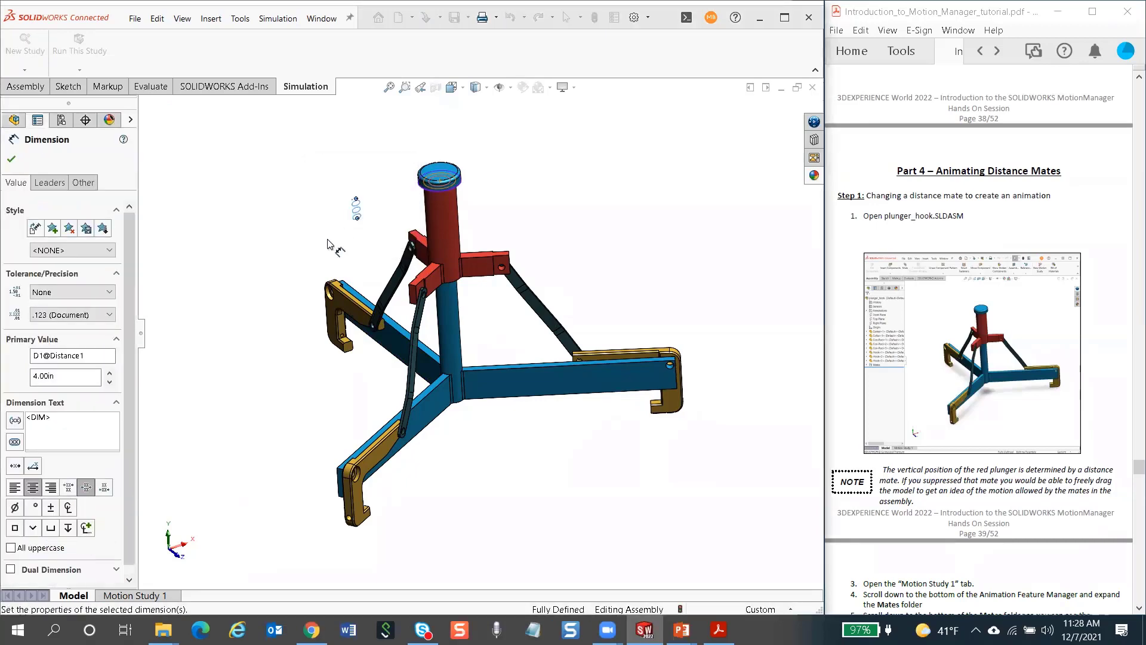
Set the Distance1 mate dimension between the center post and the collar to 0 in
{"action": "left_click", "coordinate": [312, 228]}
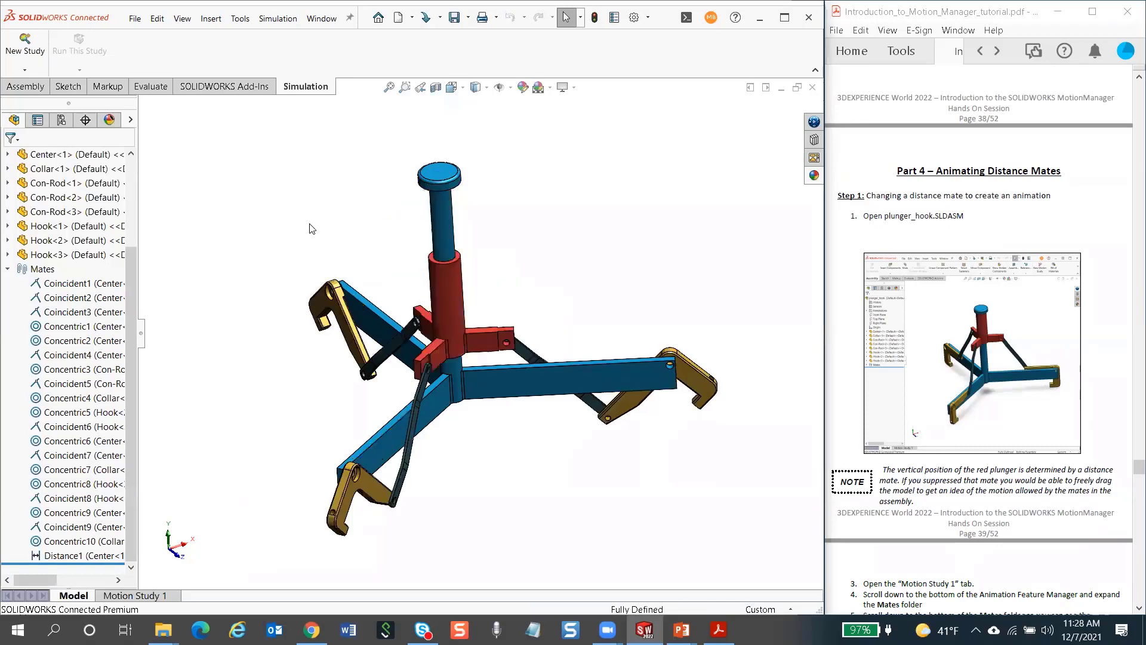
{"action": "right_click", "coordinate": [86, 560]}
{"action": "left_click", "coordinate": [77, 557]}
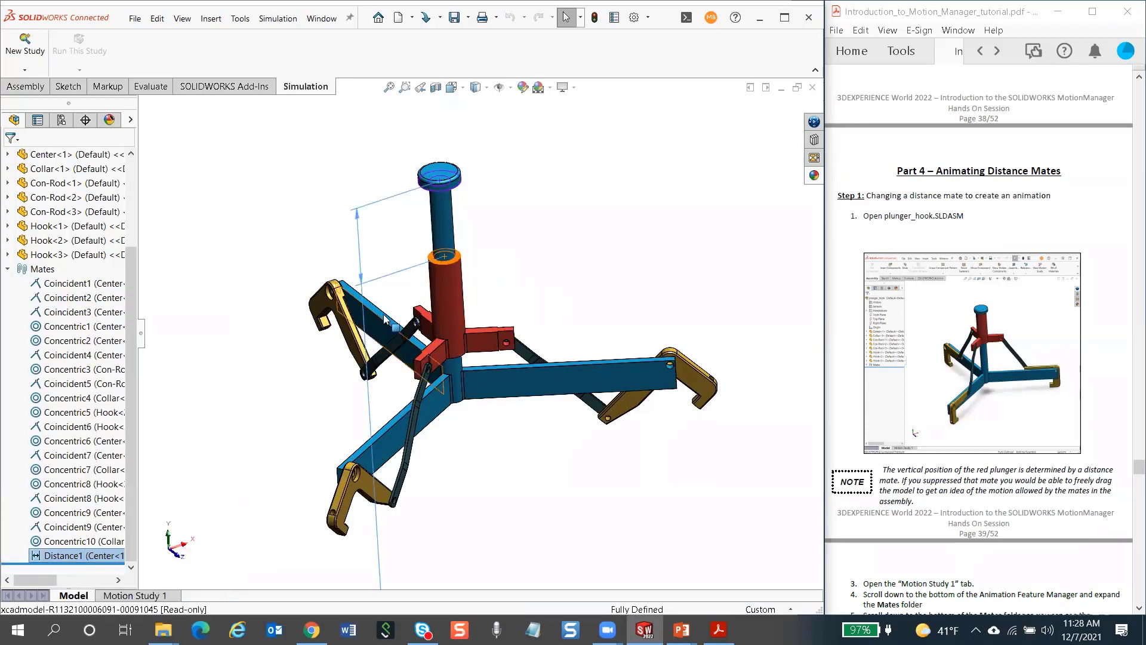
{"action": "middle_click_drag", "start_coordinate": [466, 512], "coordinate": [465, 384], "text": "ctrl"}
{"action": "scroll", "coordinate": [466, 385], "scroll_direction": "up", "scroll_amount": 5}
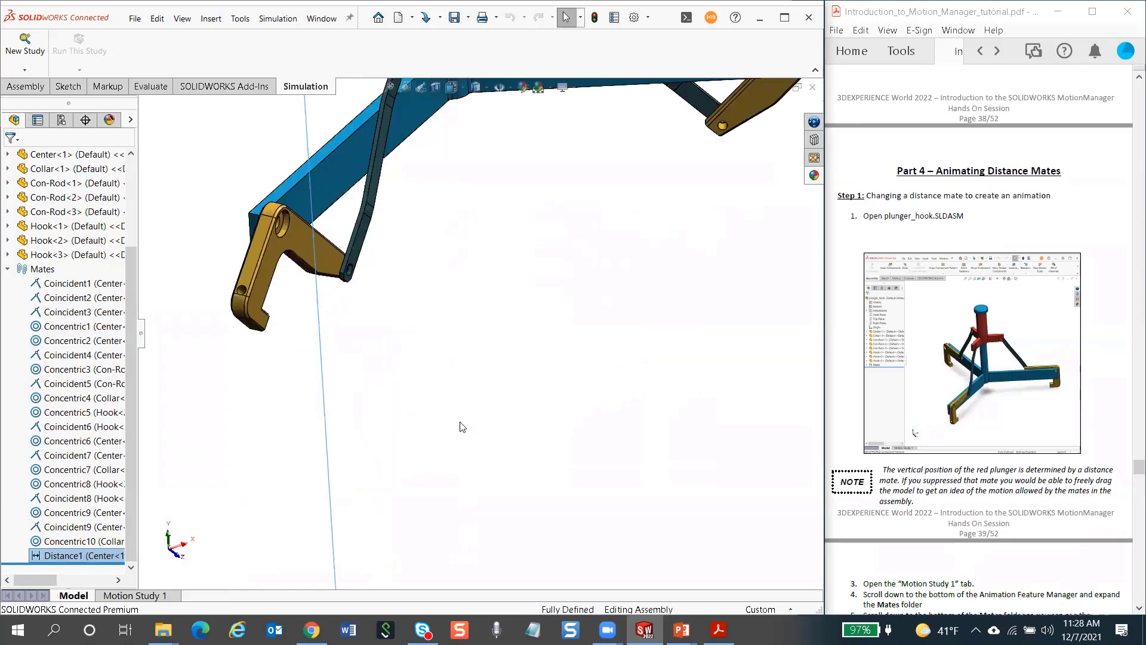
{"action": "double_click", "coordinate": [449, 459]}
{"action": "type", "text": "0"}
{"action": "key", "text": "Return"}
{"action": "left_click", "coordinate": [409, 423]}
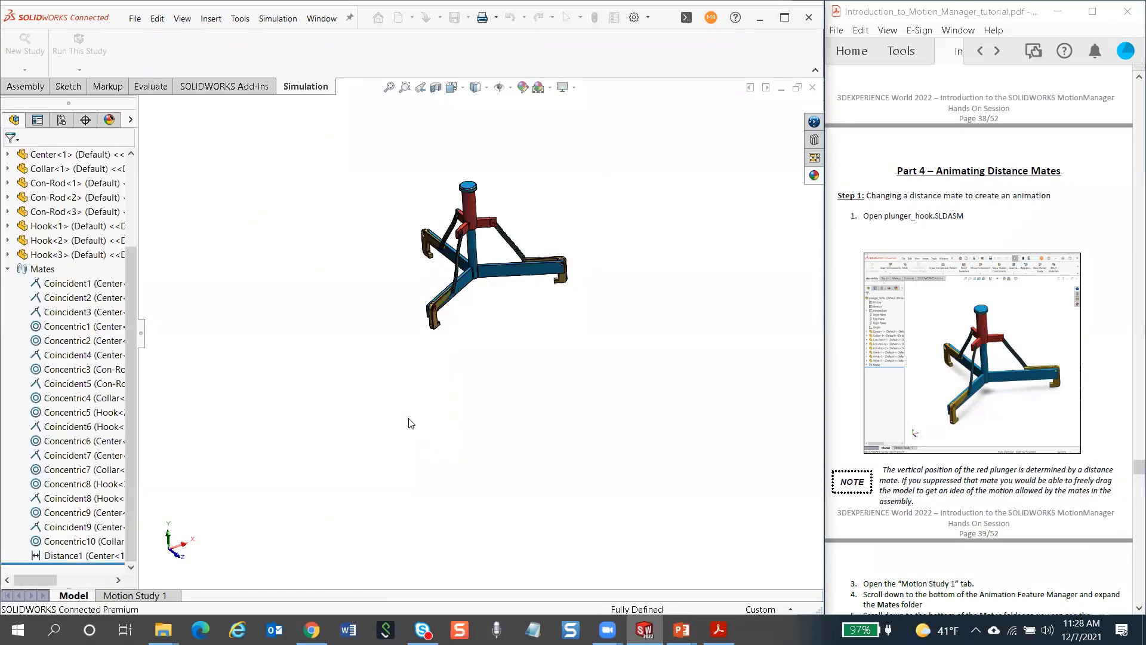
{"action": "middle_click_drag", "start_coordinate": [592, 274], "coordinate": [562, 353], "text": "ctrl"}
{"action": "scroll", "coordinate": [543, 345], "scroll_direction": "down", "scroll_amount": 2}
{"action": "scroll", "coordinate": [531, 347], "scroll_direction": "down", "scroll_amount": 3}
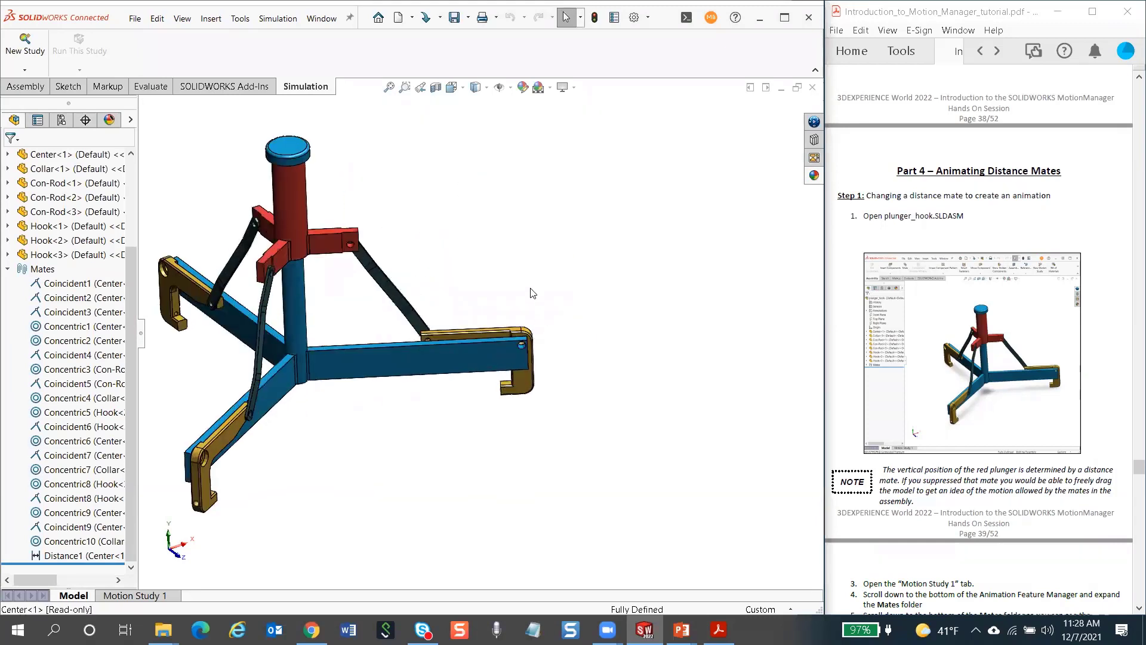
{"action": "middle_click_drag", "start_coordinate": [532, 292], "coordinate": [663, 299], "text": "ctrl"}
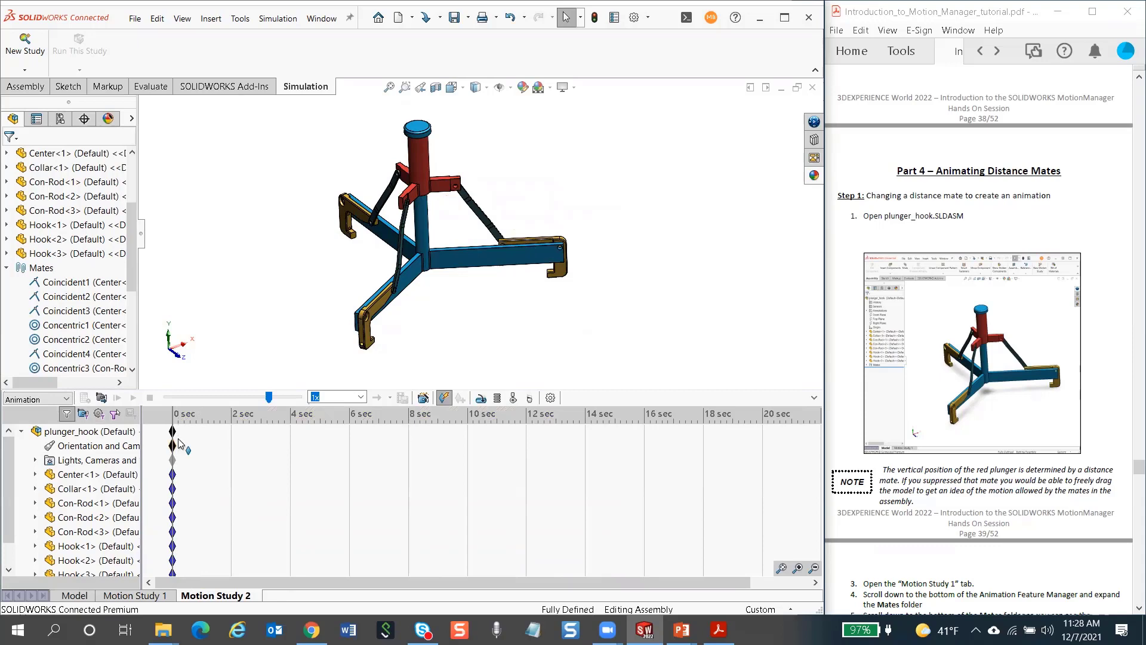
In Motion Study 2, place the time cursor at 5 sec and set the Distance1 mate value to 4 in
{"action": "mouse_move", "coordinate": [179, 442]}
{"action": "left_click_drag", "start_coordinate": [332, 474], "coordinate": [320, 474]}
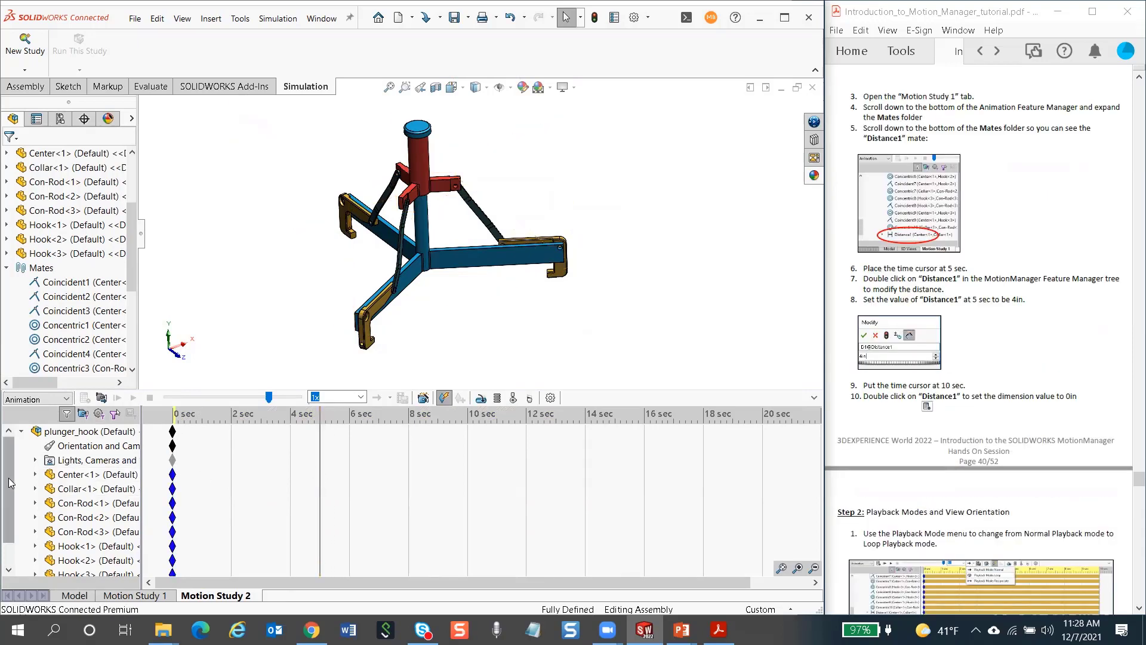
{"action": "left_click_drag", "start_coordinate": [9, 482], "coordinate": [9, 544]}
{"action": "left_click", "coordinate": [35, 561]}
{"action": "left_click", "coordinate": [91, 561]}
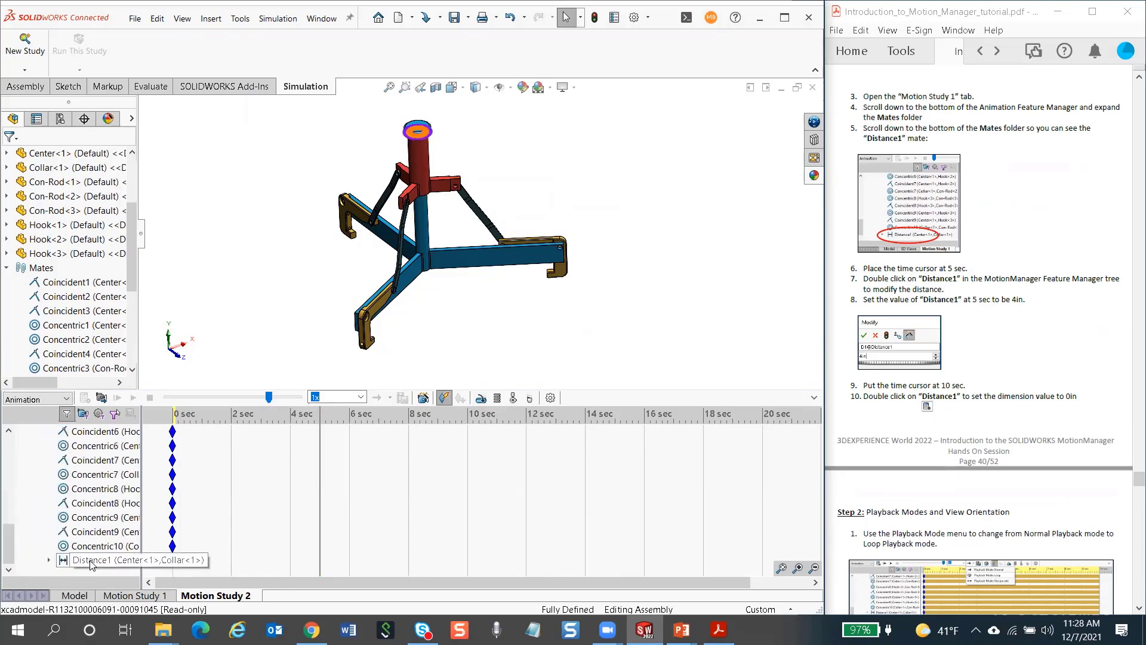
{"action": "double_click", "coordinate": [91, 561]}
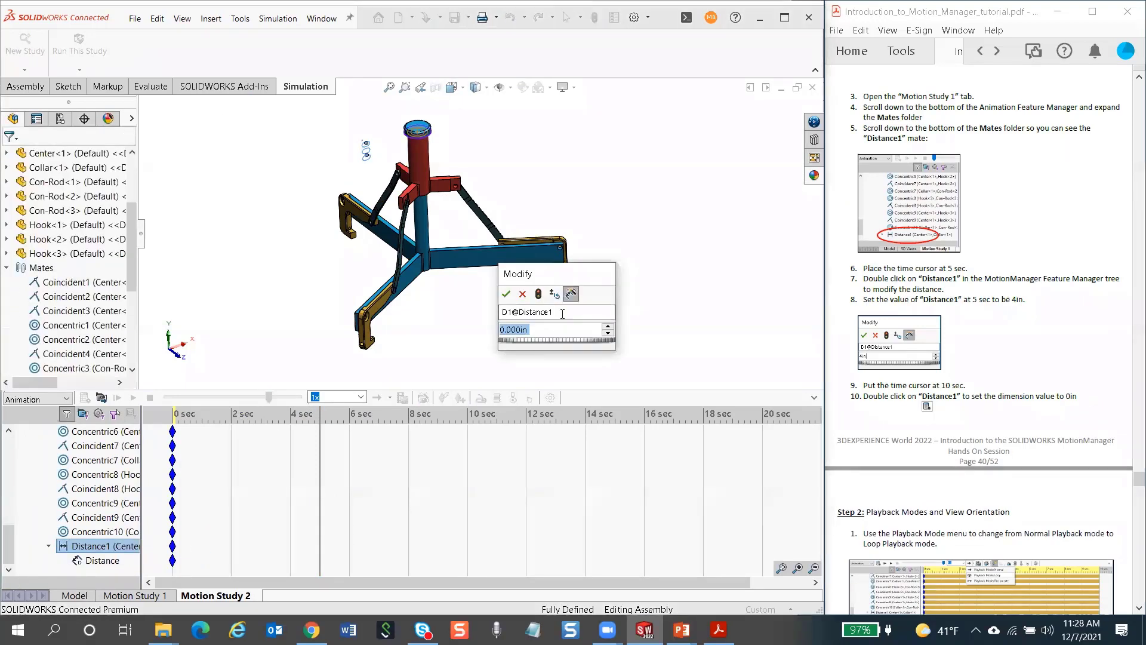
{"action": "type", "text": "4"}
{"action": "left_click", "coordinate": [506, 294]}
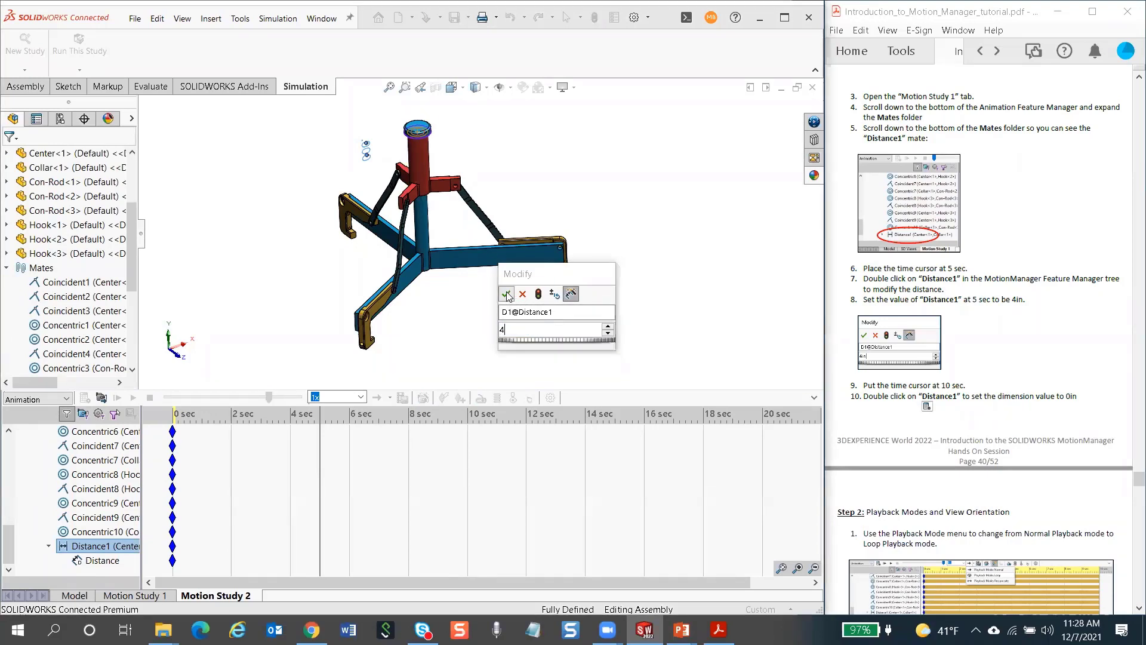
Place the time cursor at 10 sec and set the Distance1 mate value to 0 in
{"action": "left_click", "coordinate": [470, 460]}
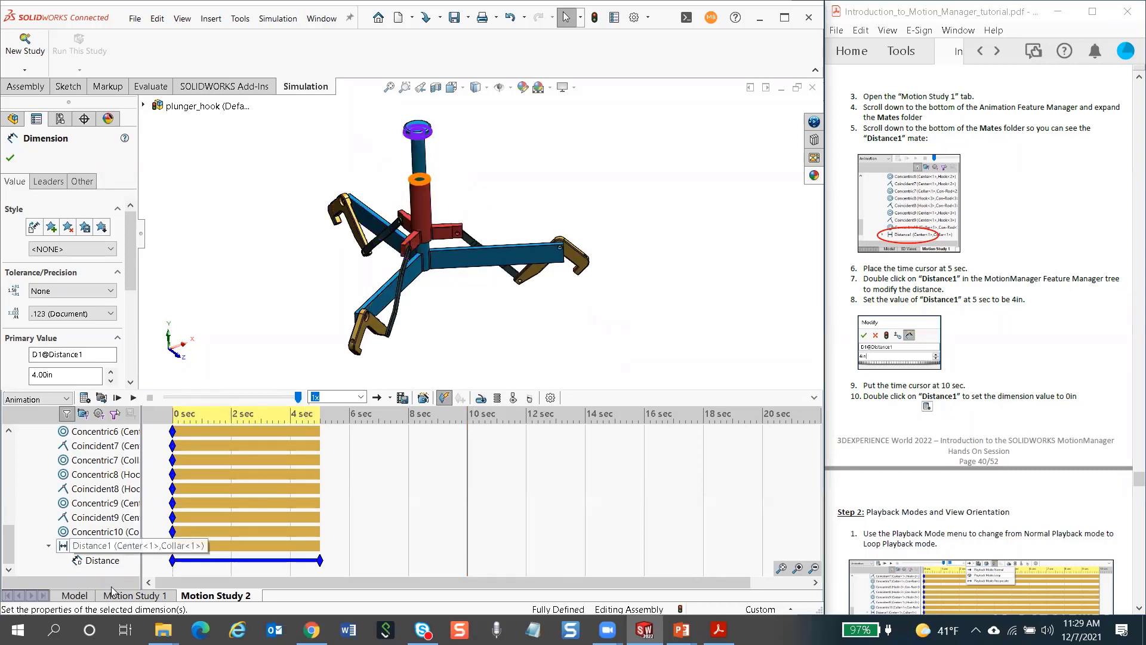
{"action": "left_click", "coordinate": [113, 547]}
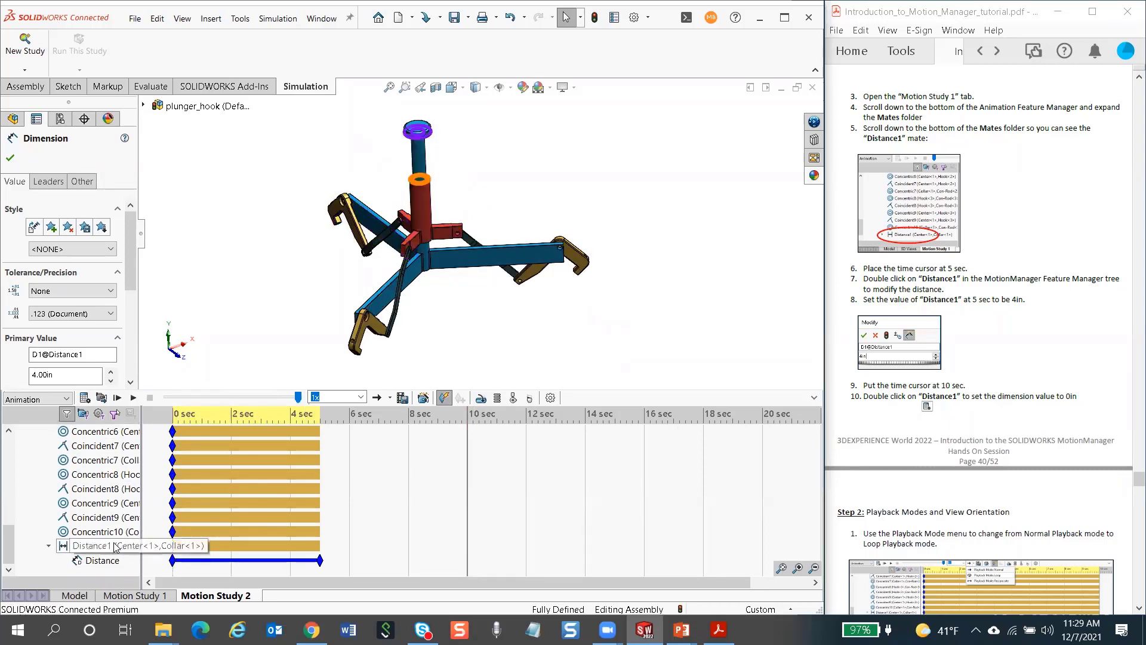
{"action": "double_click", "coordinate": [108, 560]}
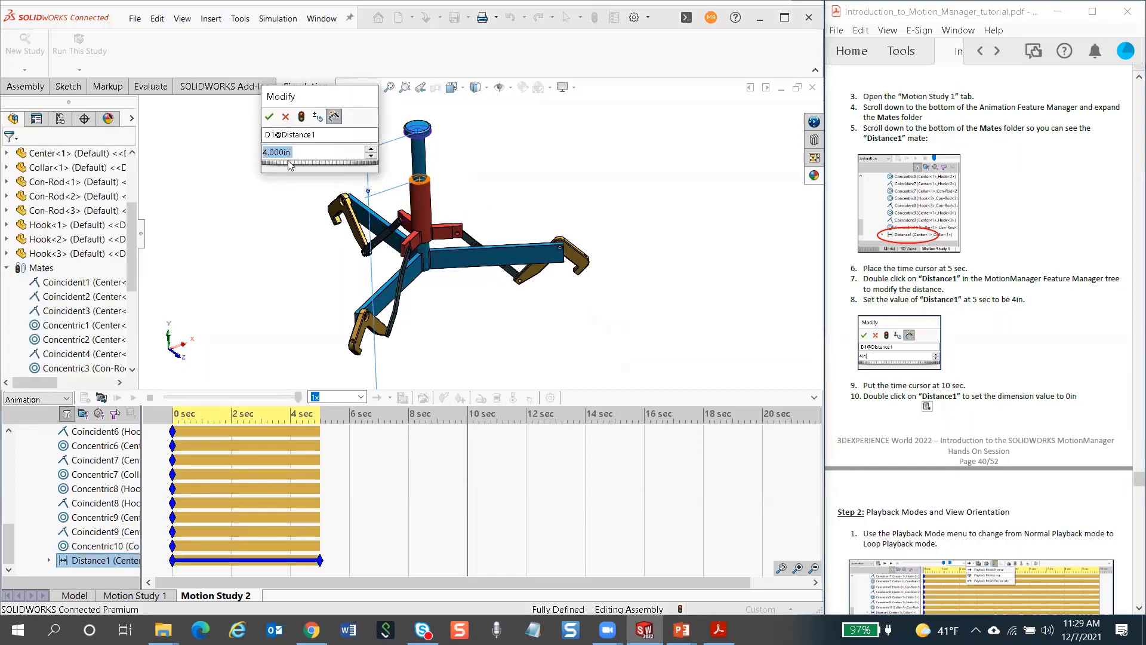
{"action": "type", "text": "0"}
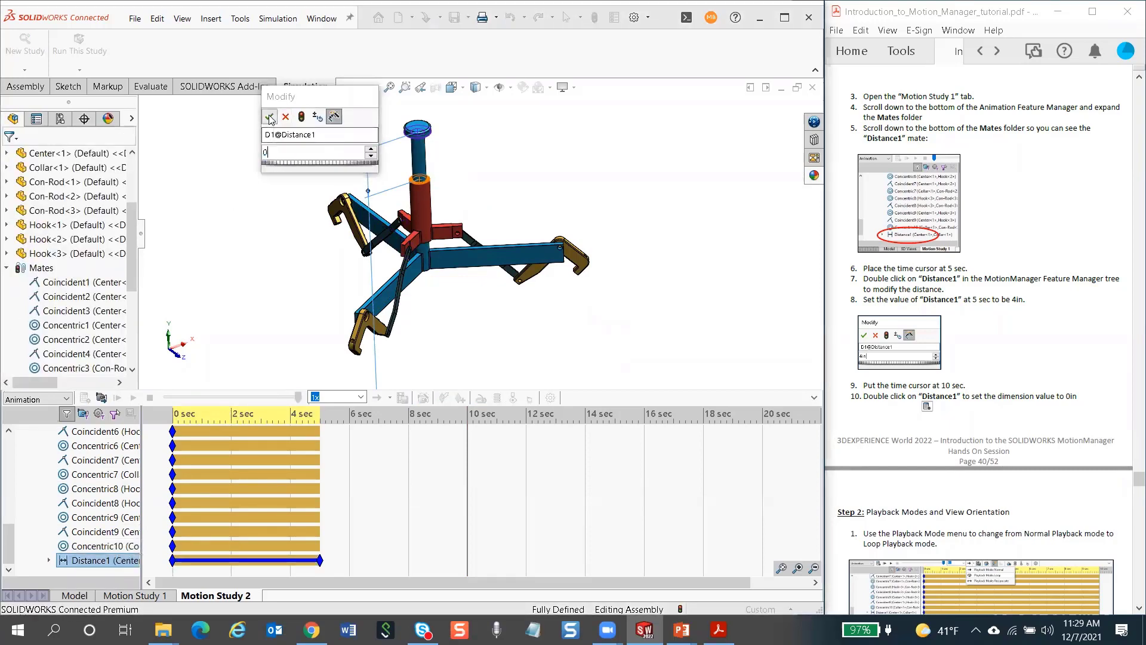
{"action": "key", "text": "Return"}
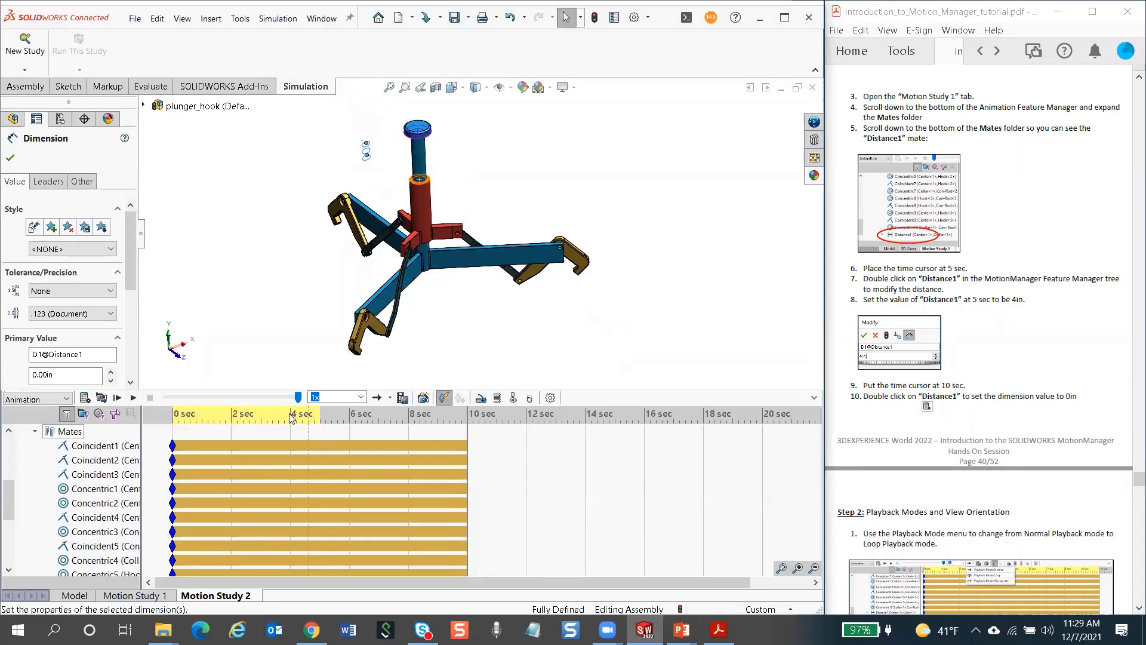
Calculate Motion Study 2 and play the plunger_hook animation from the start
{"action": "left_click", "coordinate": [799, 567]}
{"action": "left_click_drag", "start_coordinate": [426, 583], "coordinate": [331, 583]}
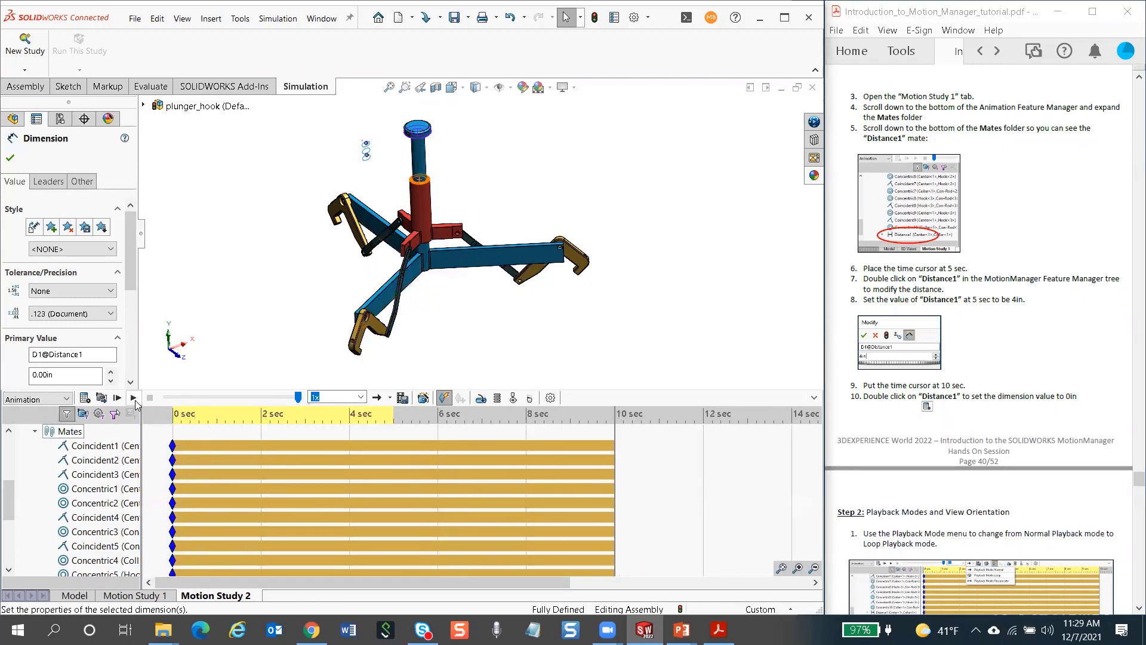
{"action": "left_click", "coordinate": [84, 398]}
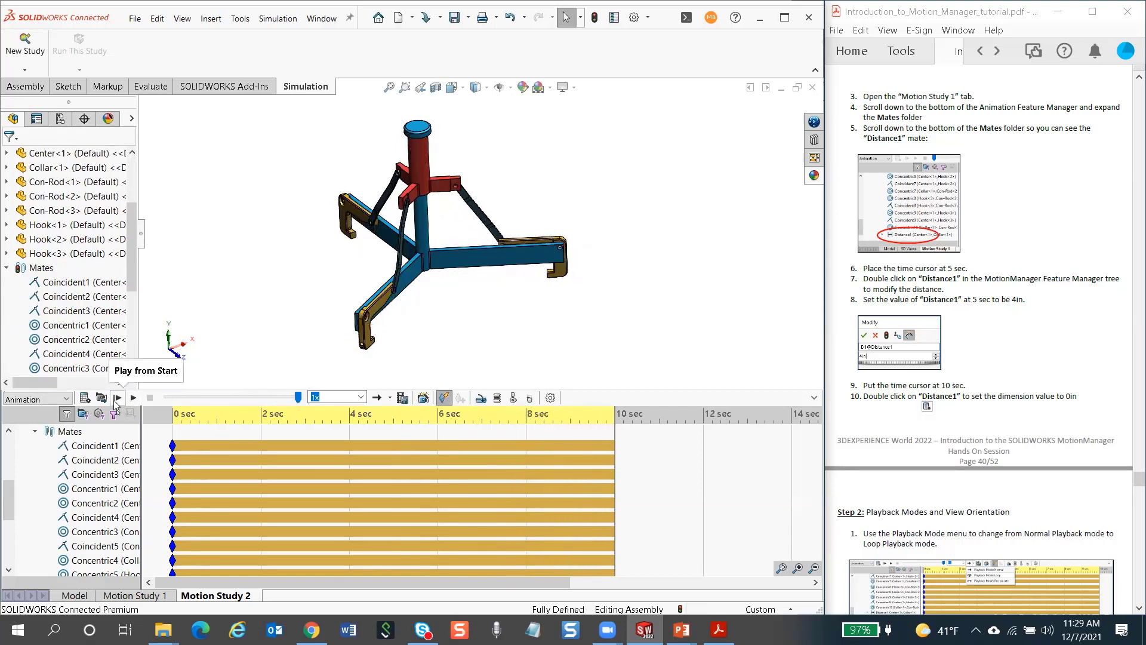
{"action": "left_click", "coordinate": [118, 398]}
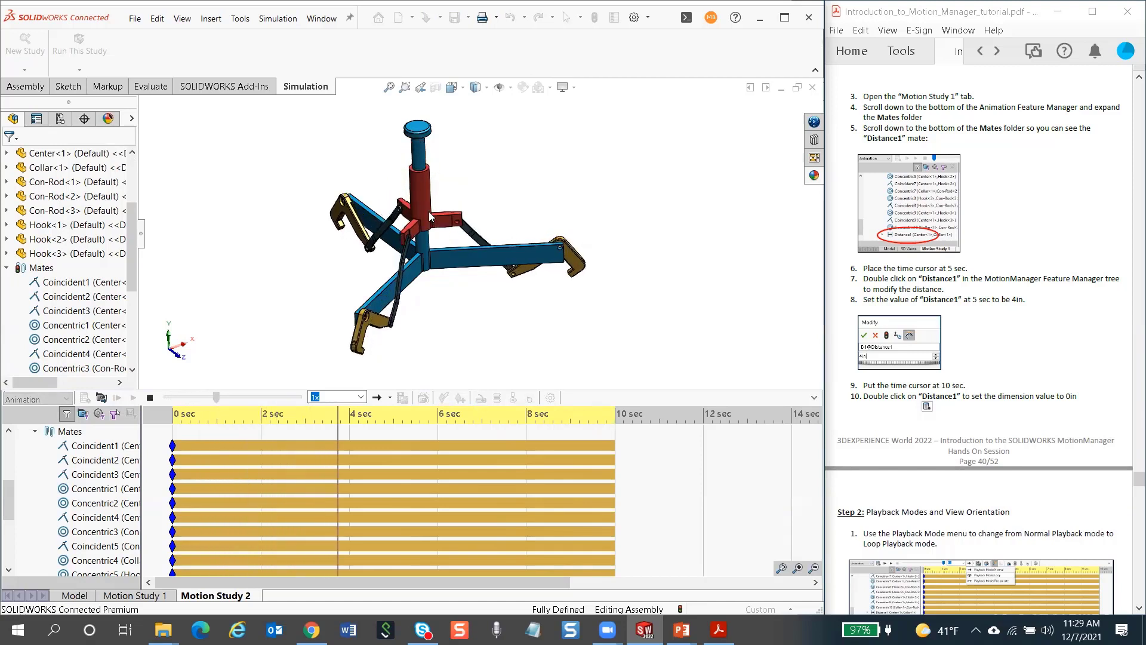
{"action": "scroll", "coordinate": [9, 501], "scroll_direction": "down", "scroll_amount": 5}
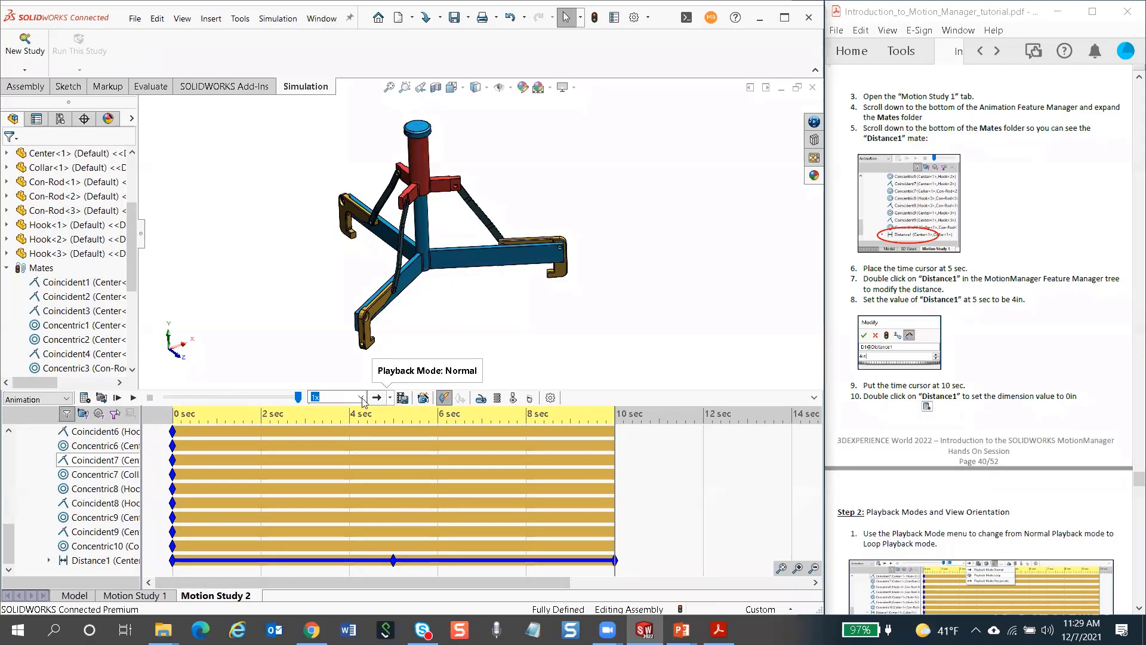
Set the playback mode to Loop and the playback speed to 2x, and play the animation from the start
{"action": "left_click", "coordinate": [390, 399]}
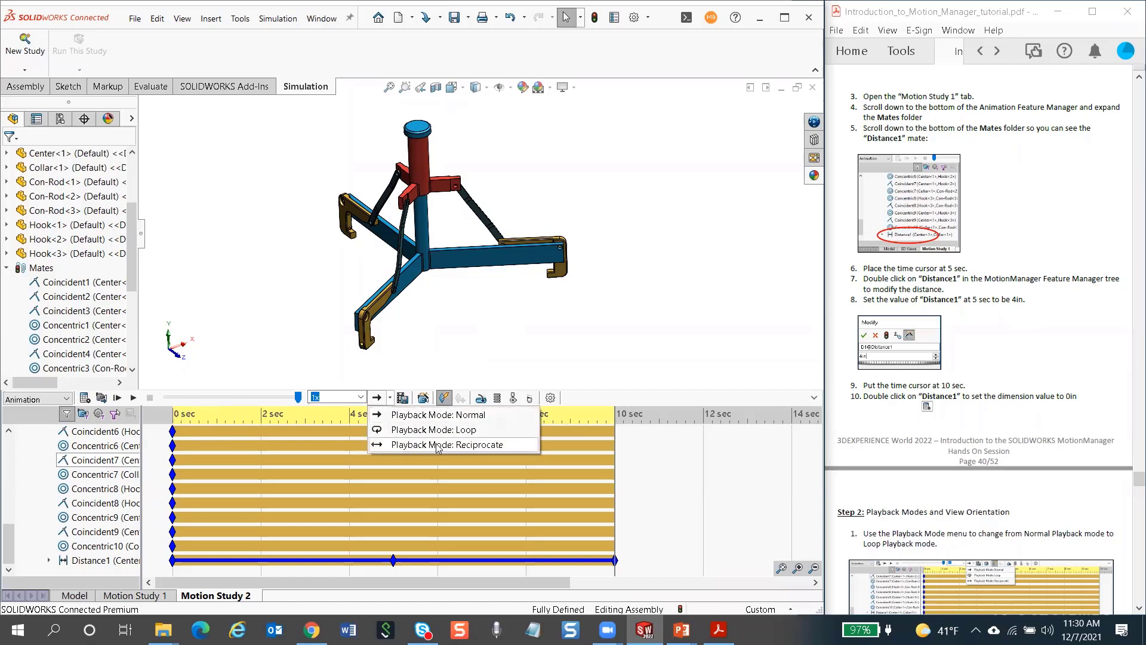
{"action": "left_click", "coordinate": [399, 429]}
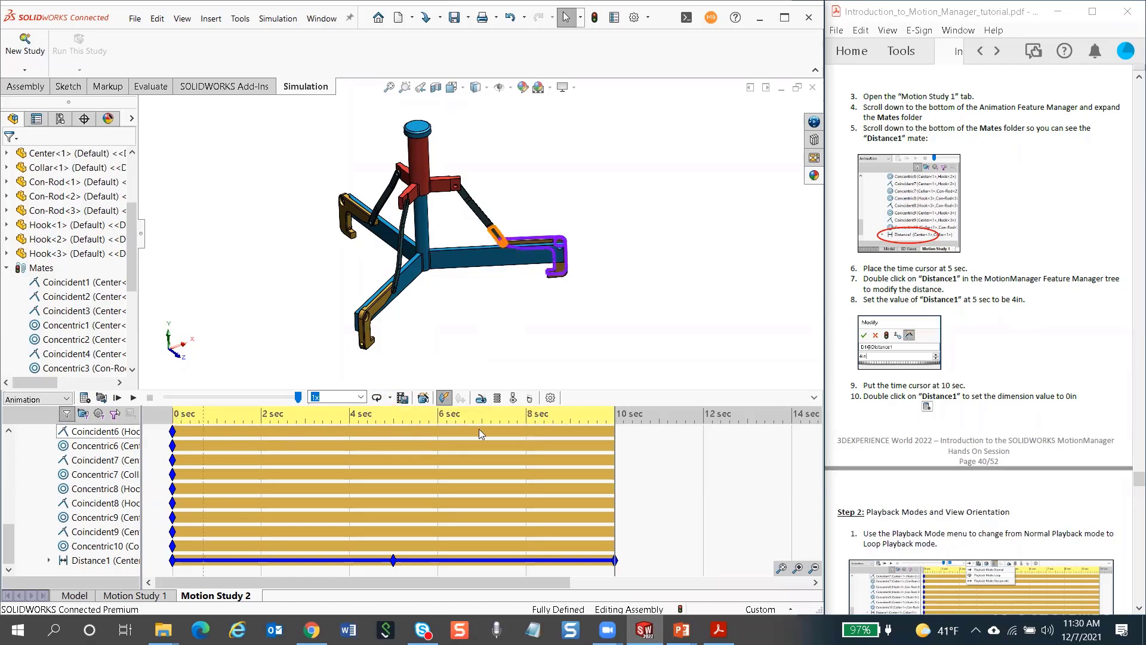
{"action": "left_click", "coordinate": [376, 406]}
{"action": "left_click", "coordinate": [360, 398]}
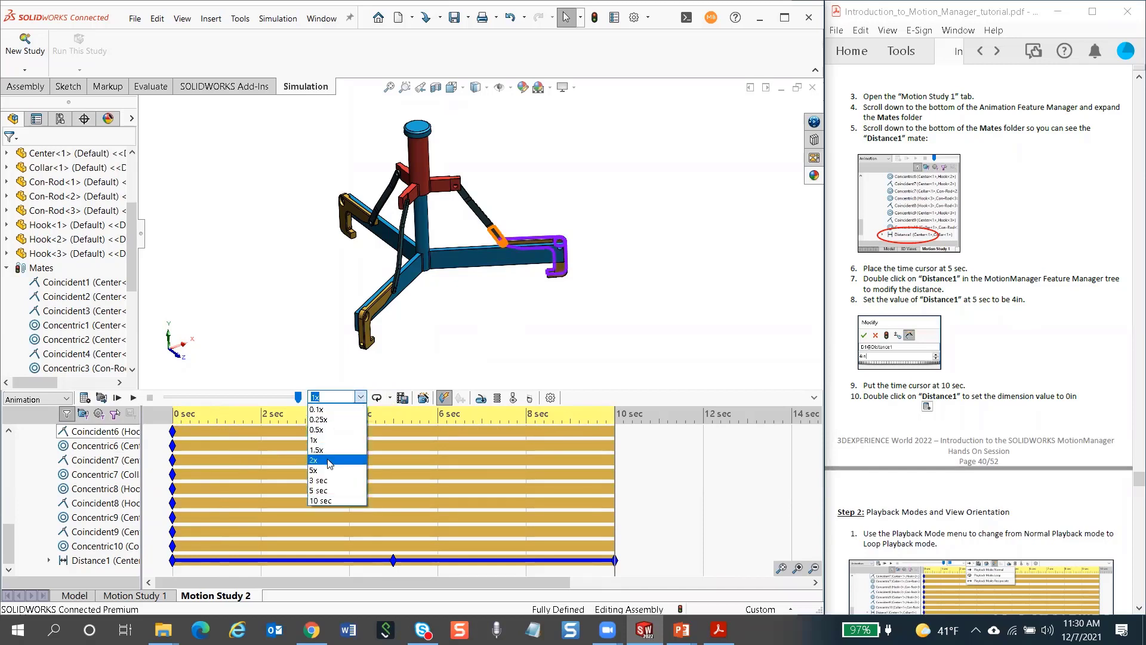
{"action": "left_click", "coordinate": [328, 461]}
{"action": "left_click", "coordinate": [117, 398]}
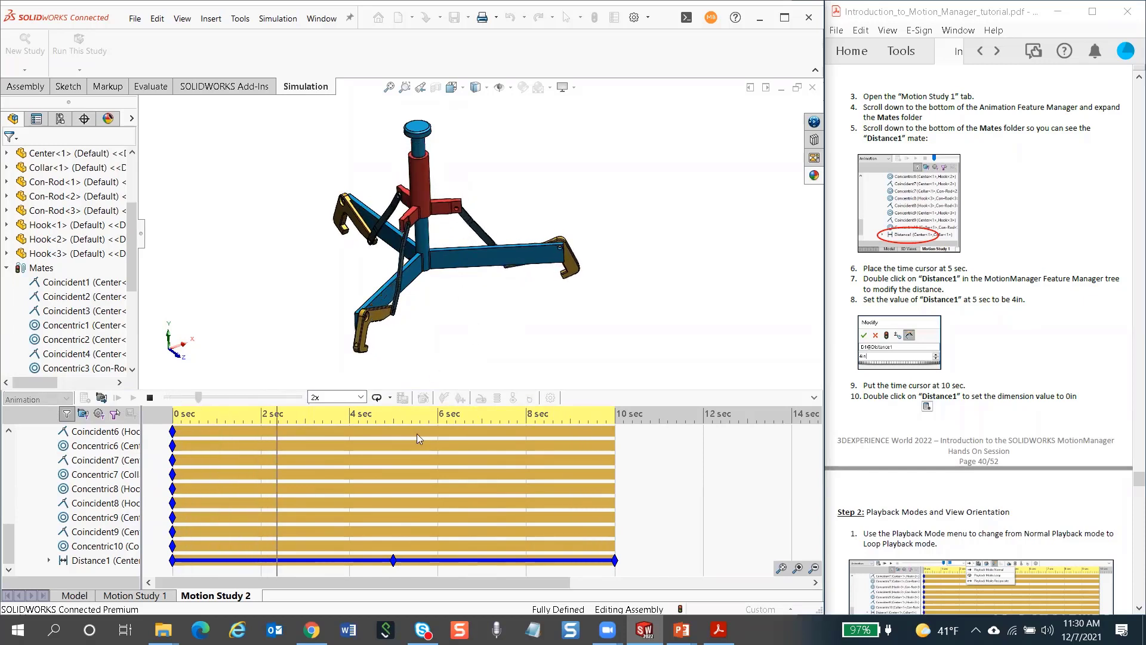
Preview the Reciprocate playback mode while the animation runs, and return the playback mode to Loop
{"action": "left_click", "coordinate": [390, 398]}
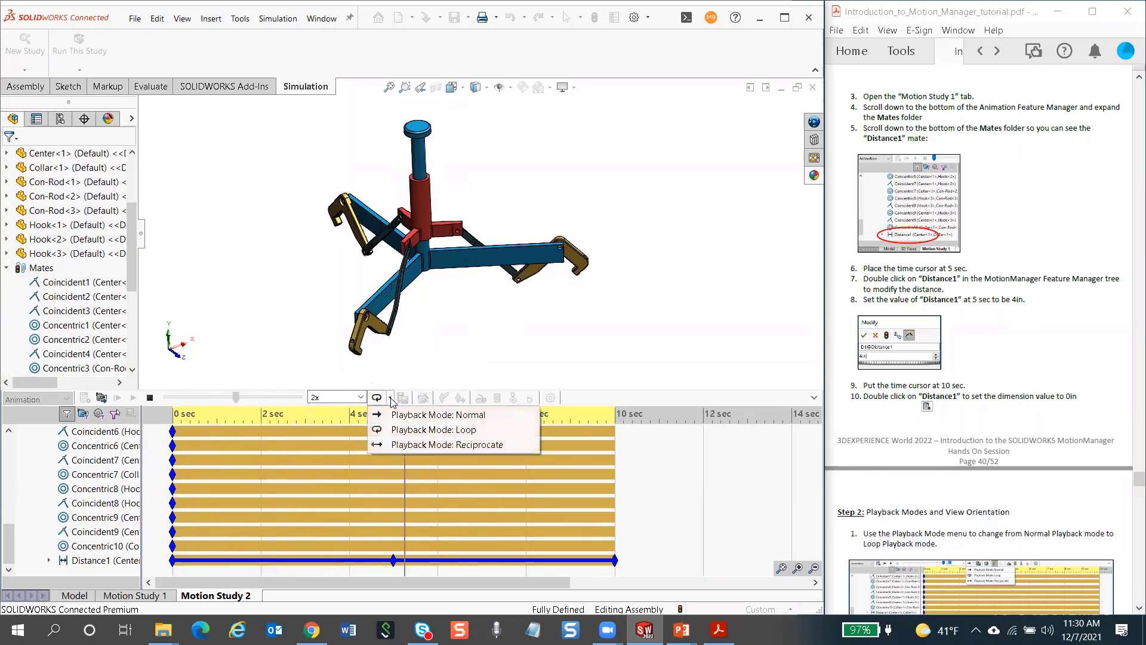
{"action": "left_click", "coordinate": [418, 445]}
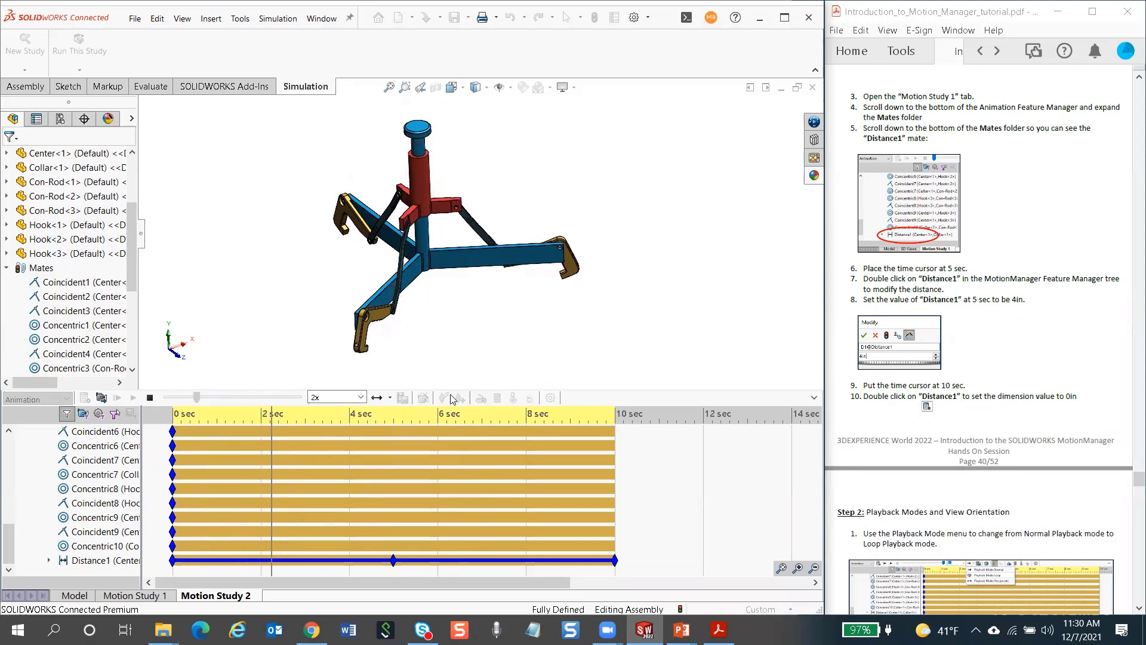
{"action": "left_click", "coordinate": [390, 398]}
{"action": "left_click", "coordinate": [395, 429]}
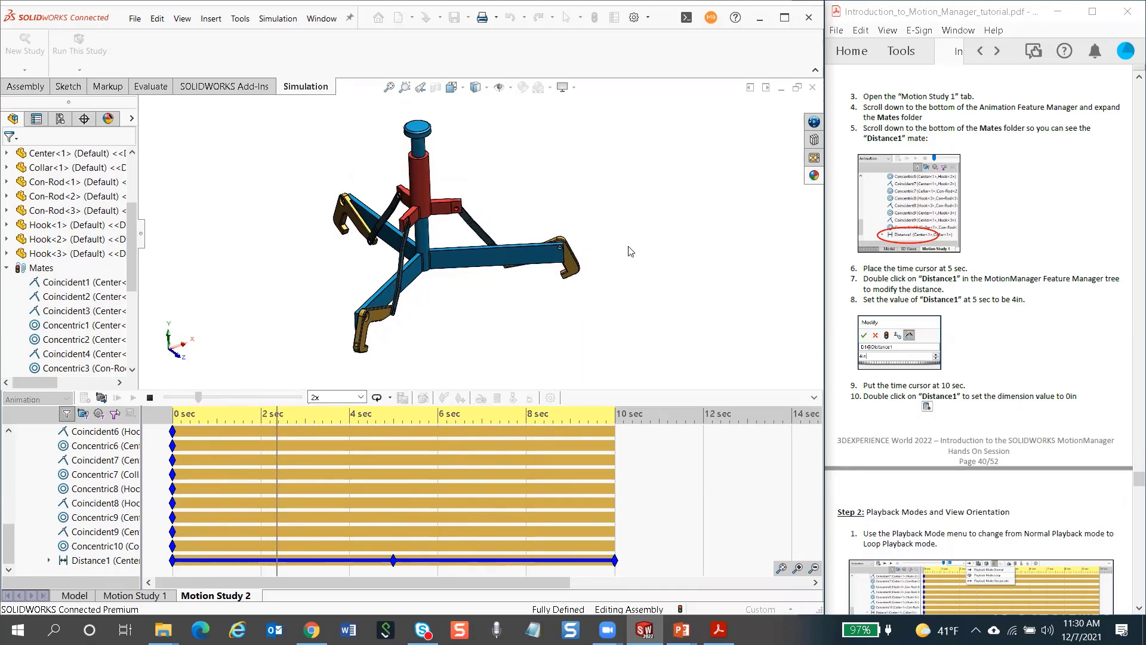
Try to rotate the hook assembly to another view while the animation loops
{"action": "middle_click_drag", "start_coordinate": [487, 256], "coordinate": [507, 298]}
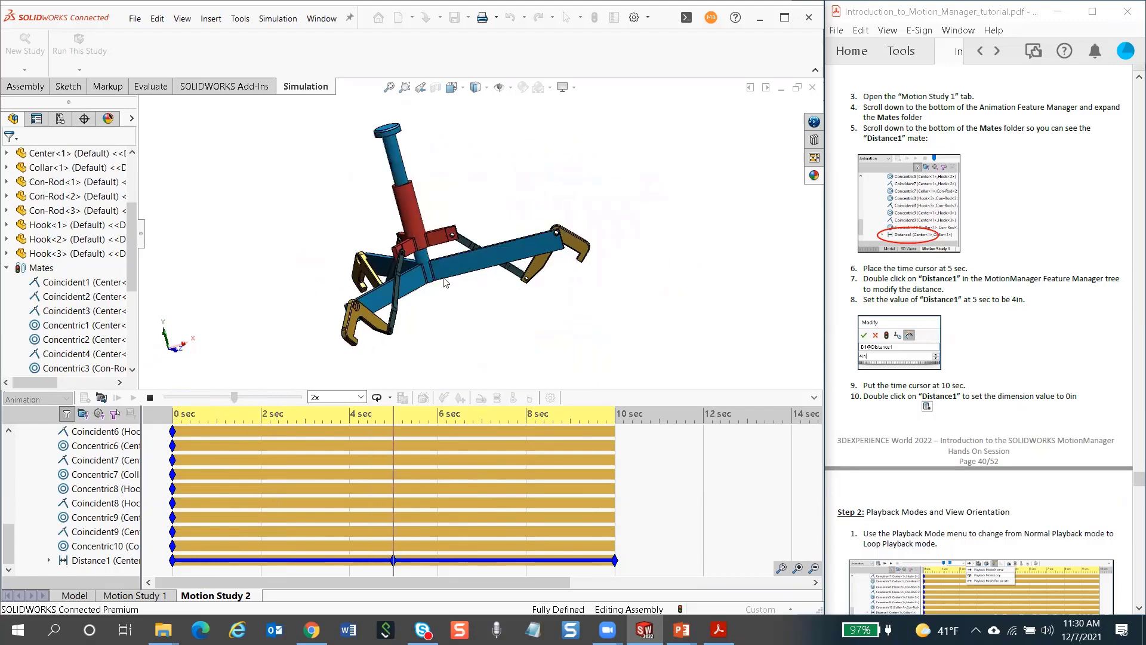
{"action": "scroll", "coordinate": [377, 327], "scroll_direction": "down", "scroll_amount": 8}
{"action": "middle_click_drag", "start_coordinate": [386, 290], "coordinate": [283, 365]}
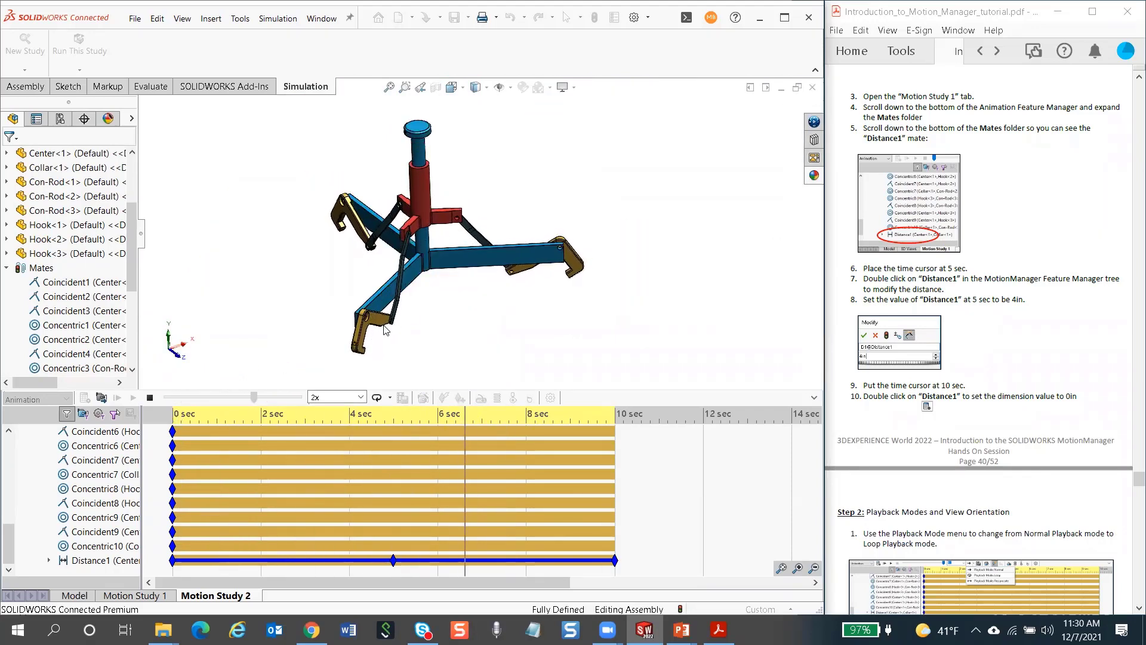
Disable playback of view keys for Orientation and Camera Views and rotate the assembly while the animation loops
{"action": "left_click_drag", "start_coordinate": [9, 544], "coordinate": [10, 451]}
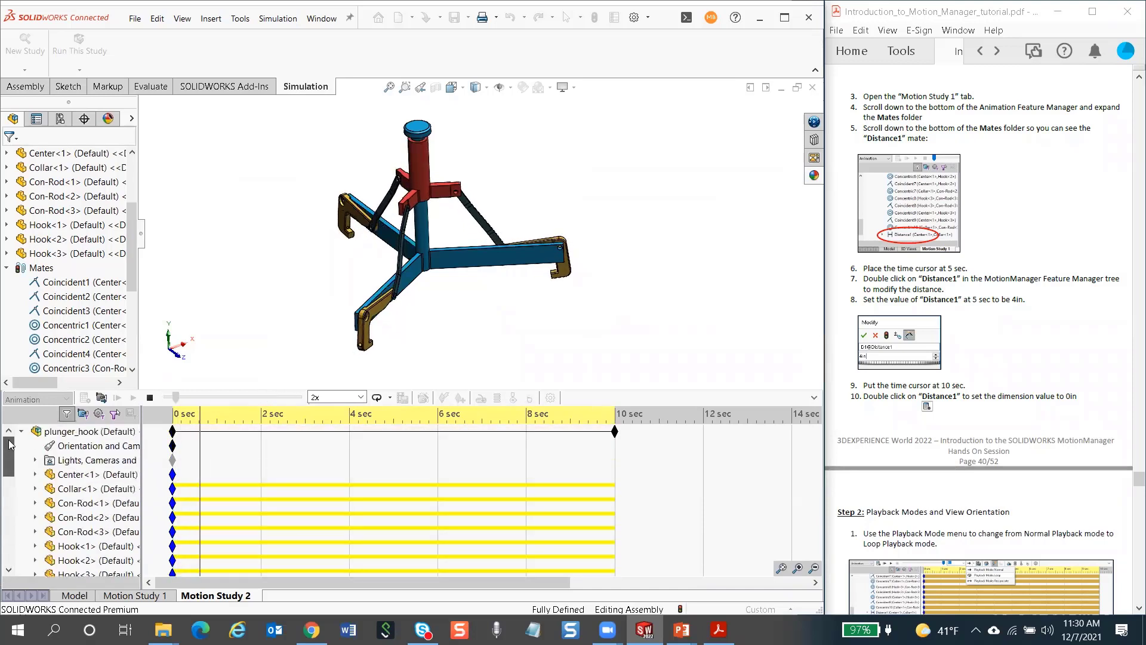
{"action": "right_click", "coordinate": [98, 446]}
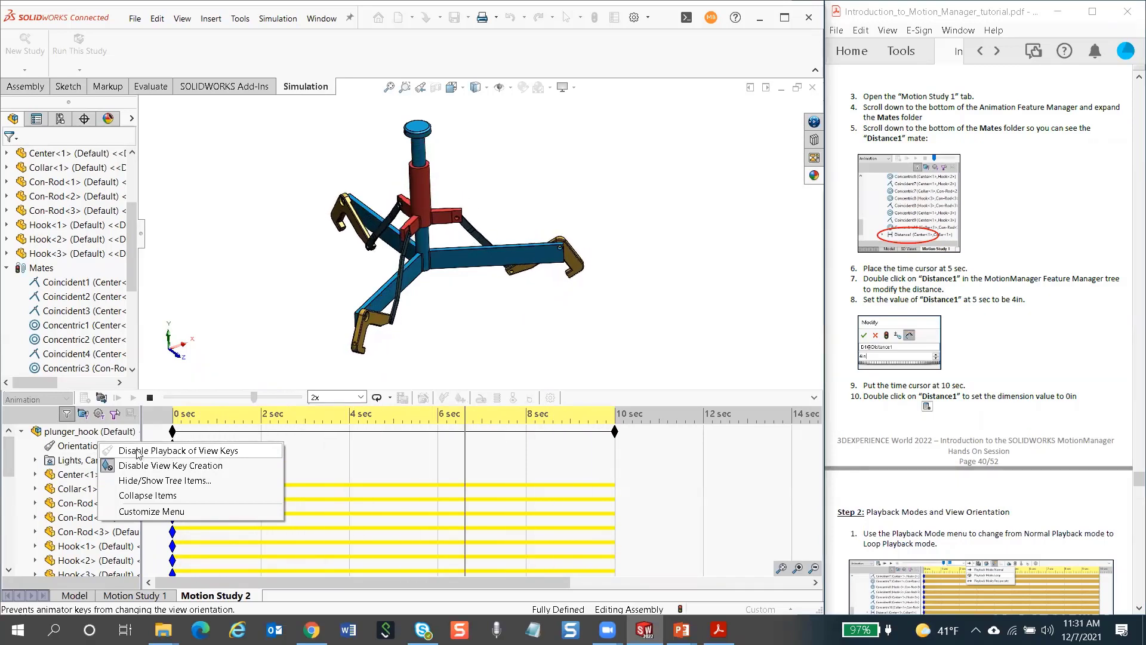
{"action": "left_click", "coordinate": [175, 451]}
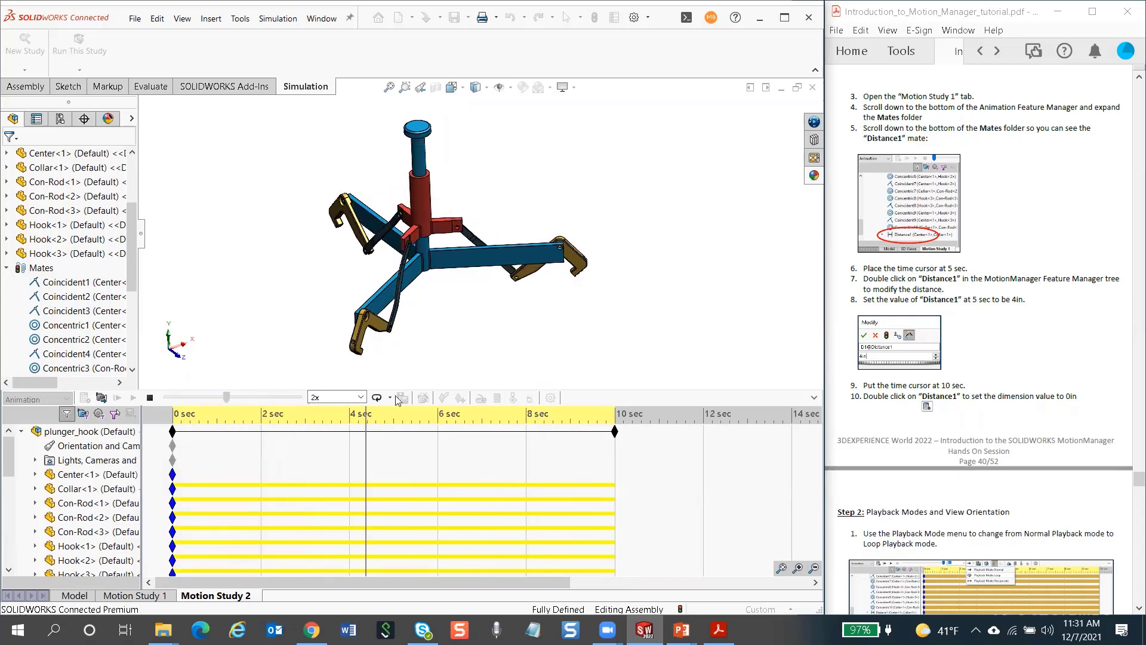
{"action": "middle_click_drag", "start_coordinate": [492, 331], "coordinate": [576, 305]}
{"action": "scroll", "coordinate": [576, 322], "scroll_direction": "down", "scroll_amount": 6}
{"action": "middle_click_drag", "start_coordinate": [512, 291], "coordinate": [465, 307]}
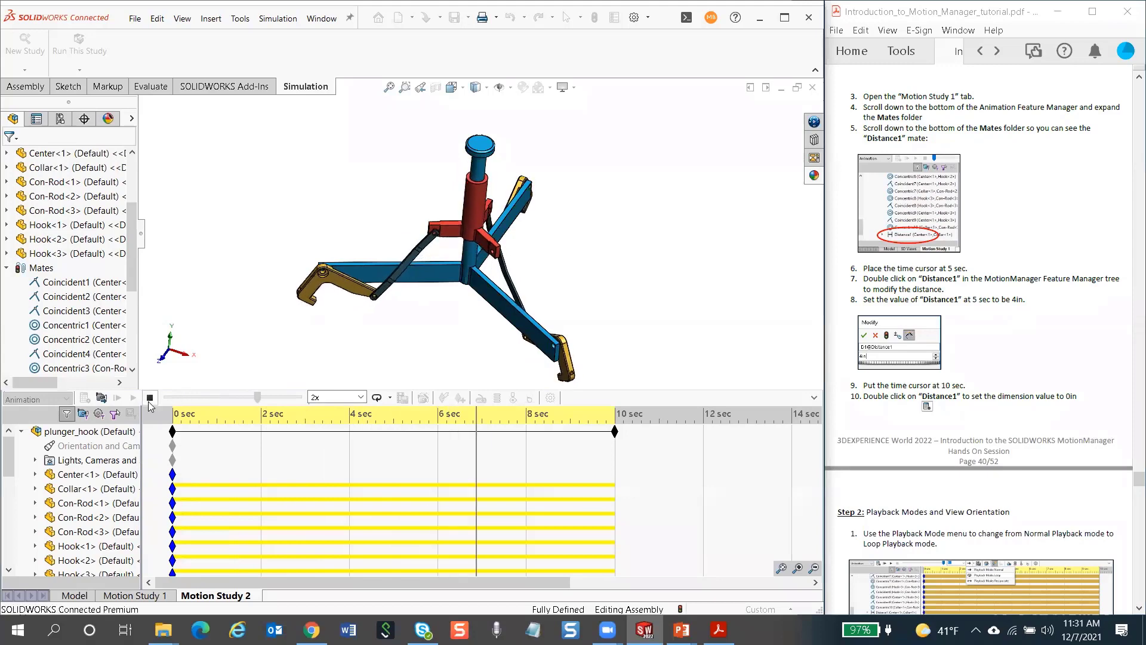
Stop the animation, return to 0 sec, and re-enable both playback and creation of view keys for Orientation and Camera Views
{"action": "left_click", "coordinate": [149, 401]}
{"action": "left_click", "coordinate": [175, 418]}
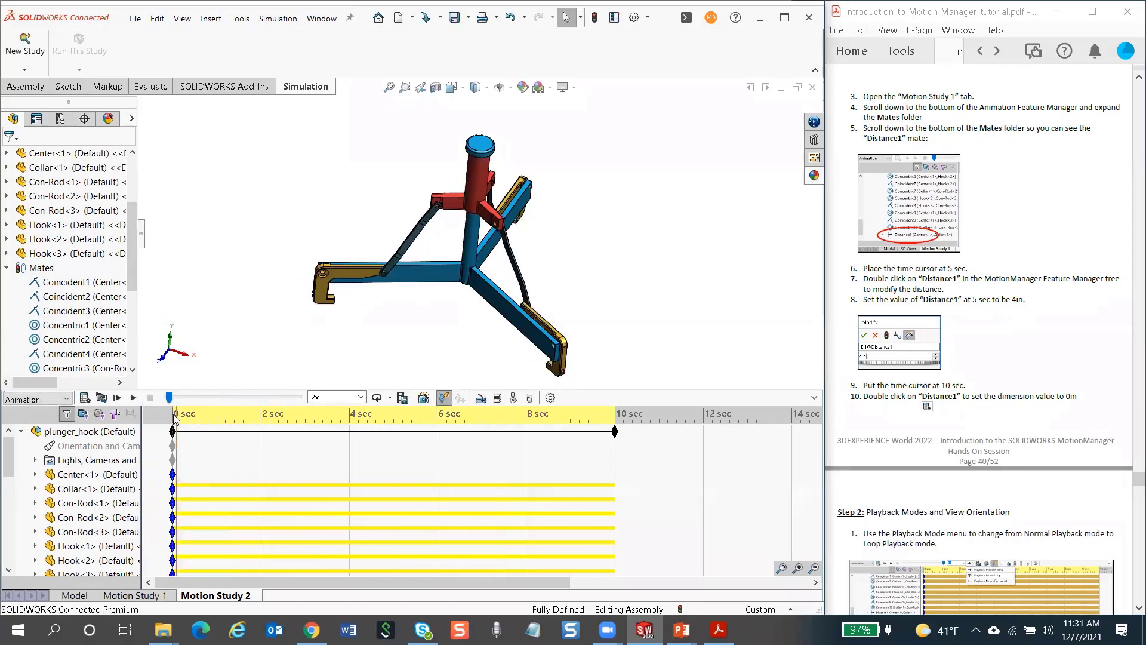
{"action": "right_click", "coordinate": [89, 447]}
{"action": "left_click", "coordinate": [136, 456]}
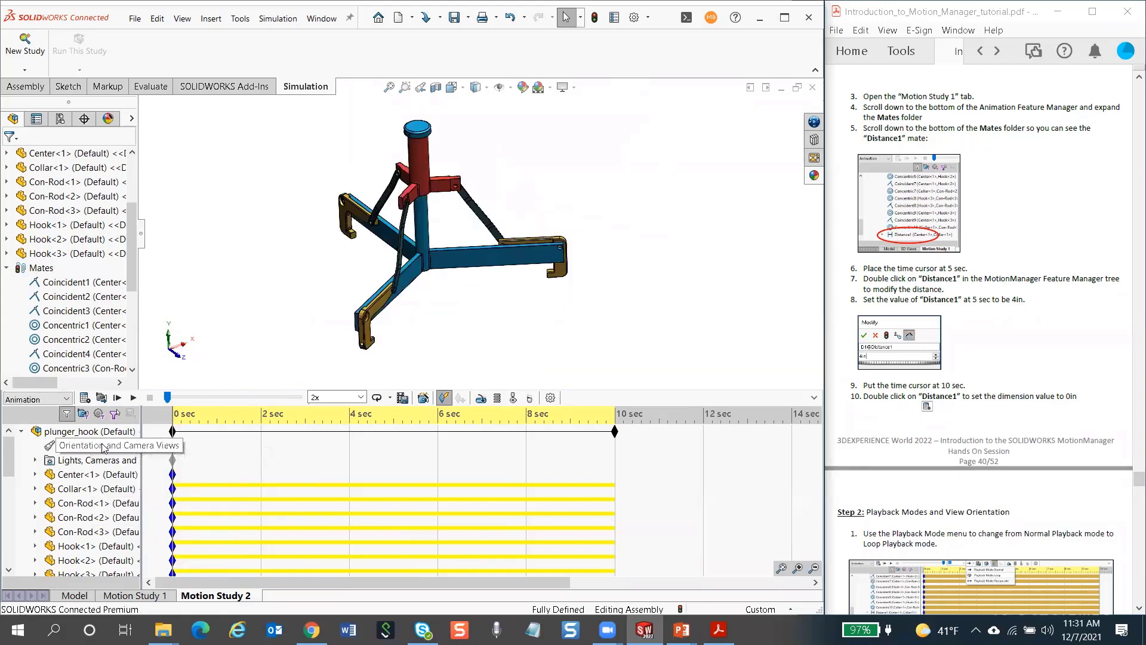
{"action": "right_click", "coordinate": [104, 448]}
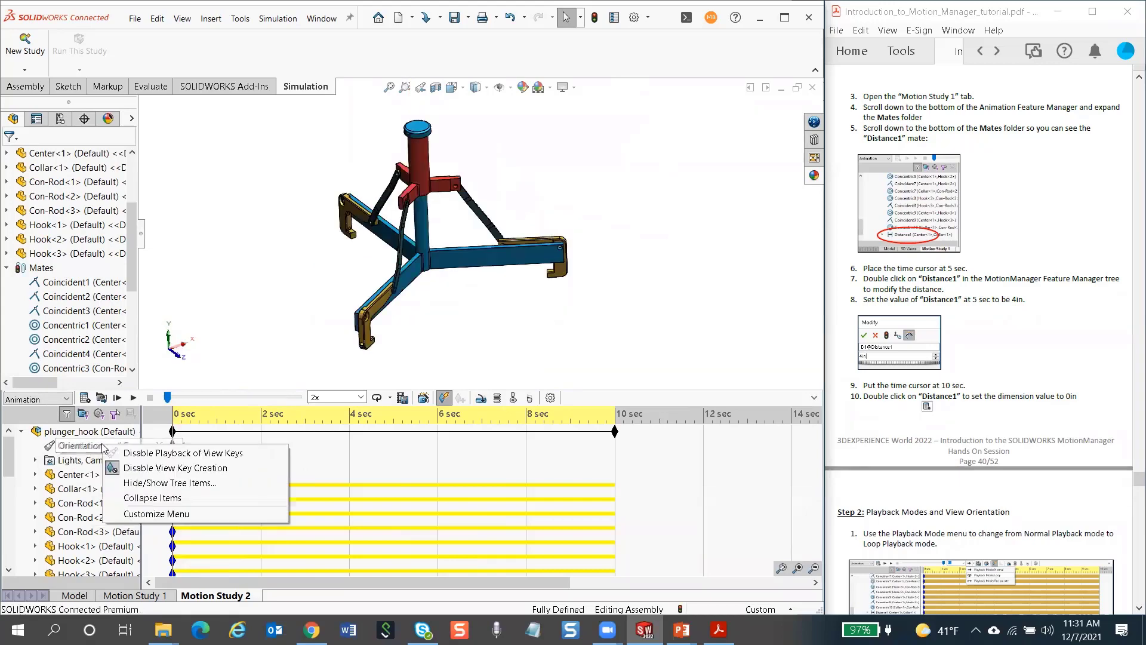
{"action": "left_click", "coordinate": [157, 471]}
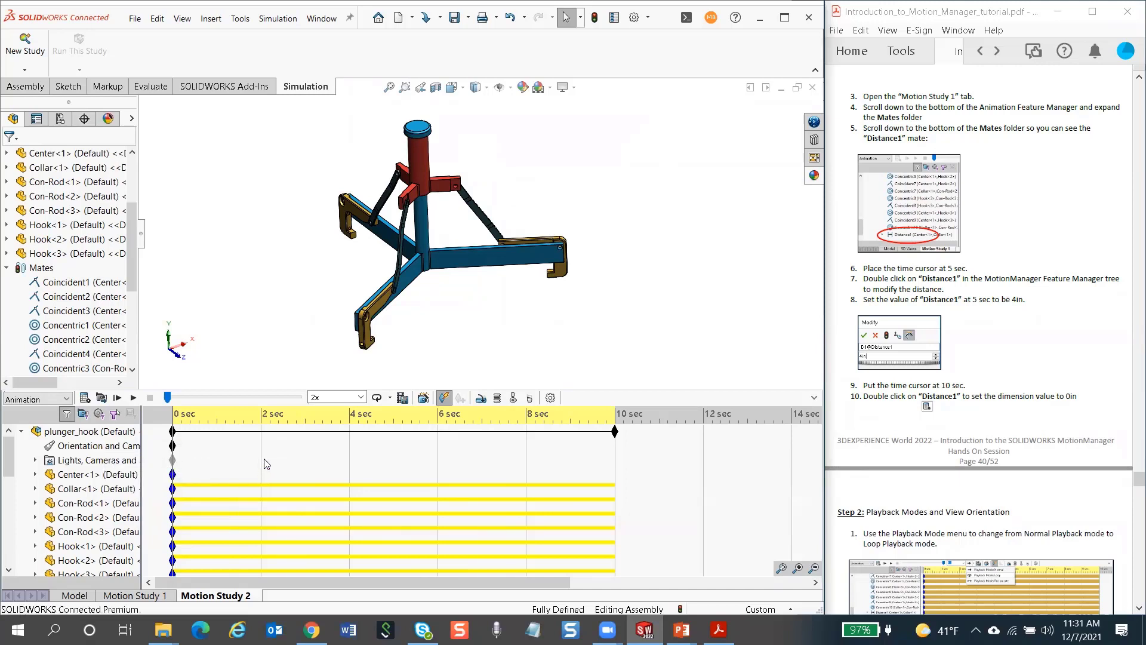
Add view keys at several times between about 1 and 9 sec by rotating the assembly differently, and preview the animation from the start
{"action": "left_click", "coordinate": [258, 467]}
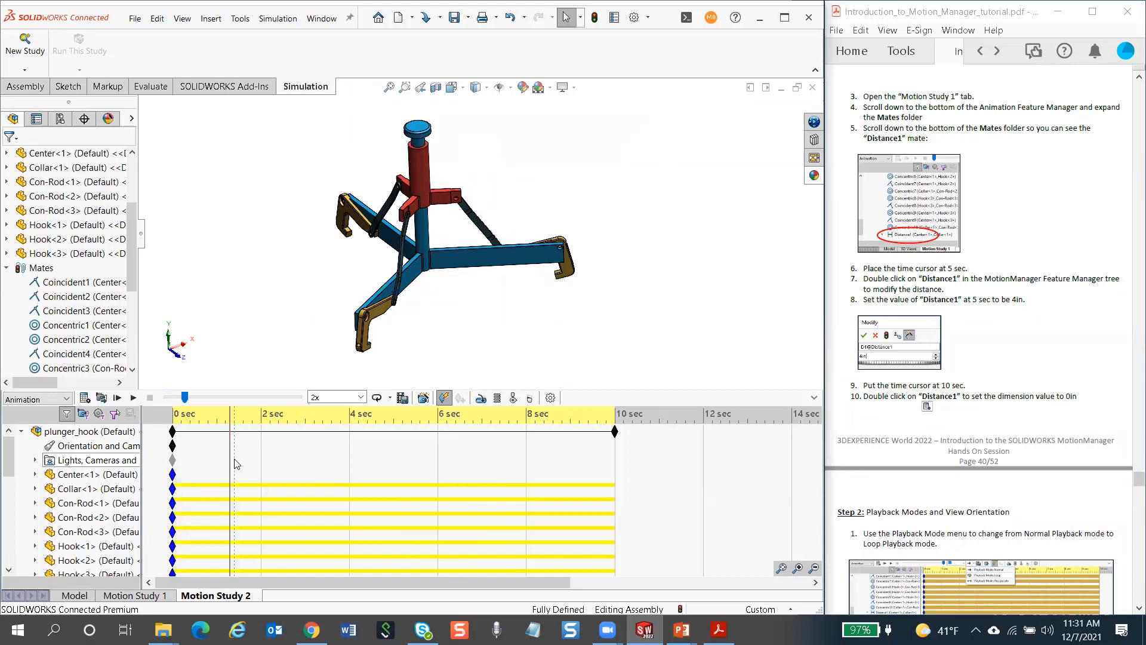
{"action": "middle_click_drag", "start_coordinate": [538, 318], "coordinate": [496, 346]}
{"action": "left_click", "coordinate": [304, 436]}
{"action": "middle_click_drag", "start_coordinate": [313, 354], "coordinate": [290, 322]}
{"action": "left_click", "coordinate": [324, 446]}
{"action": "left_click", "coordinate": [403, 459]}
{"action": "middle_click_drag", "start_coordinate": [533, 293], "coordinate": [507, 213]}
{"action": "left_click", "coordinate": [530, 471]}
{"action": "left_click", "coordinate": [575, 478]}
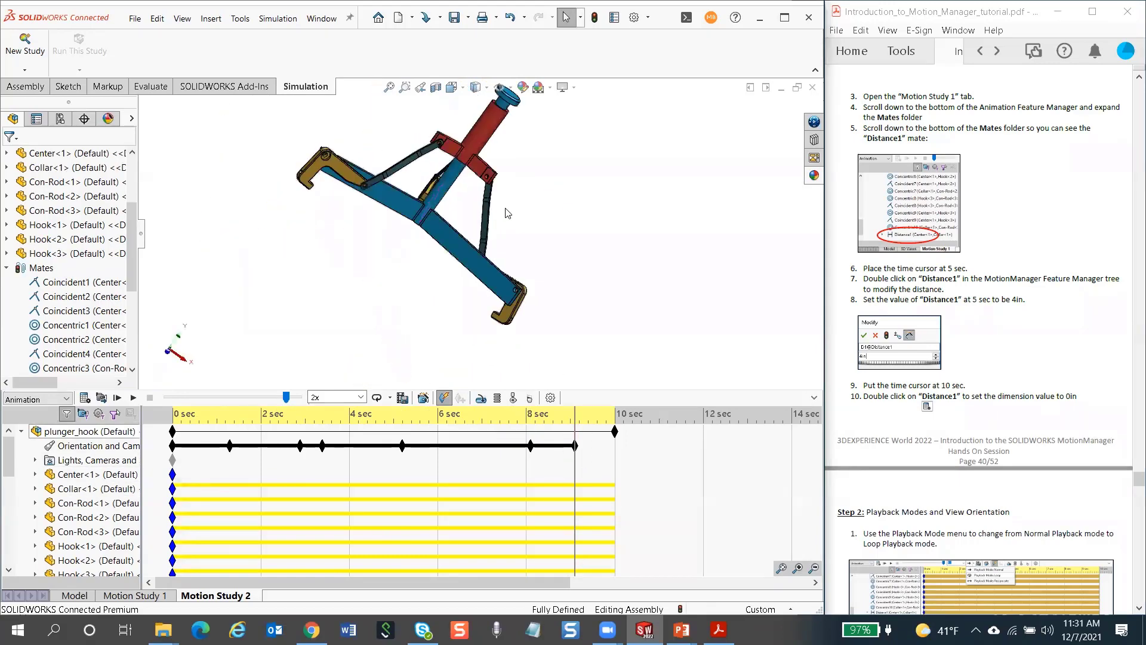
{"action": "left_click", "coordinate": [117, 398]}
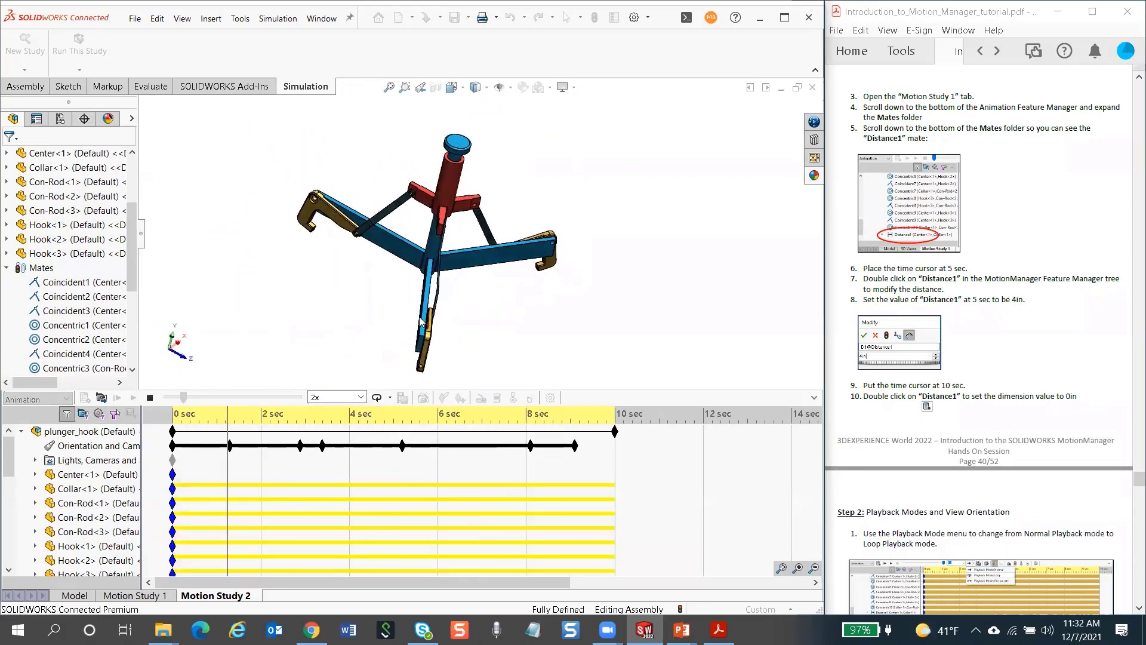
{"action": "key", "text": "Escape"}
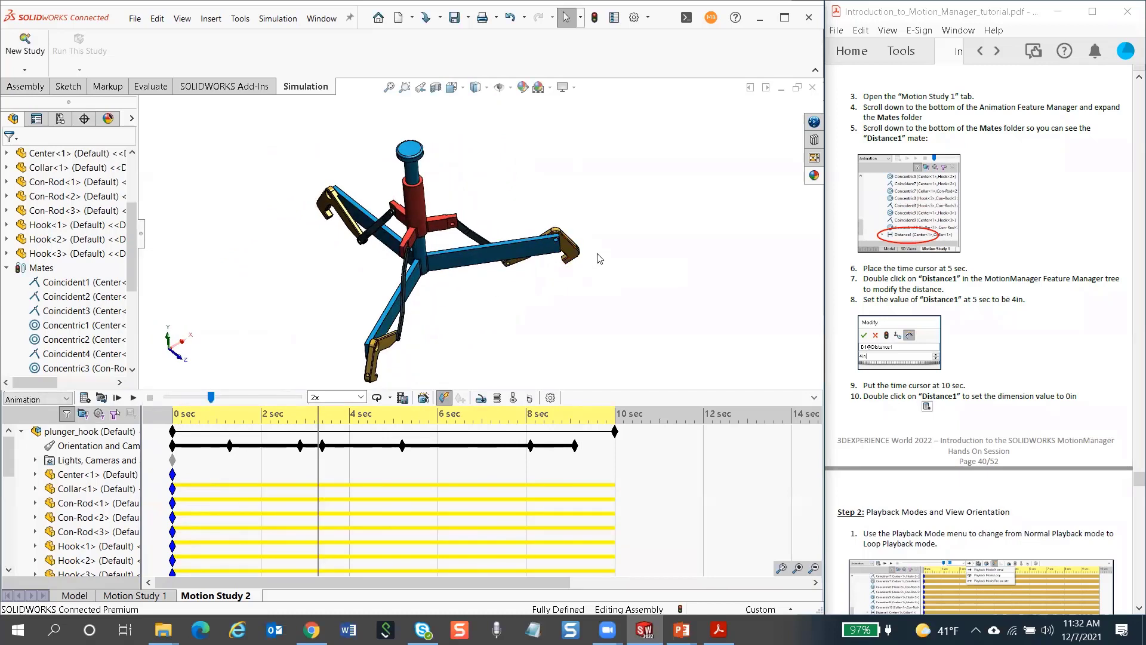
Add view keys at about 3.3 sec and 7 sec with a rotated view and a close-up of a hook, and replay the animation
{"action": "middle_click_drag", "start_coordinate": [601, 257], "coordinate": [582, 257]}
{"action": "left_click_drag", "start_coordinate": [512, 413], "coordinate": [482, 416]}
{"action": "middle_click_drag", "start_coordinate": [473, 211], "coordinate": [435, 200]}
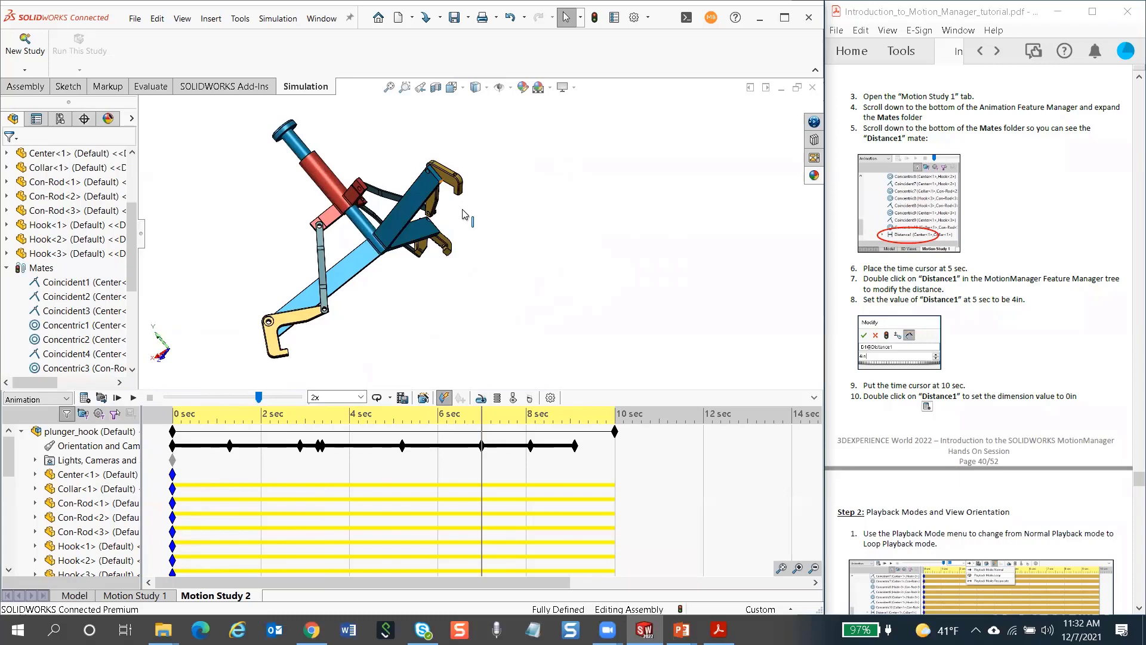
{"action": "scroll", "coordinate": [474, 222], "scroll_direction": "down", "scroll_amount": 8}
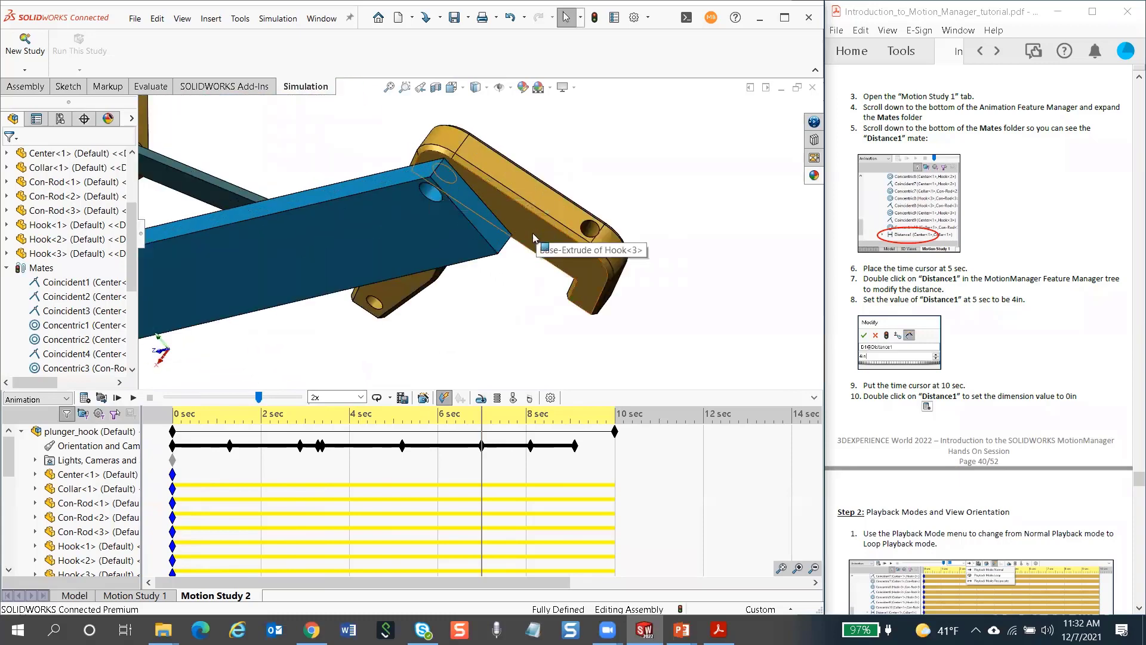
{"action": "scroll", "coordinate": [536, 243], "scroll_direction": "down", "scroll_amount": 3}
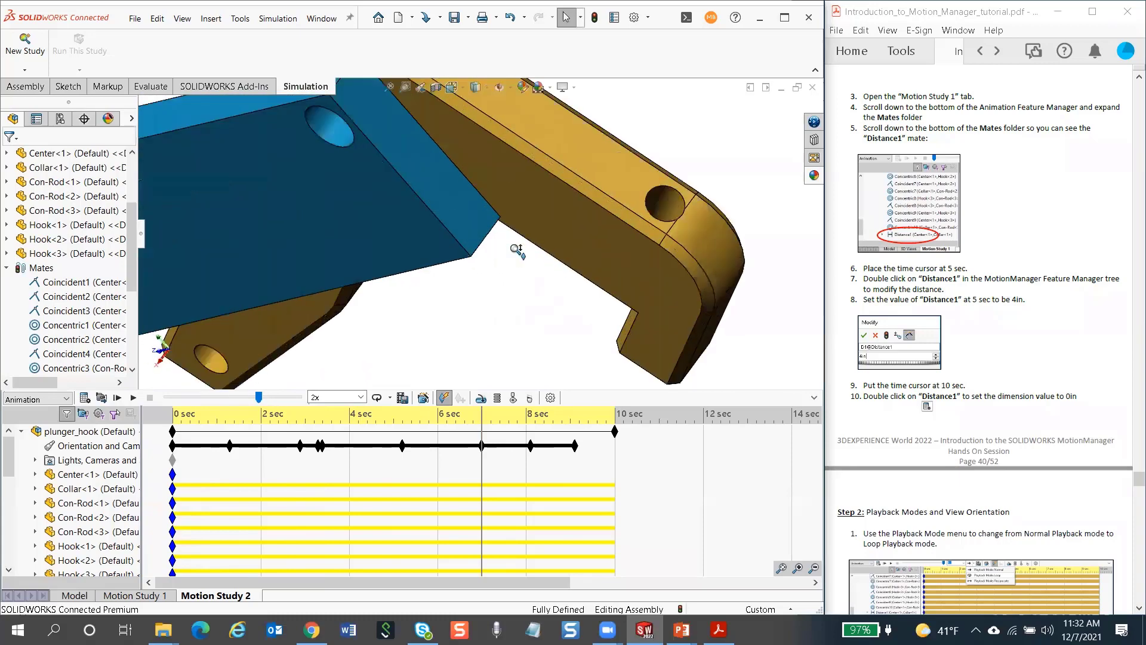
{"action": "left_click", "coordinate": [117, 398]}
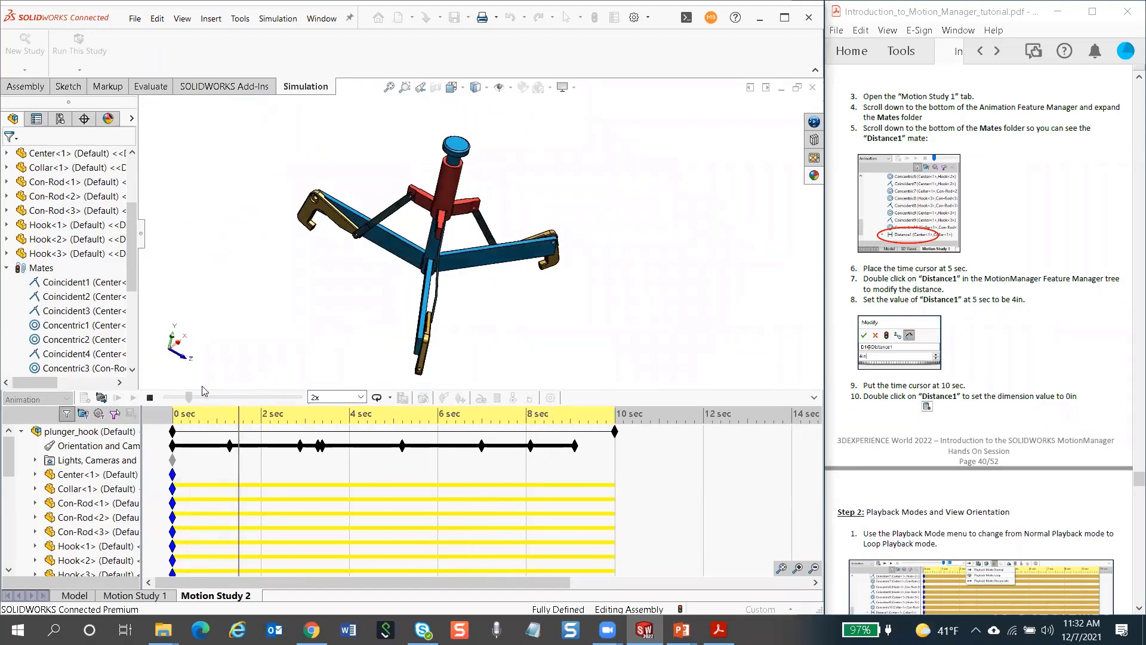
{"action": "left_click", "coordinate": [149, 397]}
Delete all Orientation and Camera Views keys after 0 sec
{"action": "left_click_drag", "start_coordinate": [601, 467], "coordinate": [458, 432]}
{"action": "left_click_drag", "start_coordinate": [211, 442], "coordinate": [221, 439]}
{"action": "key", "text": "Delete"}
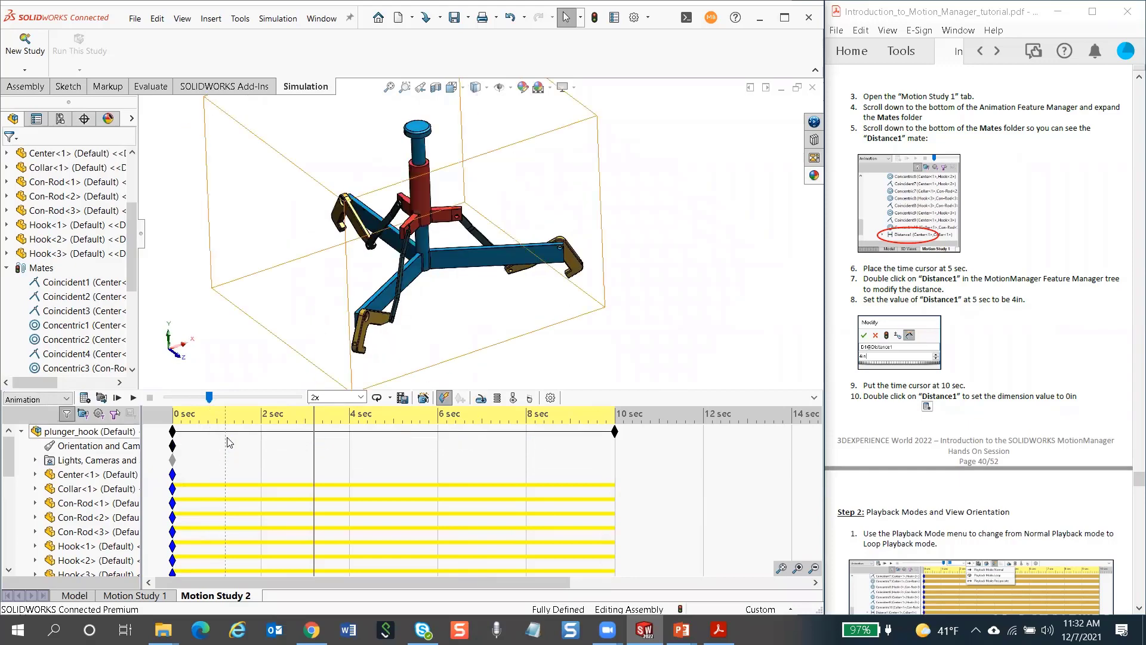
Set the view orientation to Top at 0 sec and to Front at 5 sec
{"action": "left_click", "coordinate": [174, 416]}
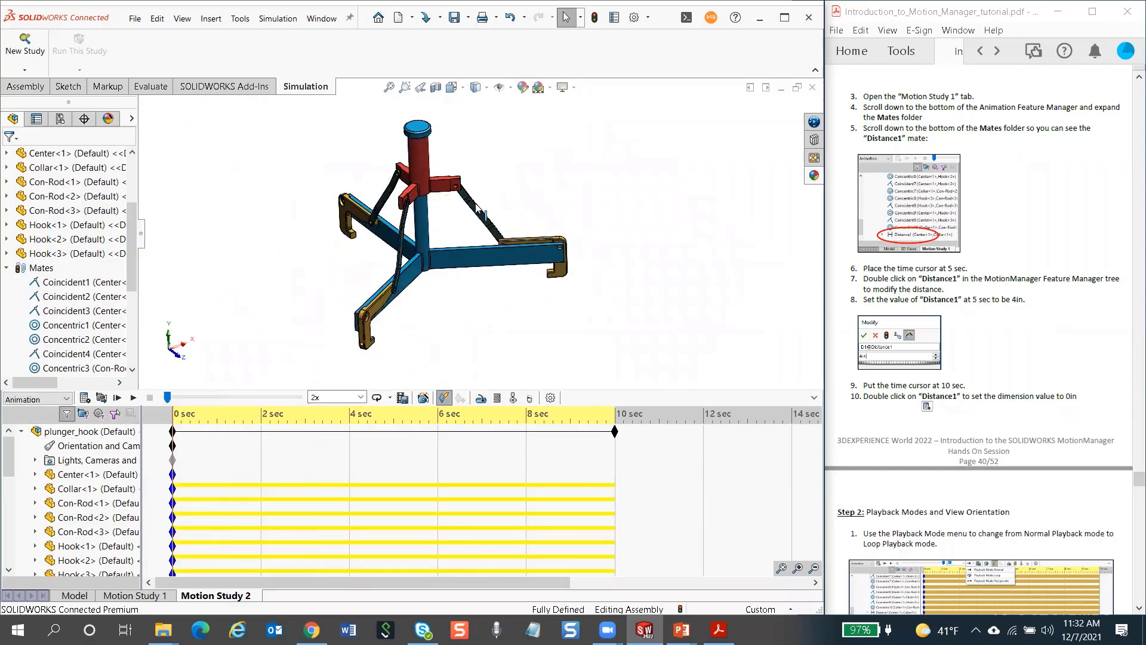
{"action": "left_click", "coordinate": [462, 88]}
{"action": "left_click", "coordinate": [469, 119]}
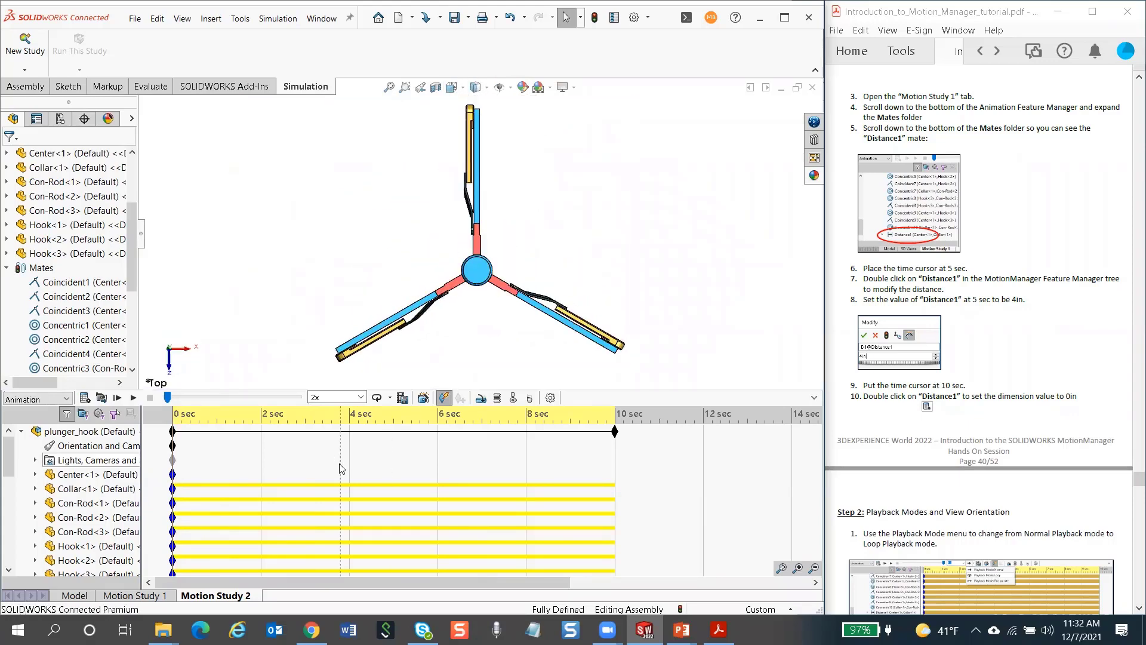
{"action": "left_click", "coordinate": [393, 469]}
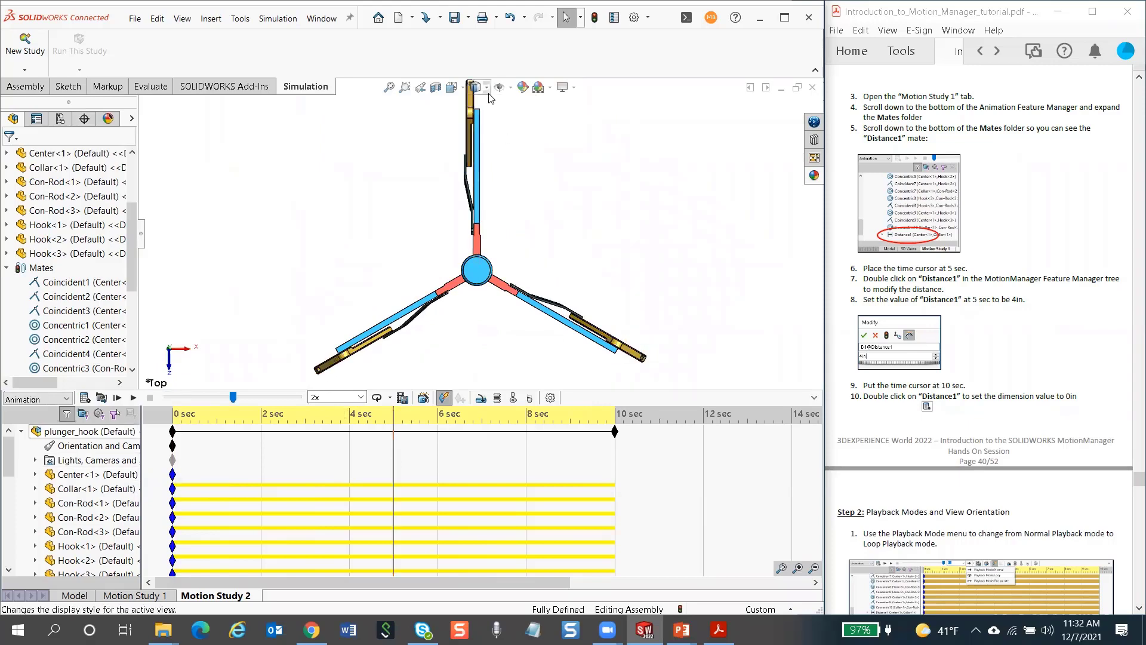
{"action": "left_click", "coordinate": [461, 90]}
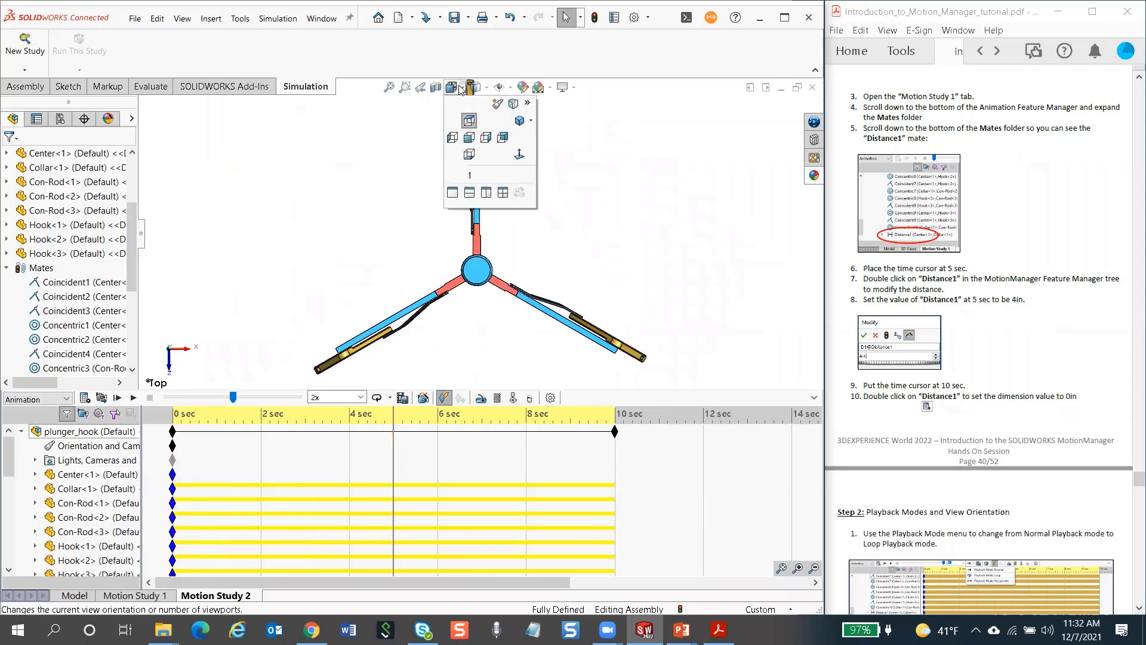
{"action": "left_click", "coordinate": [469, 138]}
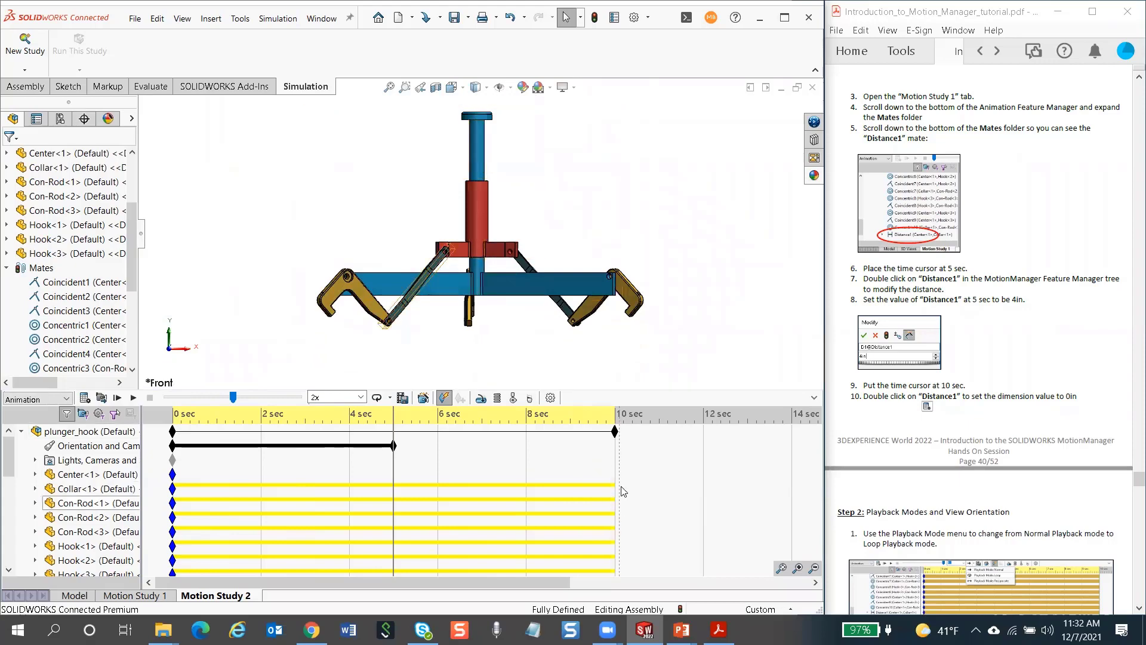
Set the view orientation to Bottom at 10 sec and play the animation from the start
{"action": "left_click", "coordinate": [615, 468]}
{"action": "left_click", "coordinate": [461, 89]}
{"action": "left_click", "coordinate": [469, 153]}
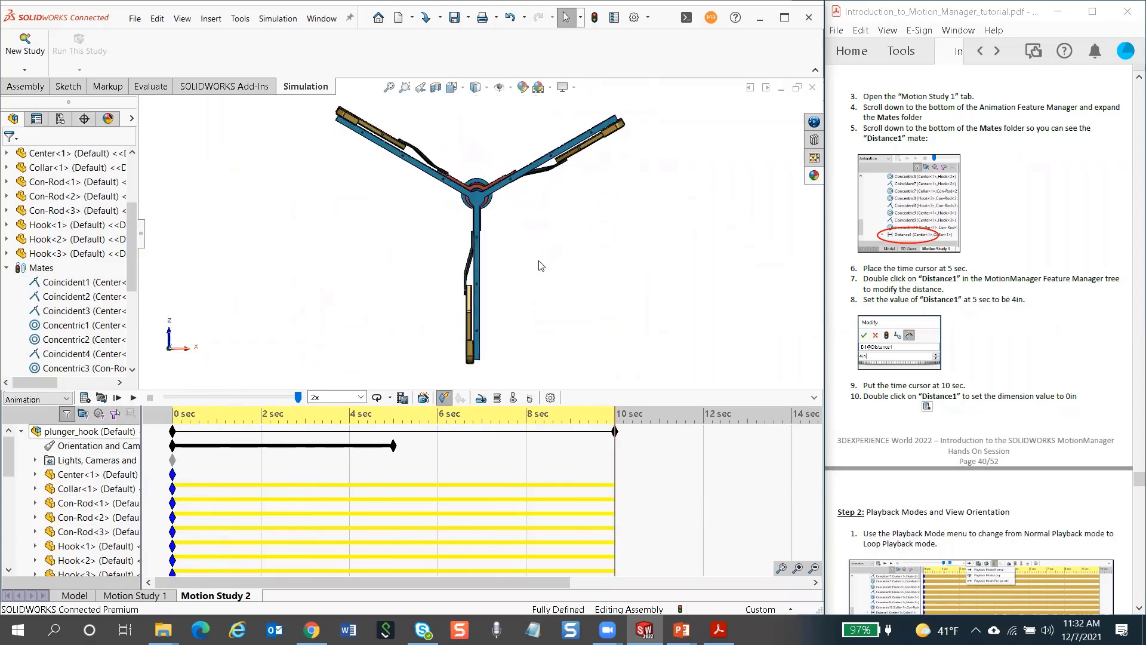
{"action": "left_click", "coordinate": [117, 398]}
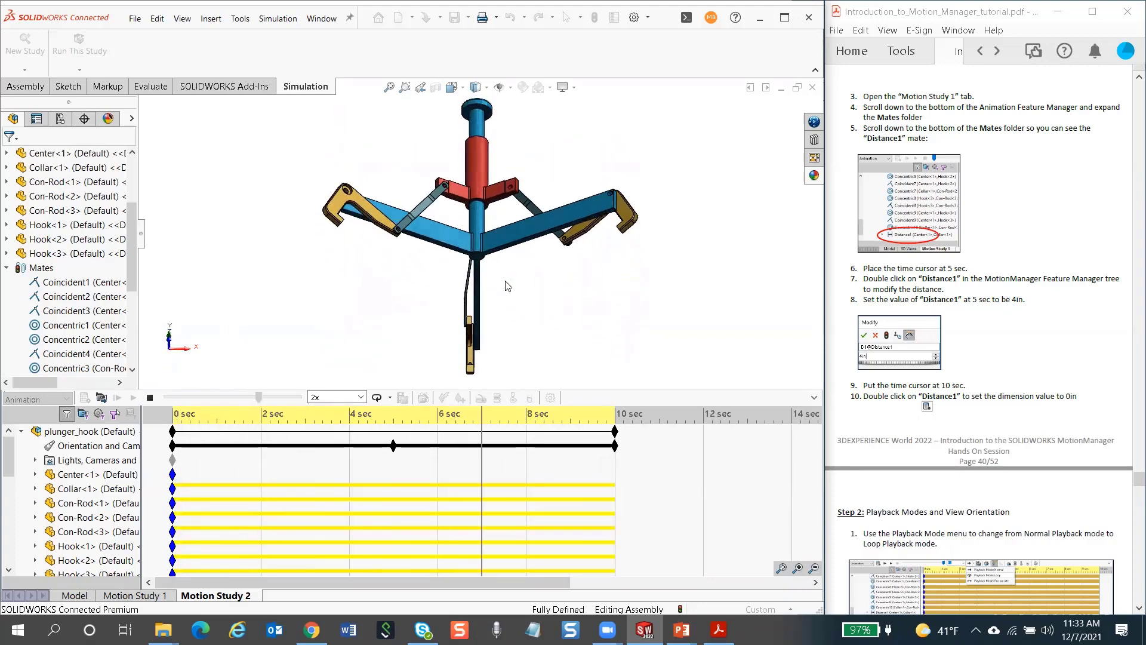
{"action": "left_click", "coordinate": [151, 398]}
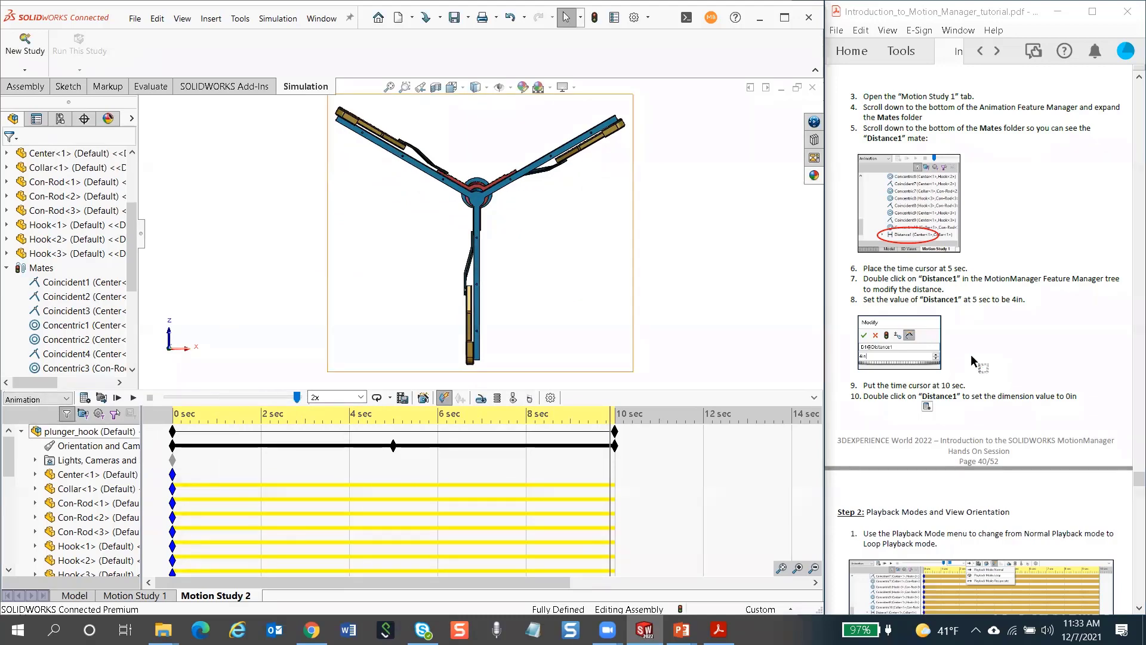
Review the remaining Part 4 instructions in the tutorial document
{"action": "scroll", "coordinate": [970, 354], "scroll_direction": "down", "scroll_amount": 10}
{"action": "scroll", "coordinate": [969, 356], "scroll_direction": "down", "scroll_amount": 15}
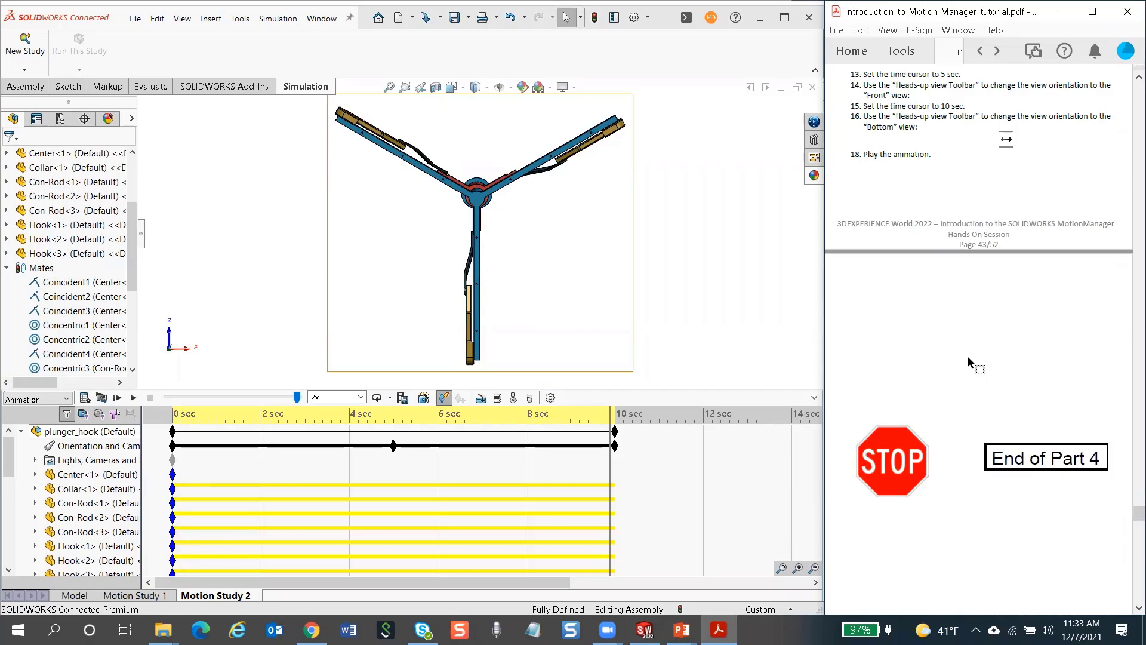
{"action": "scroll", "coordinate": [967, 356], "scroll_direction": "down", "scroll_amount": 3}
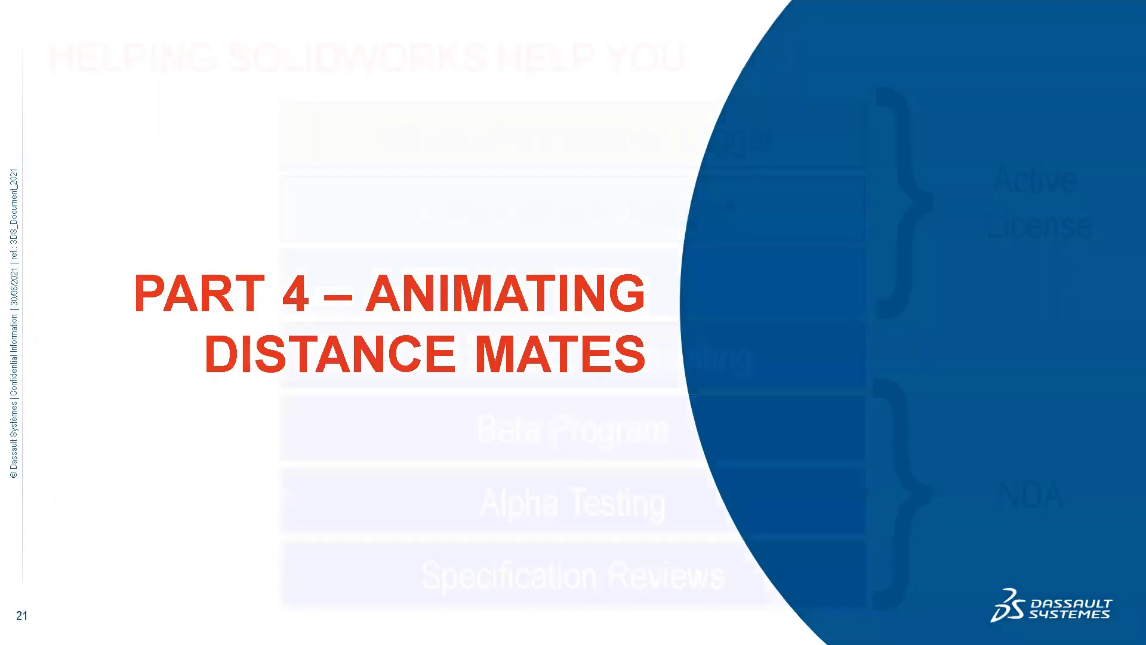
{"action": "key", "text": "Right"}
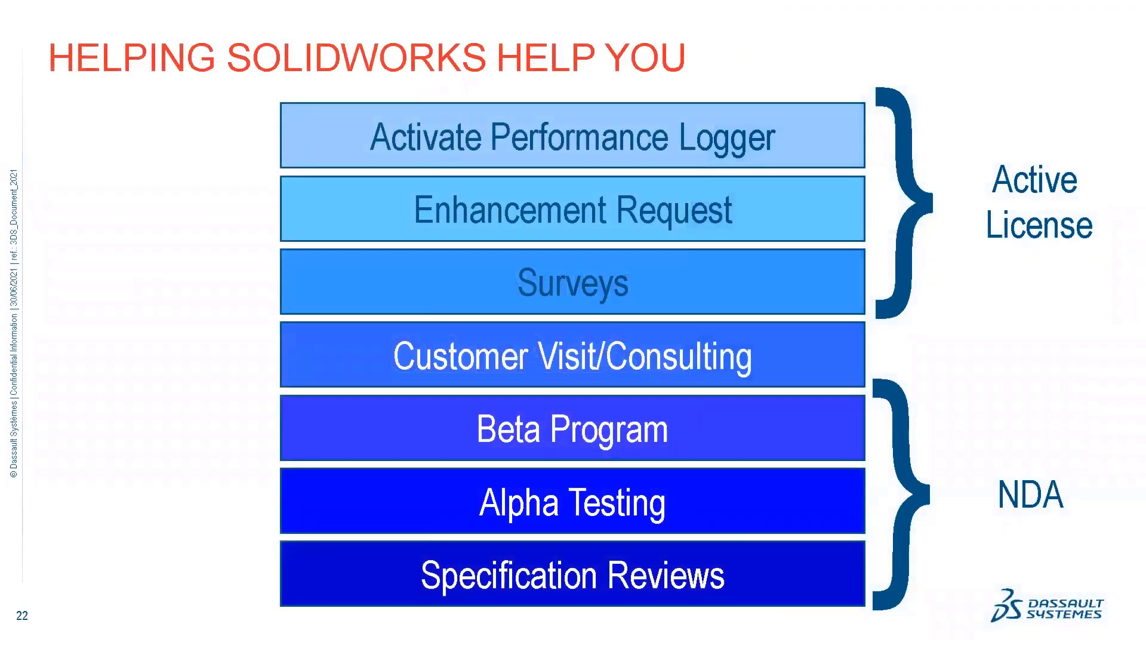